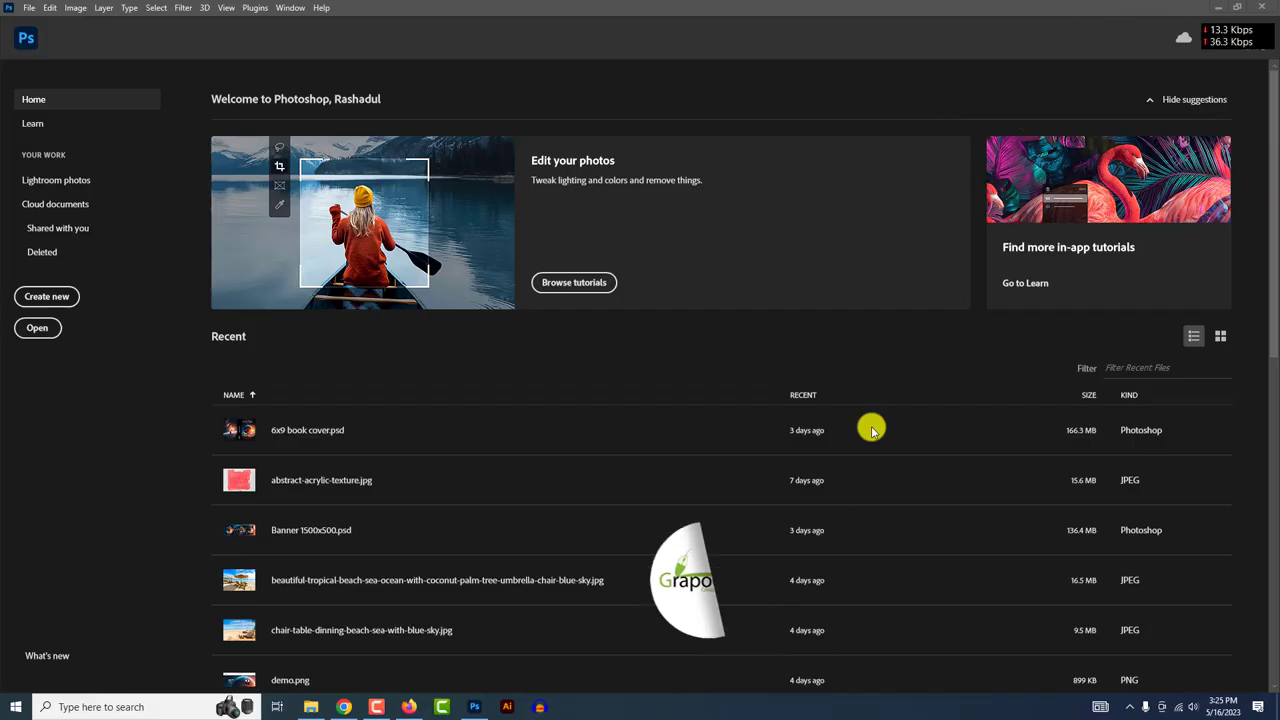
Step: Create a 210 x 297 mm A4 document named 'Poster Design' at 300 ppi
{"action": "left_click", "coordinate": [60, 298]}
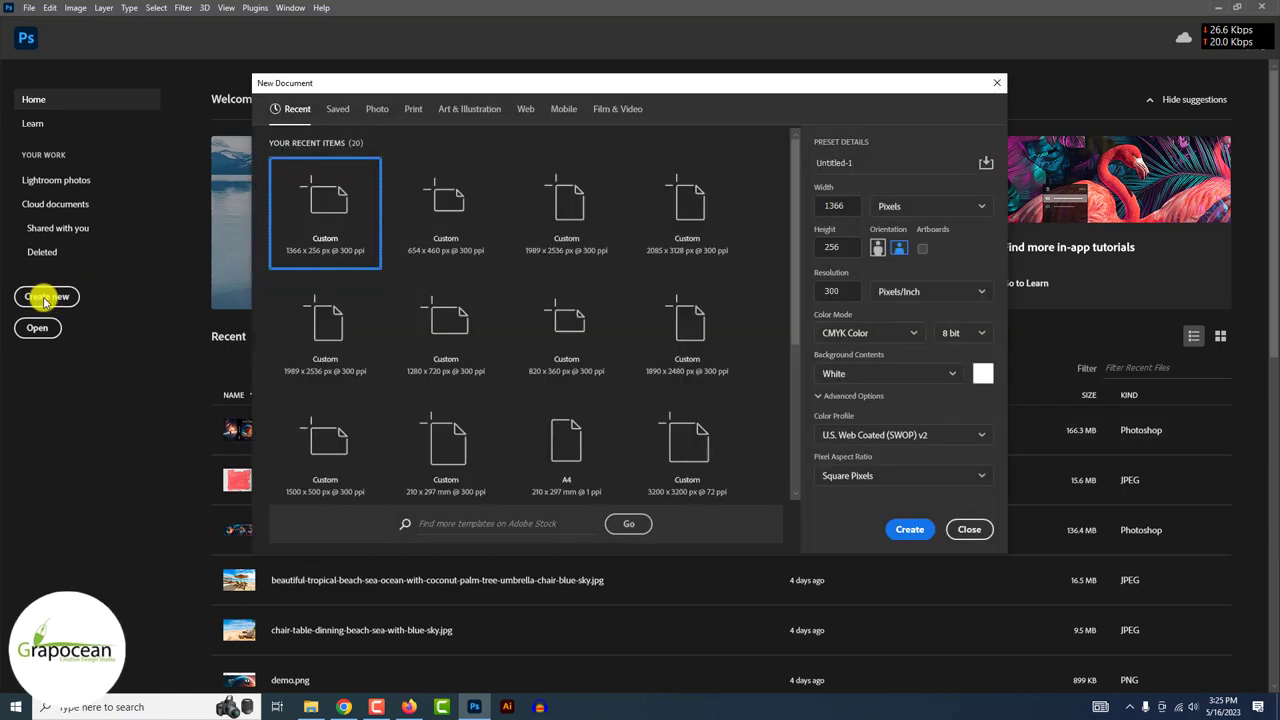
{"action": "type", "text": "Poster Design"}
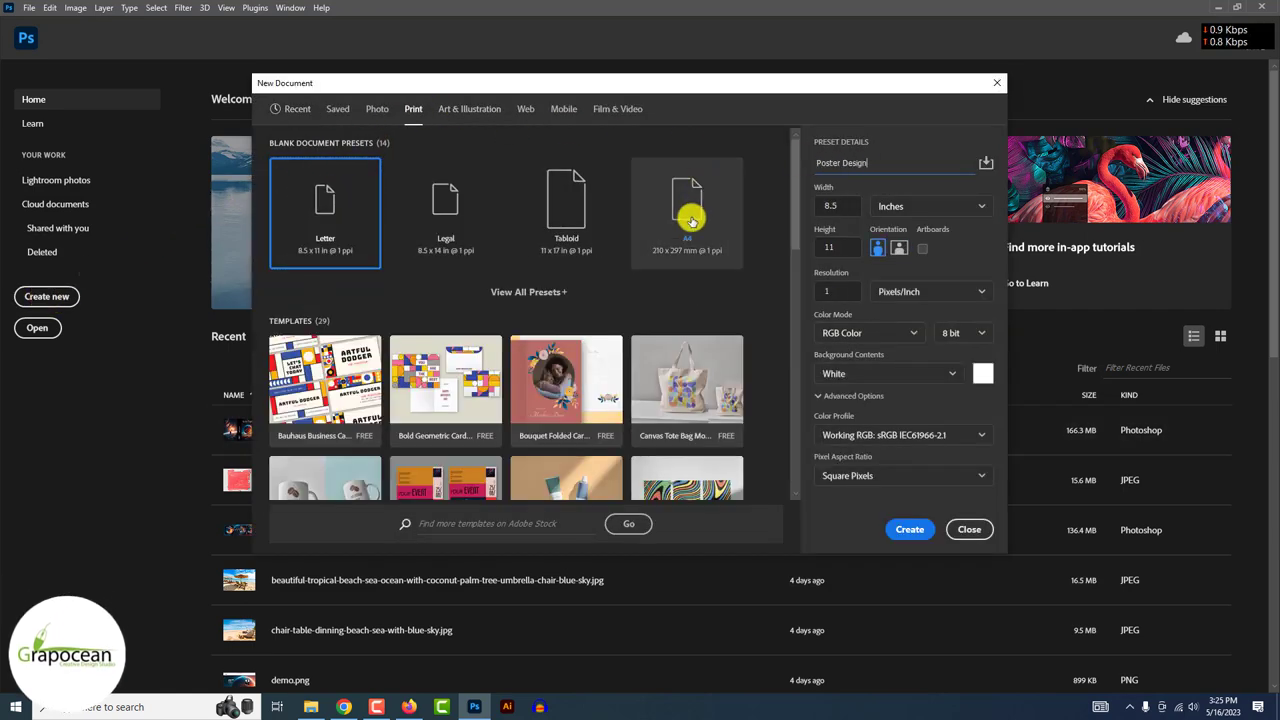
{"action": "left_click", "coordinate": [690, 192]}
{"action": "left_click", "coordinate": [834, 290]}
{"action": "type", "text": "300"}
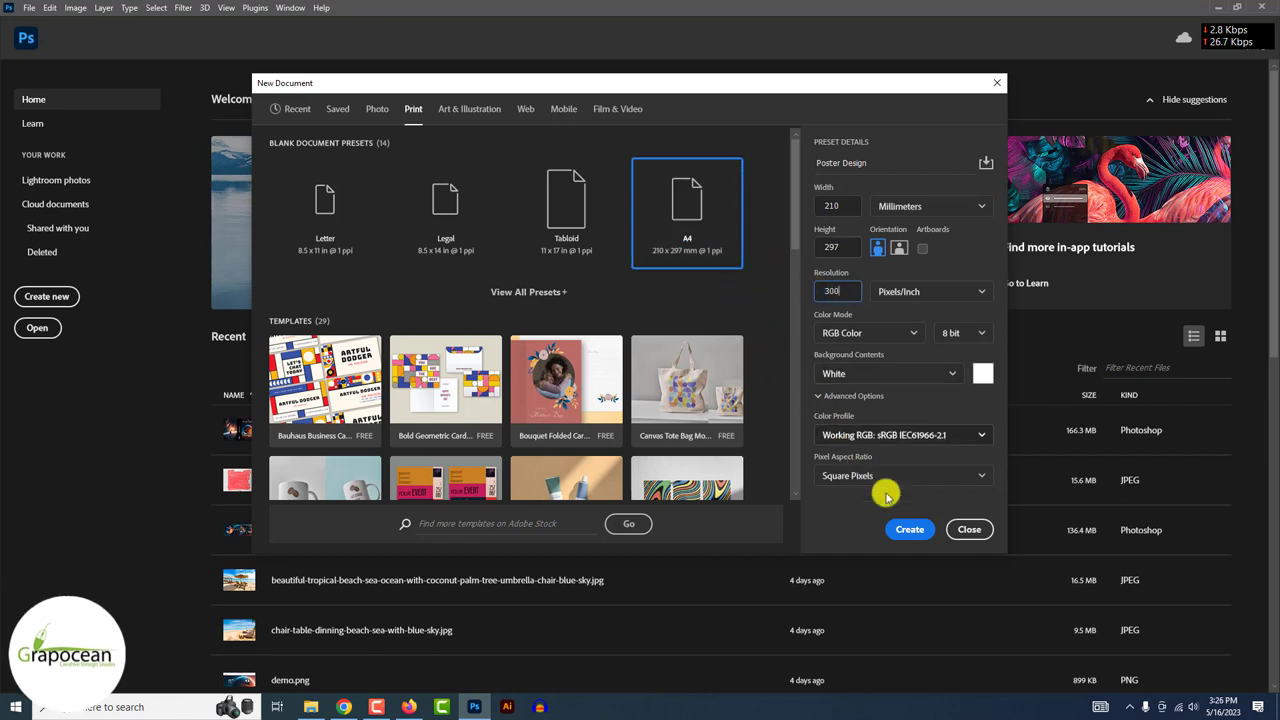
{"action": "left_click", "coordinate": [910, 530]}
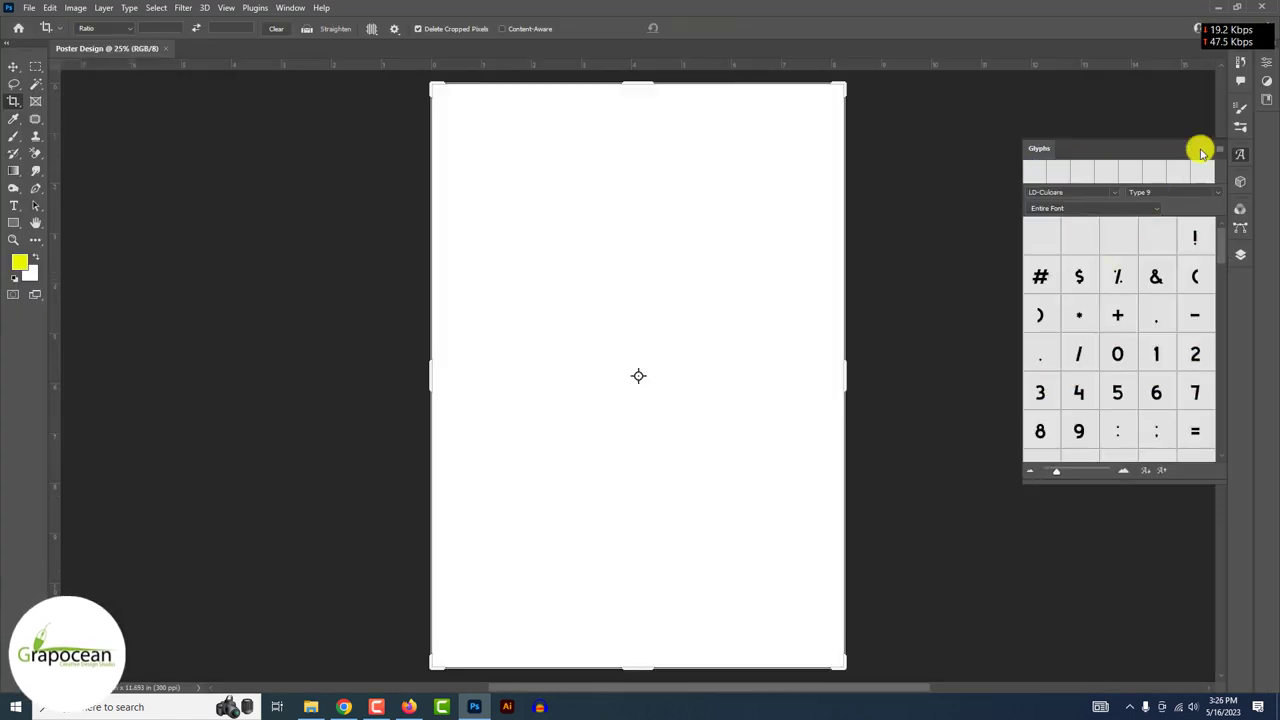
Step: Close the Glyphs panel, choose the Move tool and browse to Downloads to open files
{"action": "left_click", "coordinate": [1203, 150]}
{"action": "left_click", "coordinate": [14, 68]}
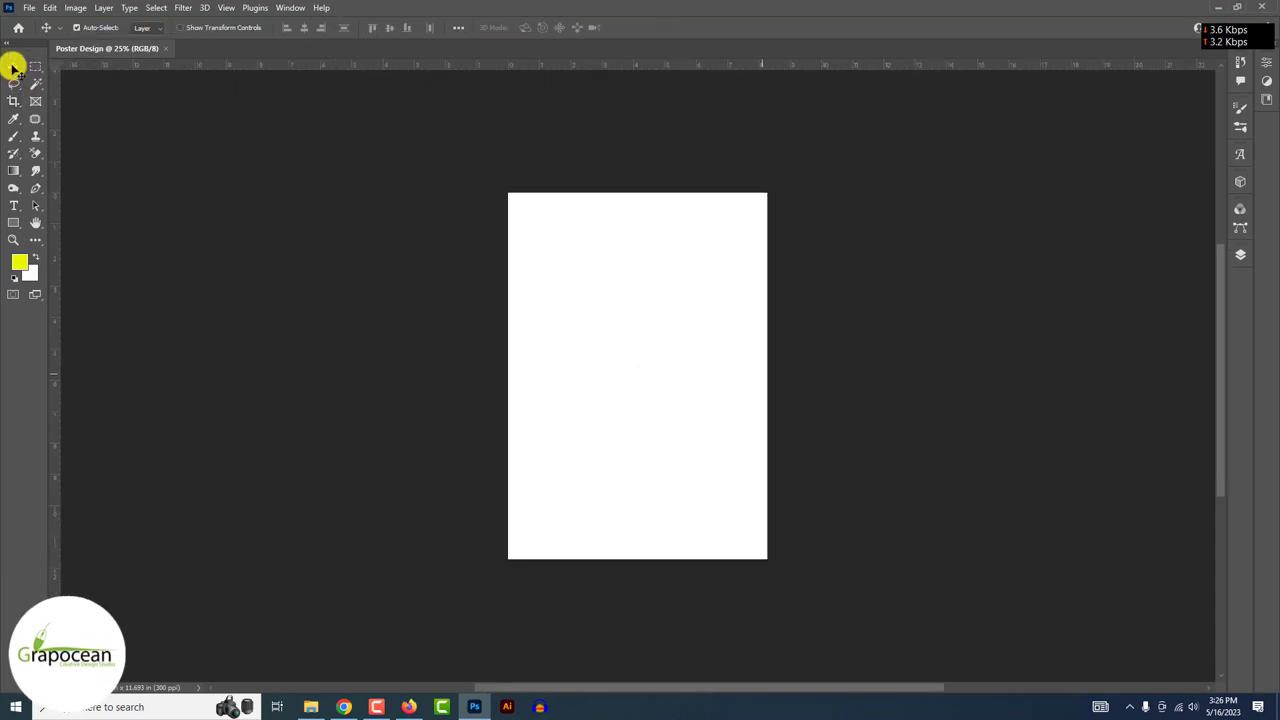
{"action": "left_click", "coordinate": [29, 8]}
{"action": "left_click", "coordinate": [44, 33]}
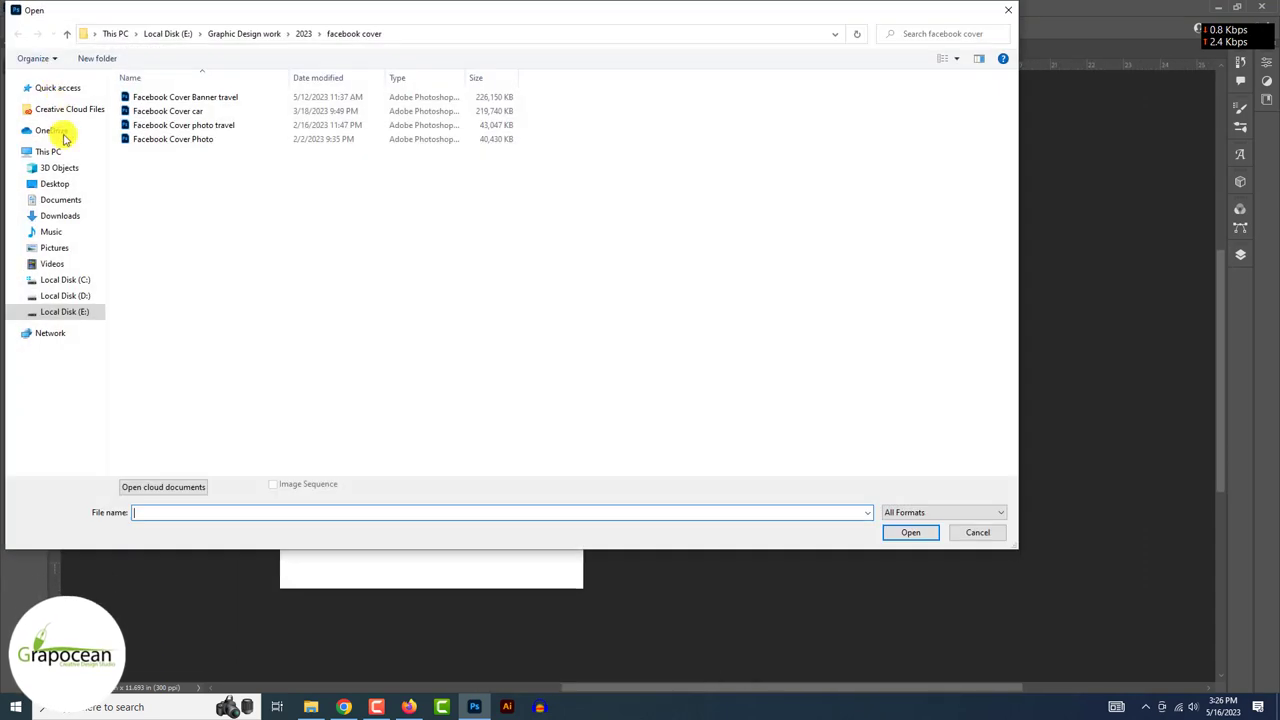
{"action": "left_click", "coordinate": [77, 215]}
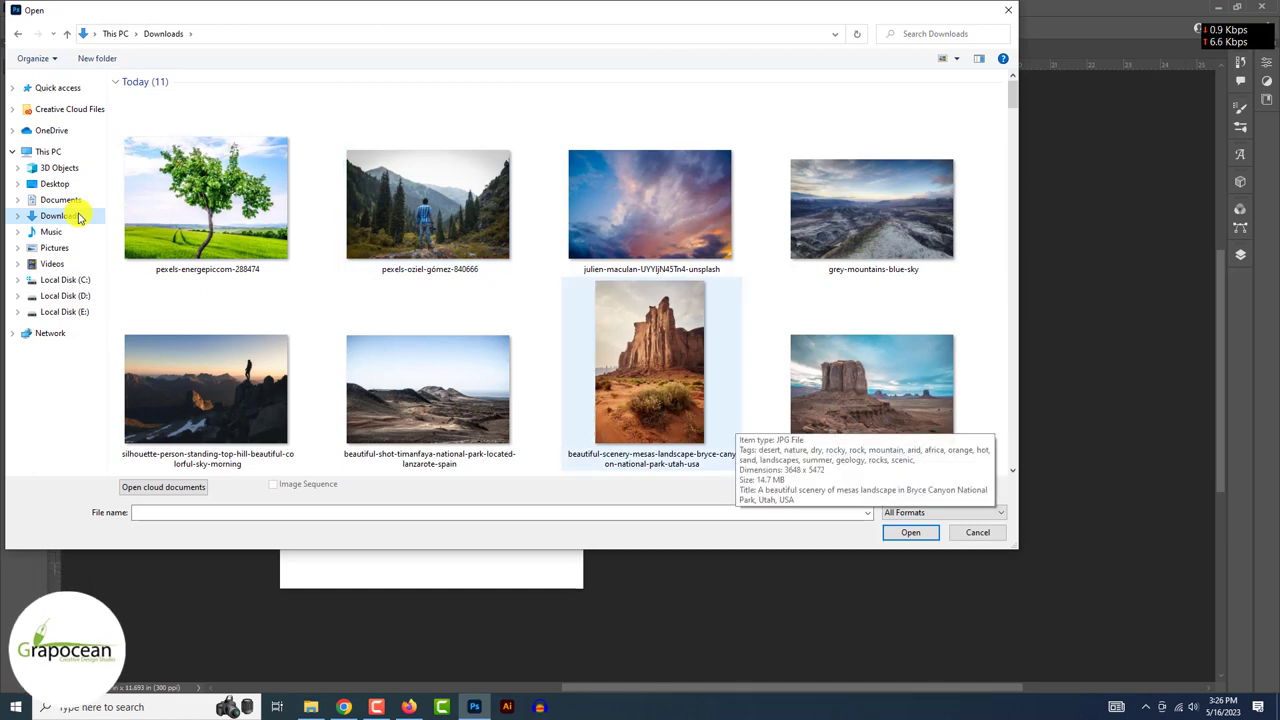
Step: Select the Empire State, Timanfaya, skyline, downtown and Bryce Canyon photos
{"action": "scroll", "coordinate": [79, 217], "scroll_direction": "down", "scroll_amount": 2}
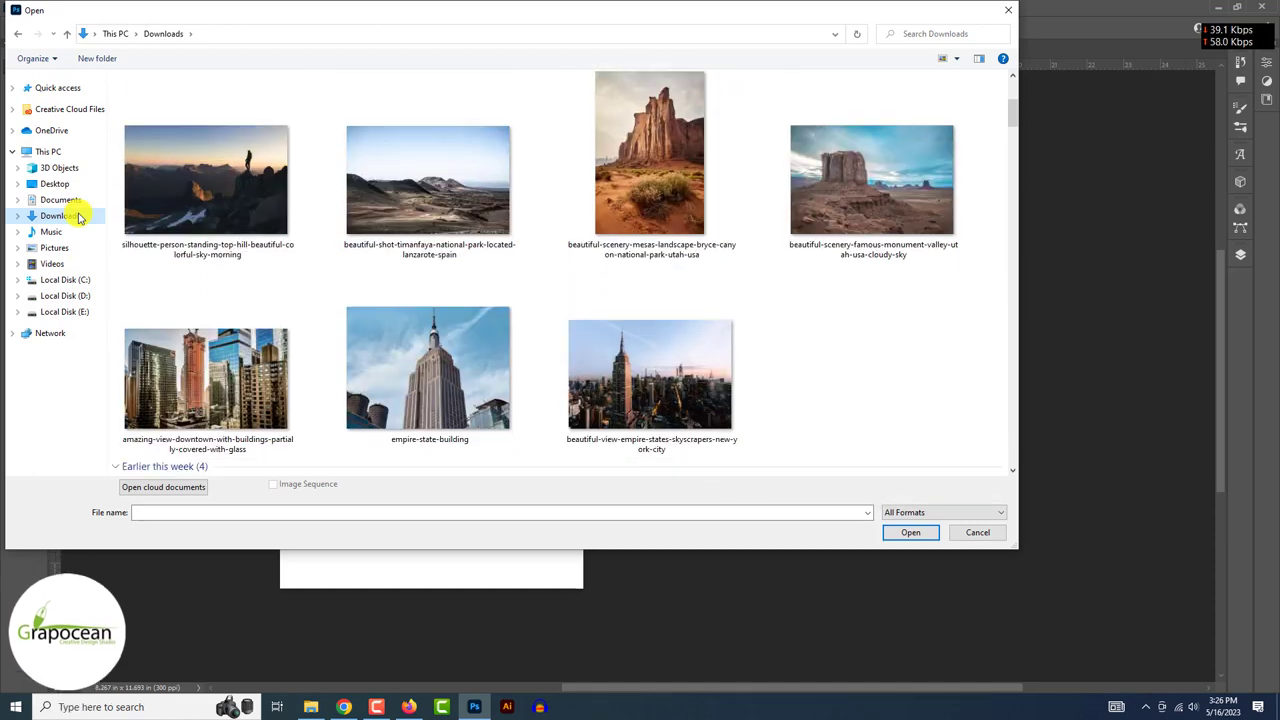
{"action": "left_click", "coordinate": [436, 381]}
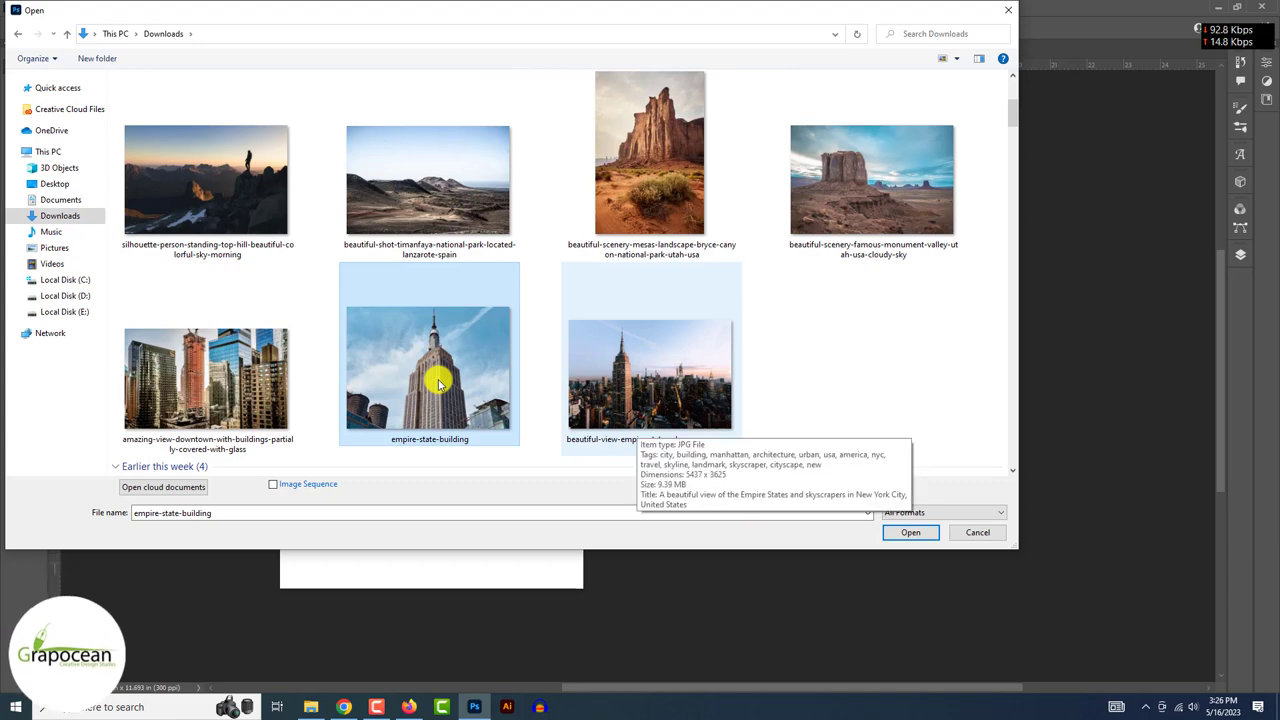
{"action": "left_click", "coordinate": [457, 192], "text": "ctrl"}
{"action": "left_click", "coordinate": [706, 372], "text": "ctrl"}
{"action": "left_click", "coordinate": [150, 368], "text": "ctrl"}
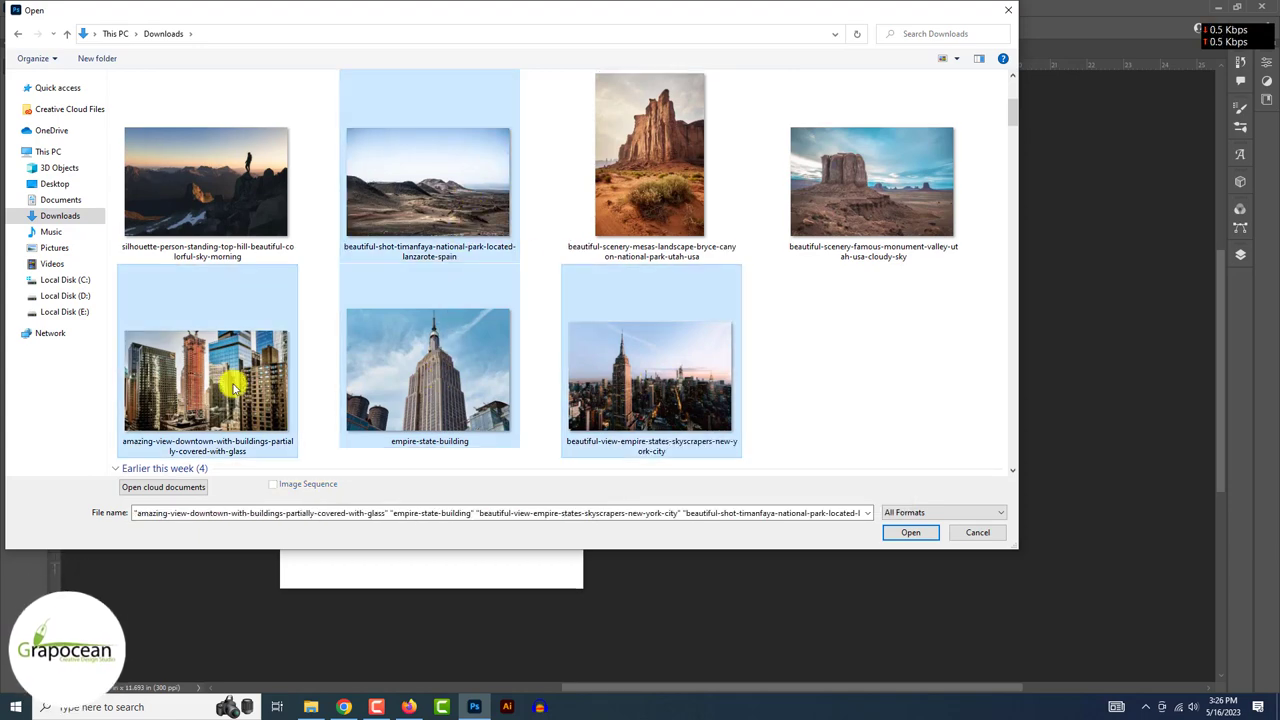
{"action": "left_click", "coordinate": [663, 188], "text": "ctrl"}
{"action": "scroll", "coordinate": [580, 200], "scroll_direction": "up", "scroll_amount": 2}
Step: Add the hiker, grey-mountains, sky, tree and silhouette photos and open all selected images
{"action": "left_click", "coordinate": [437, 200], "text": "ctrl"}
{"action": "left_click", "coordinate": [829, 214], "text": "ctrl"}
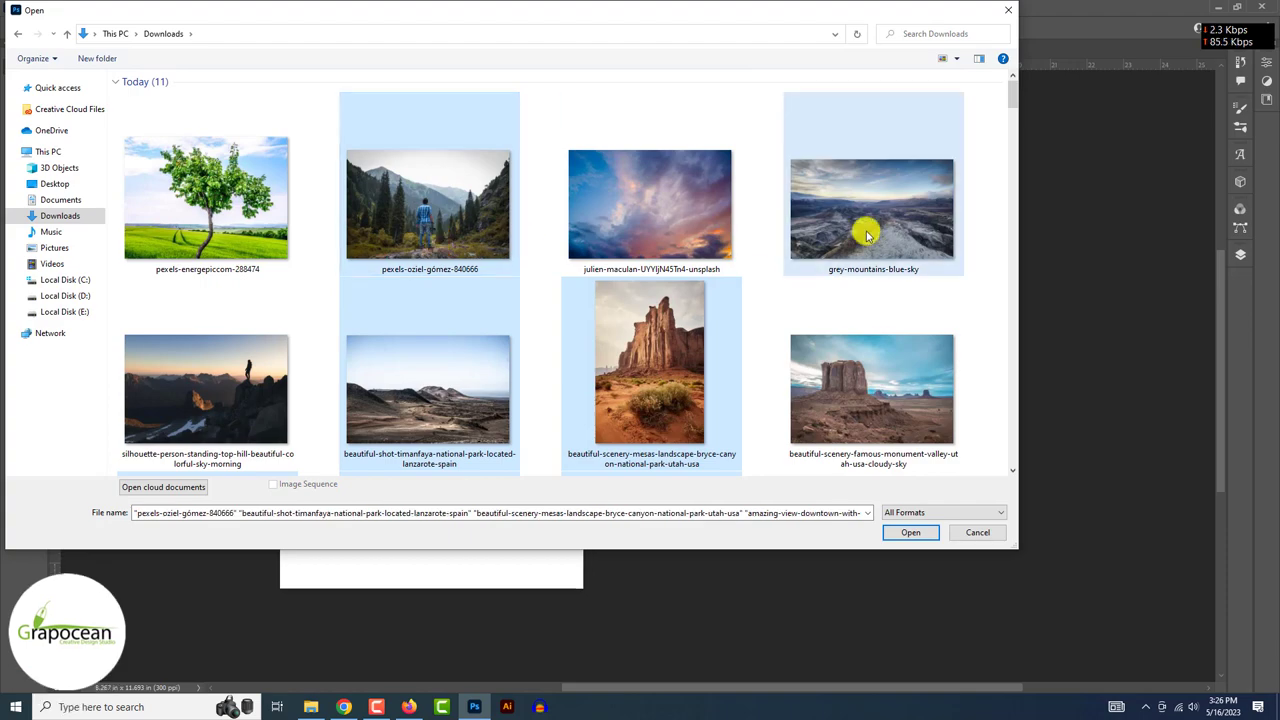
{"action": "left_click", "coordinate": [650, 210], "text": "ctrl"}
{"action": "left_click", "coordinate": [206, 200], "text": "ctrl"}
{"action": "scroll", "coordinate": [263, 214], "scroll_direction": "down", "scroll_amount": 2}
{"action": "left_click", "coordinate": [263, 214], "text": "ctrl"}
{"action": "scroll", "coordinate": [263, 229], "scroll_direction": "down", "scroll_amount": 3}
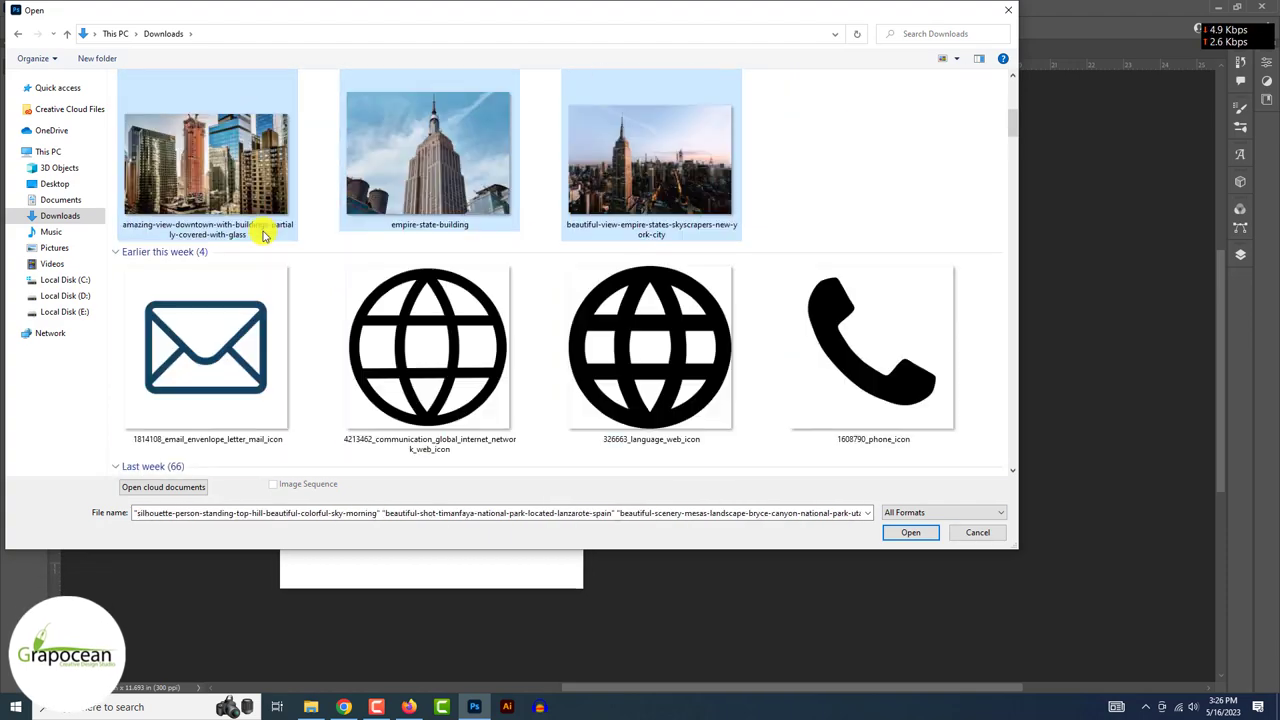
{"action": "scroll", "coordinate": [418, 305], "scroll_direction": "up", "scroll_amount": 4}
{"action": "left_click", "coordinate": [912, 532]}
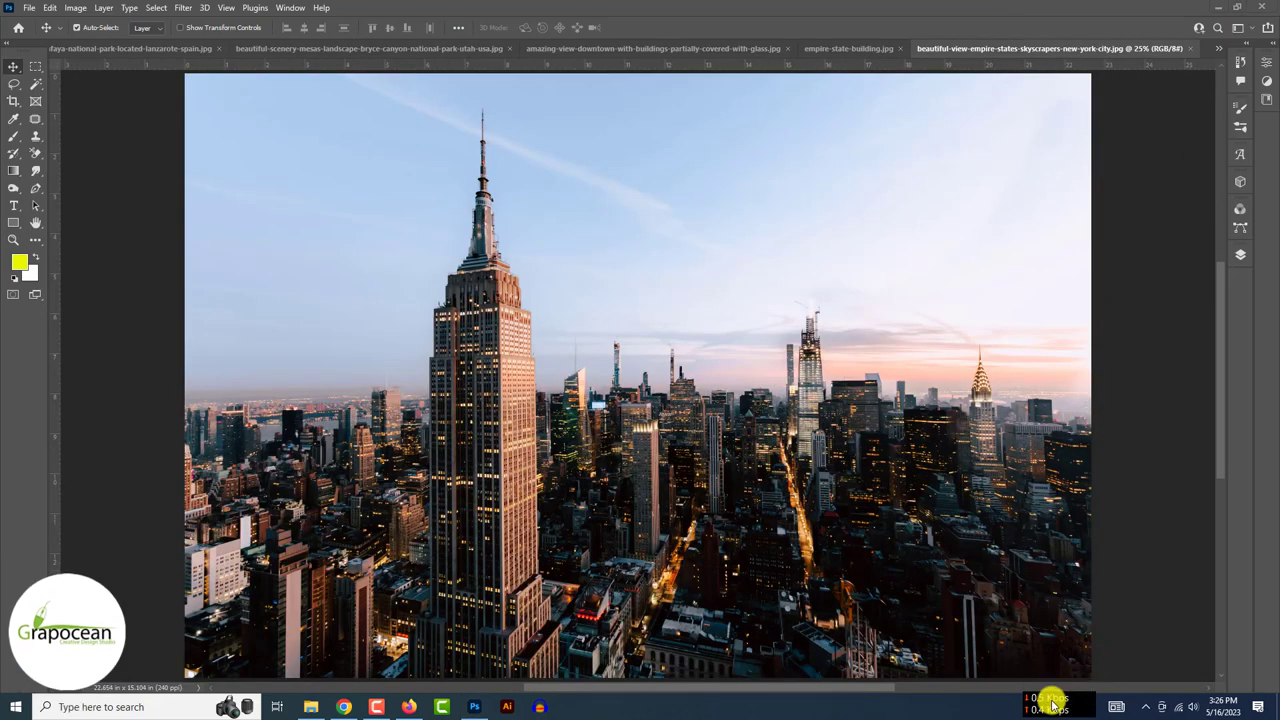
Step: Switch from the skyline photo to the empire-state-building.jpg document
{"action": "key", "text": "ctrl+plus"}
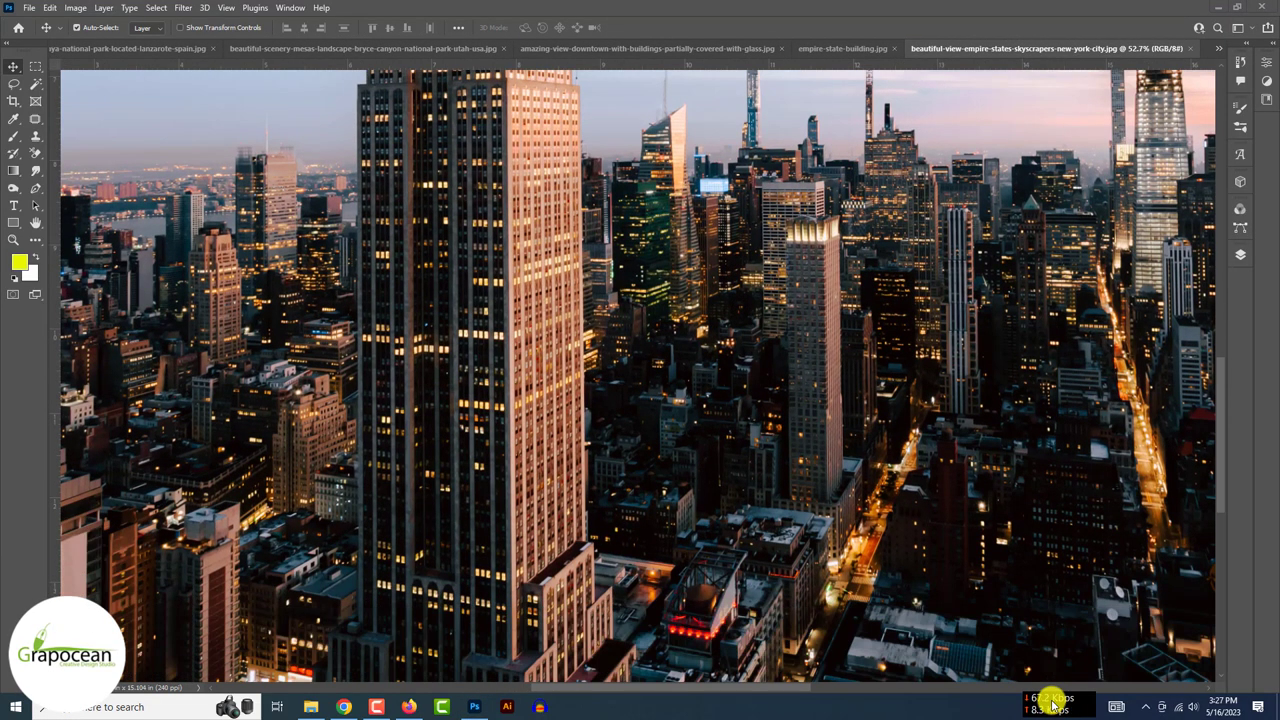
{"action": "key", "text": "ctrl+minus"}
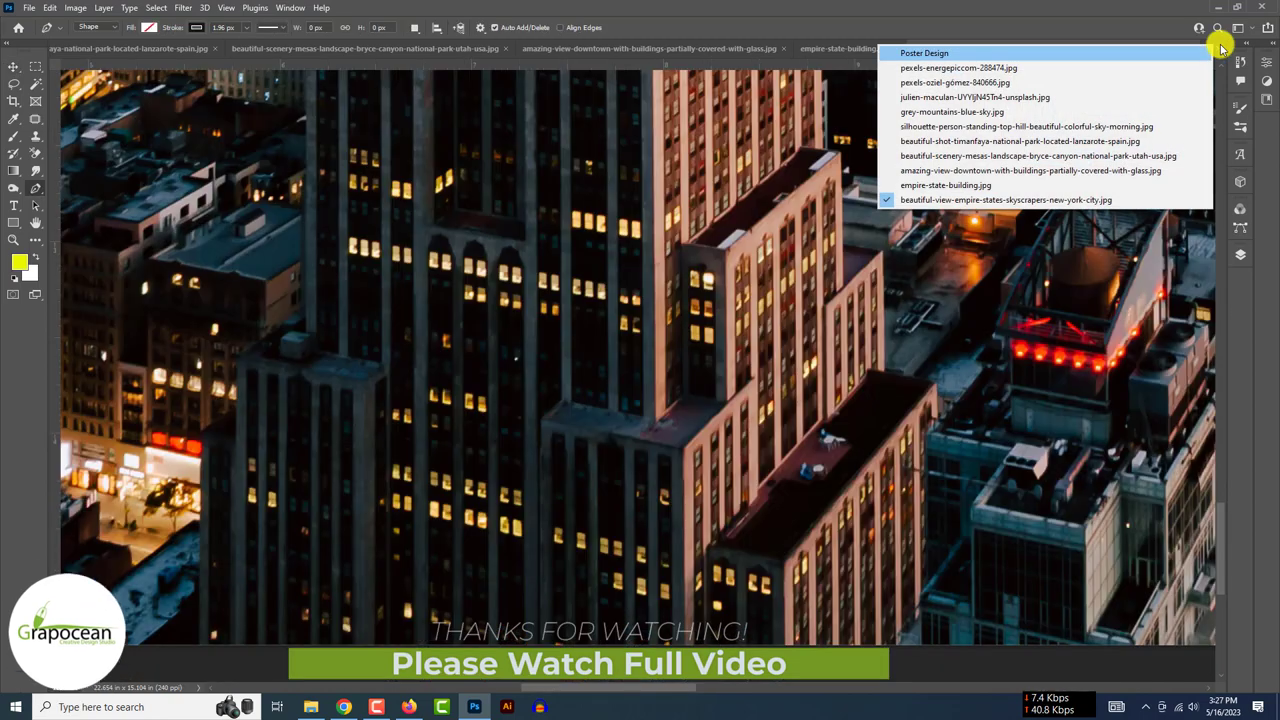
{"action": "left_click", "coordinate": [950, 185]}
{"action": "left_click", "coordinate": [157, 9]}
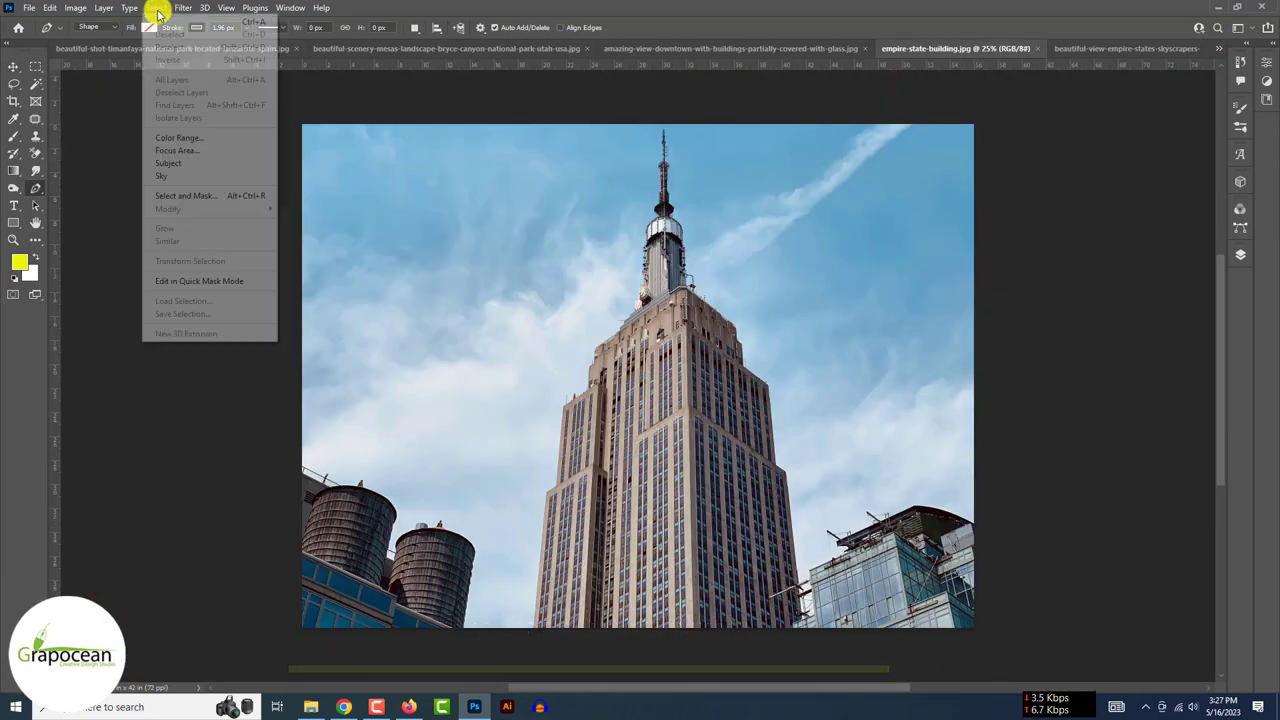
Step: Paint the building's body, base, side and crown in Select and Mask, outputting a layer mask
{"action": "left_click", "coordinate": [185, 195]}
{"action": "mouse_move", "coordinate": [608, 543]}
{"action": "left_mouse_down"}
{"action": "mouse_move", "coordinate": [574, 460]}
{"action": "mouse_move", "coordinate": [473, 590]}
{"action": "left_mouse_up"}
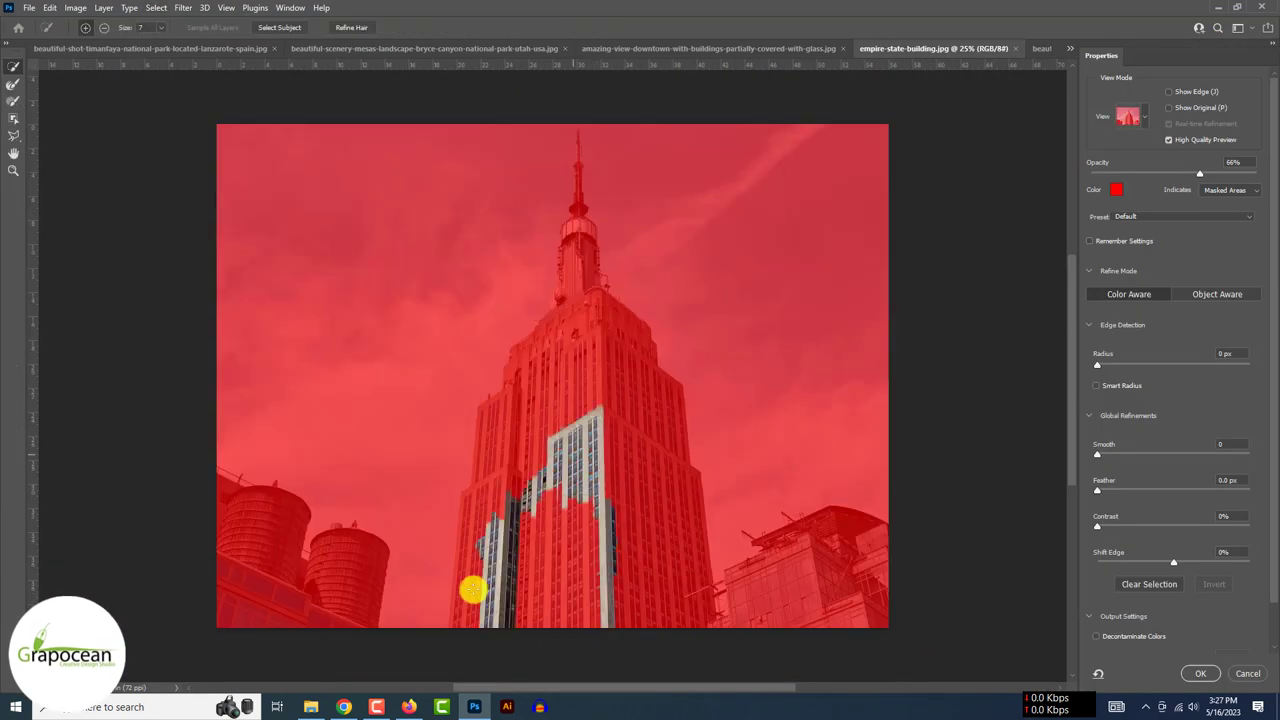
{"action": "mouse_move", "coordinate": [490, 494]}
{"action": "left_mouse_down"}
{"action": "mouse_move", "coordinate": [563, 371]}
{"action": "mouse_move", "coordinate": [569, 640]}
{"action": "mouse_move", "coordinate": [557, 541]}
{"action": "left_mouse_up"}
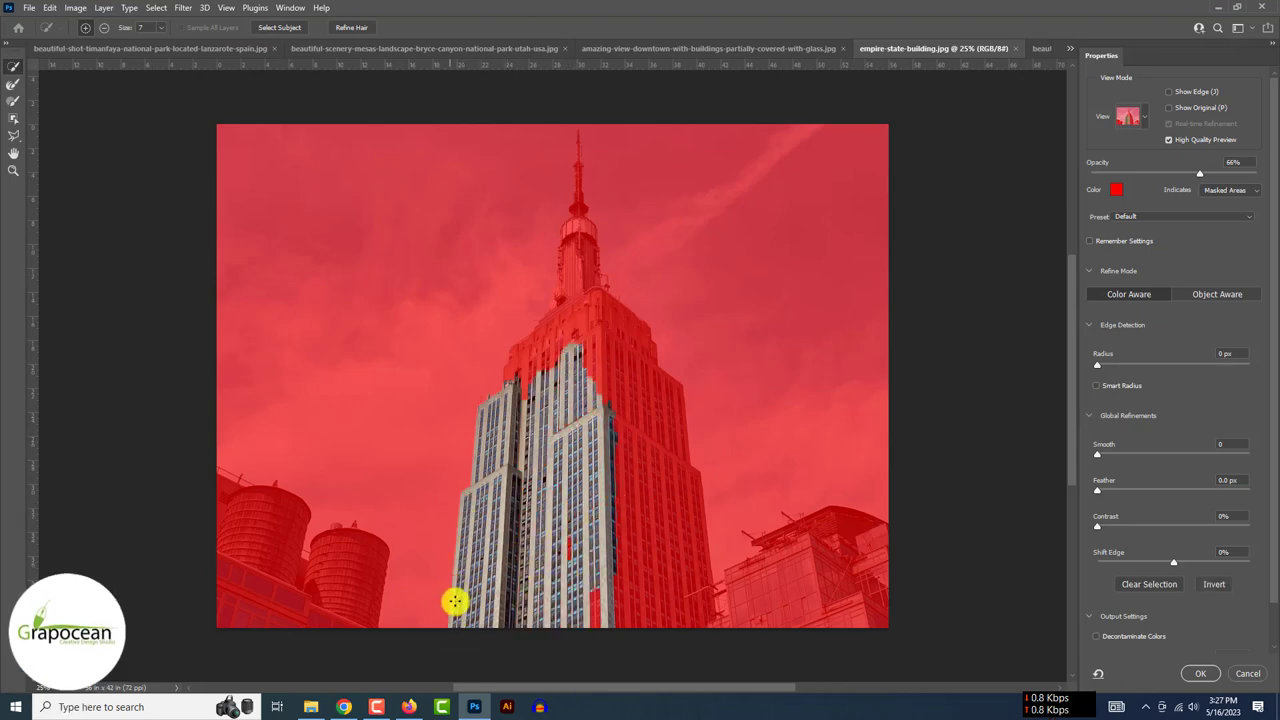
{"action": "left_click_drag", "start_coordinate": [457, 601], "coordinate": [611, 621]}
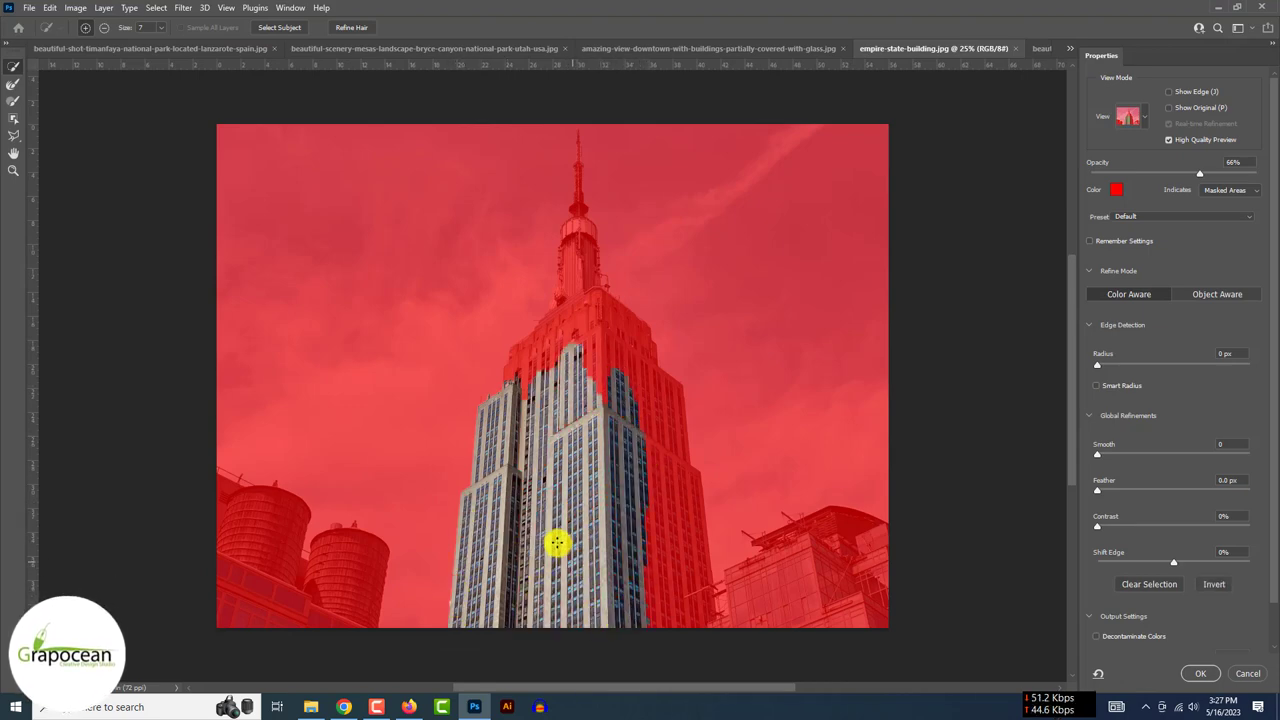
{"action": "left_click_drag", "start_coordinate": [672, 589], "coordinate": [703, 601]}
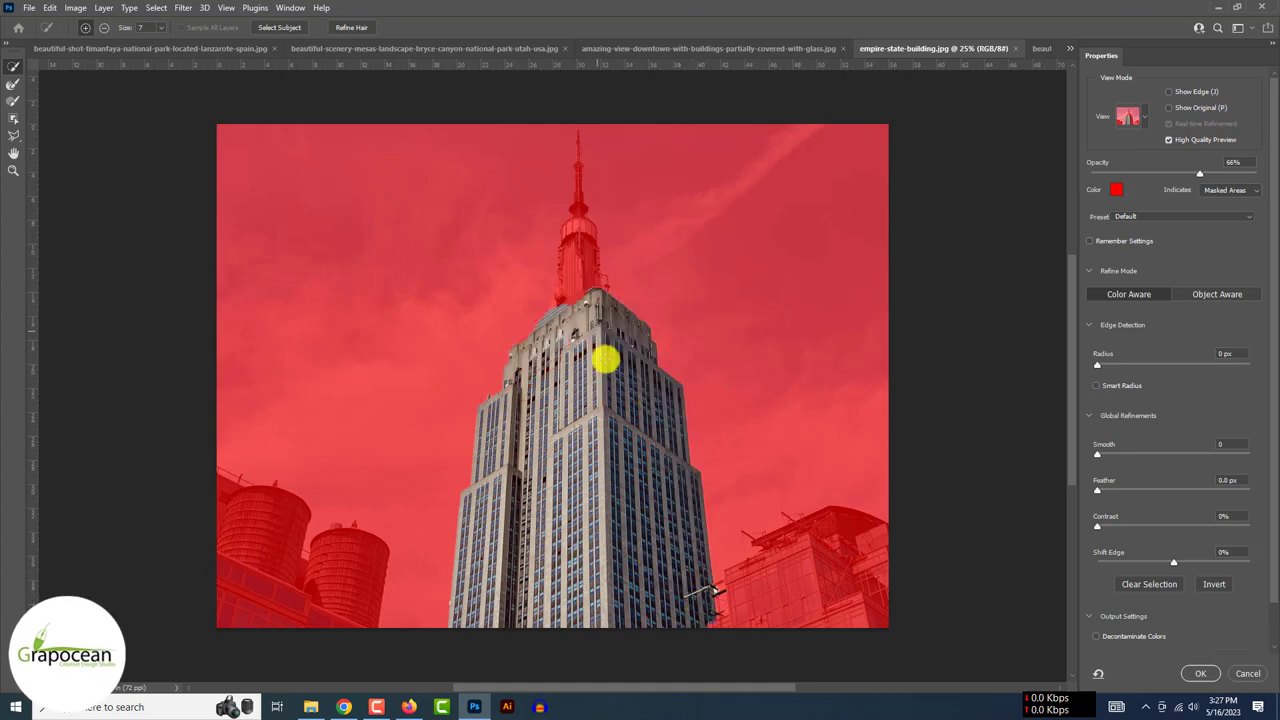
{"action": "scroll", "coordinate": [590, 263], "scroll_direction": "up", "scroll_amount": 3}
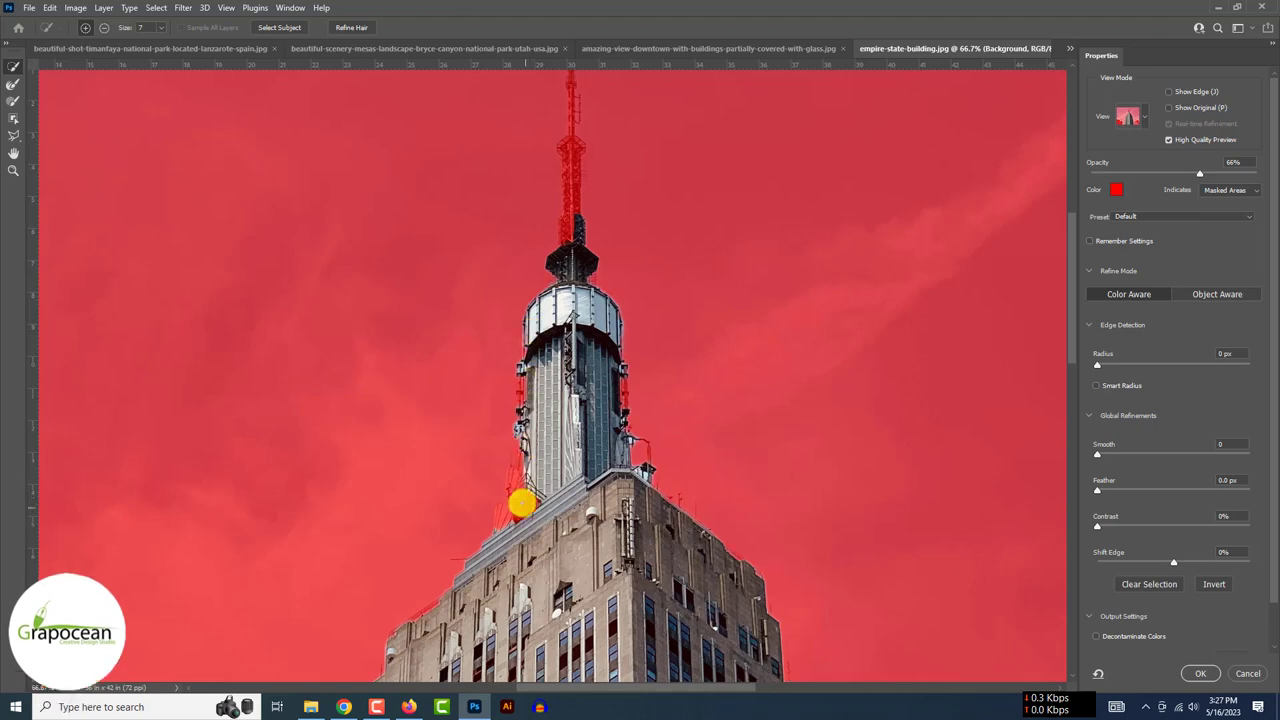
{"action": "scroll", "coordinate": [543, 477], "scroll_direction": "down", "scroll_amount": 5}
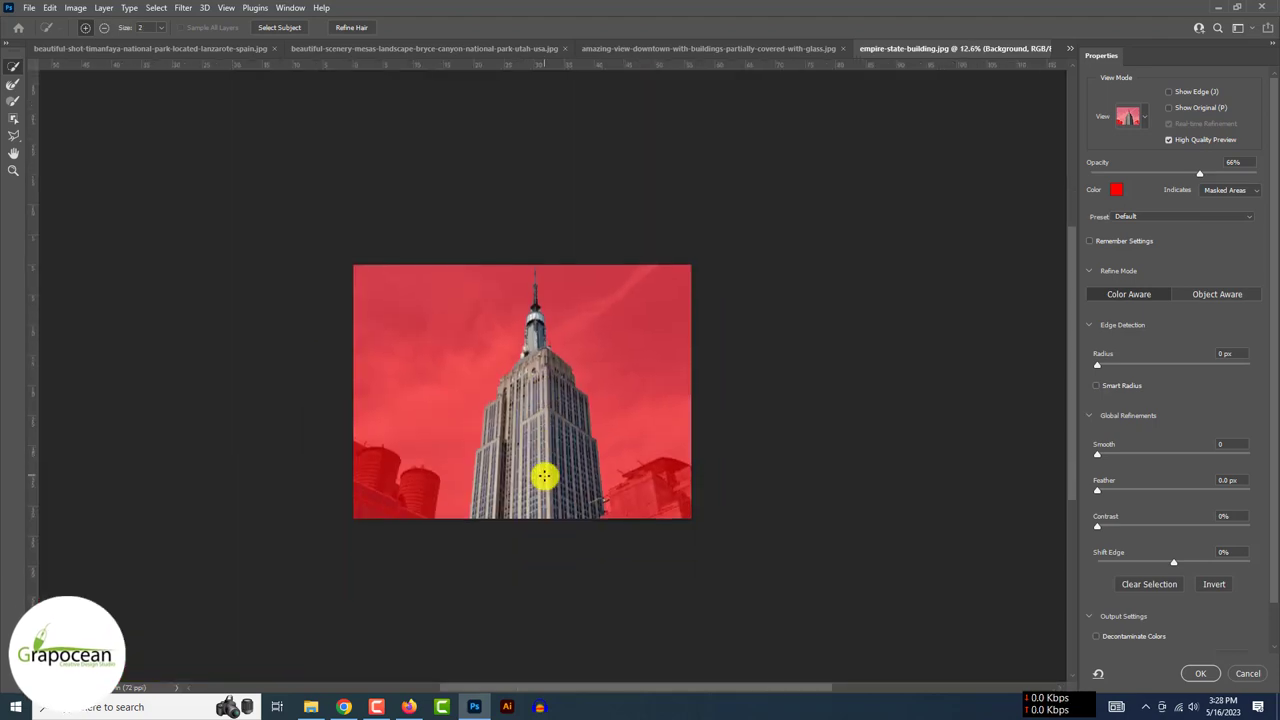
{"action": "scroll", "coordinate": [591, 523], "scroll_direction": "up", "scroll_amount": 4}
{"action": "scroll", "coordinate": [620, 515], "scroll_direction": "up", "scroll_amount": 2}
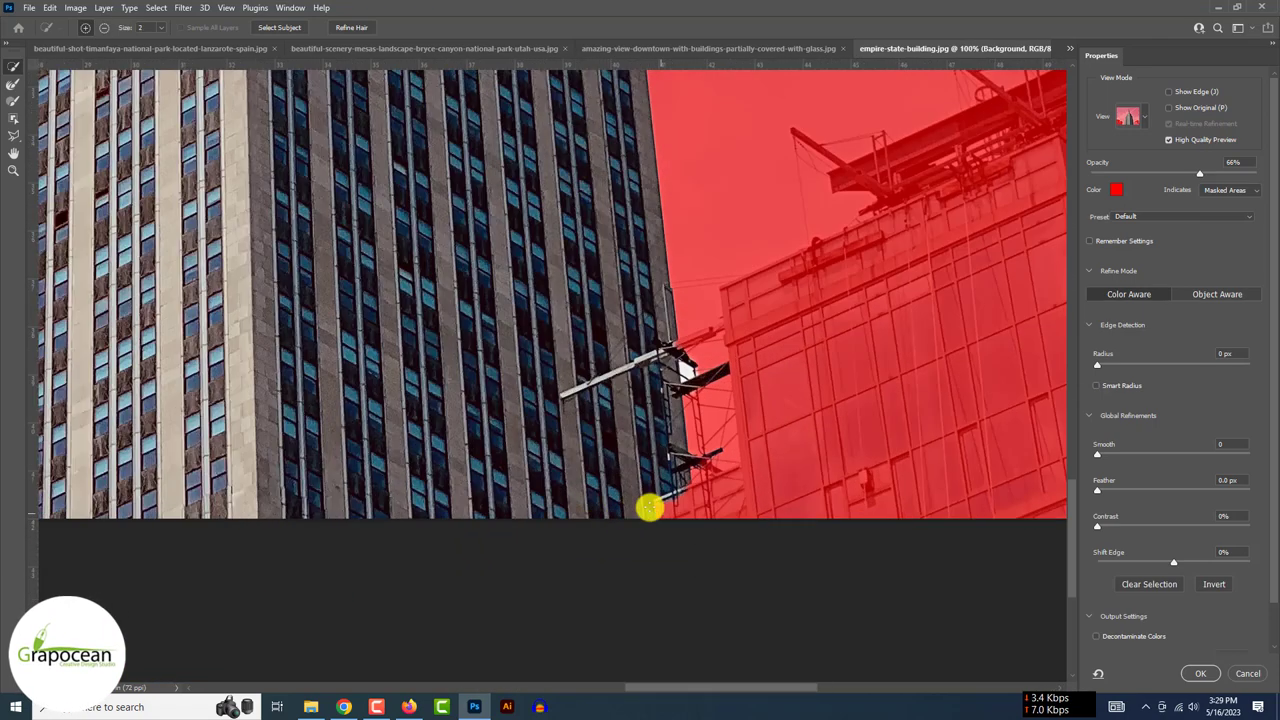
{"action": "scroll", "coordinate": [670, 532], "scroll_direction": "down", "scroll_amount": 3}
{"action": "scroll", "coordinate": [670, 533], "scroll_direction": "down", "scroll_amount": 2}
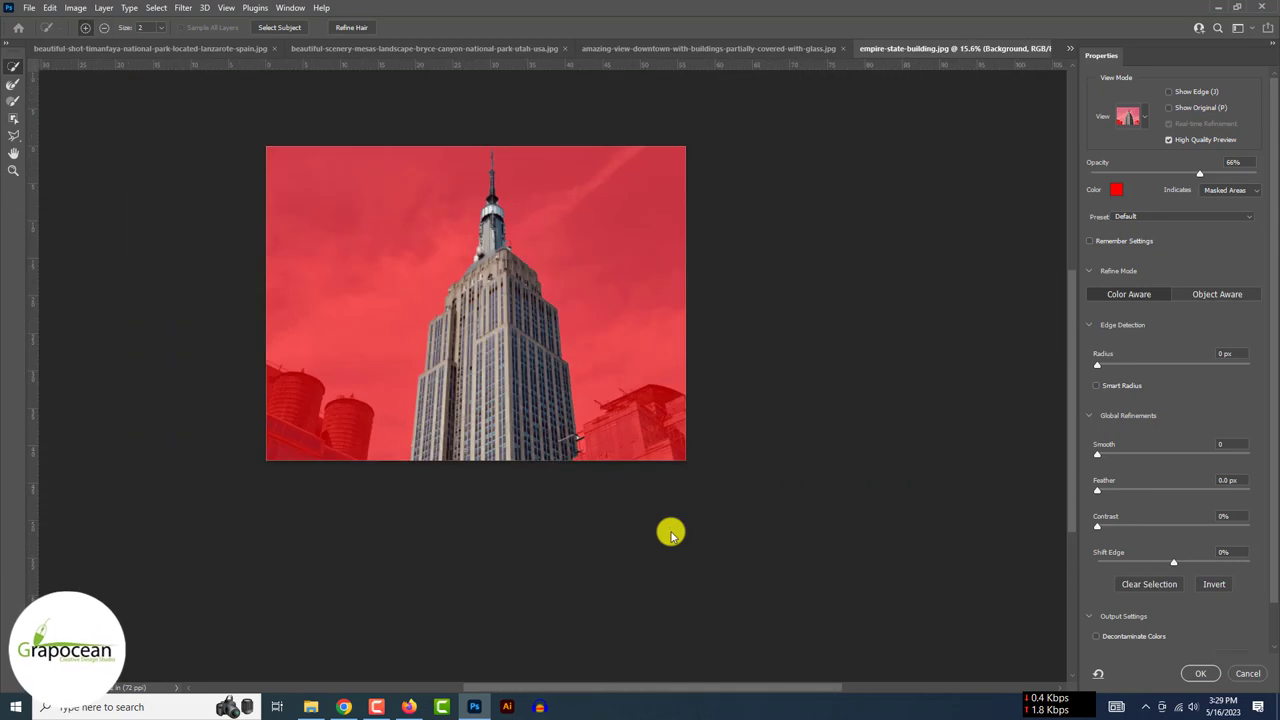
{"action": "left_click", "coordinate": [1199, 675]}
Step: Extend the building image's canvas upward with the Crop tool and move the building higher
{"action": "scroll", "coordinate": [709, 503], "scroll_direction": "up", "scroll_amount": 1}
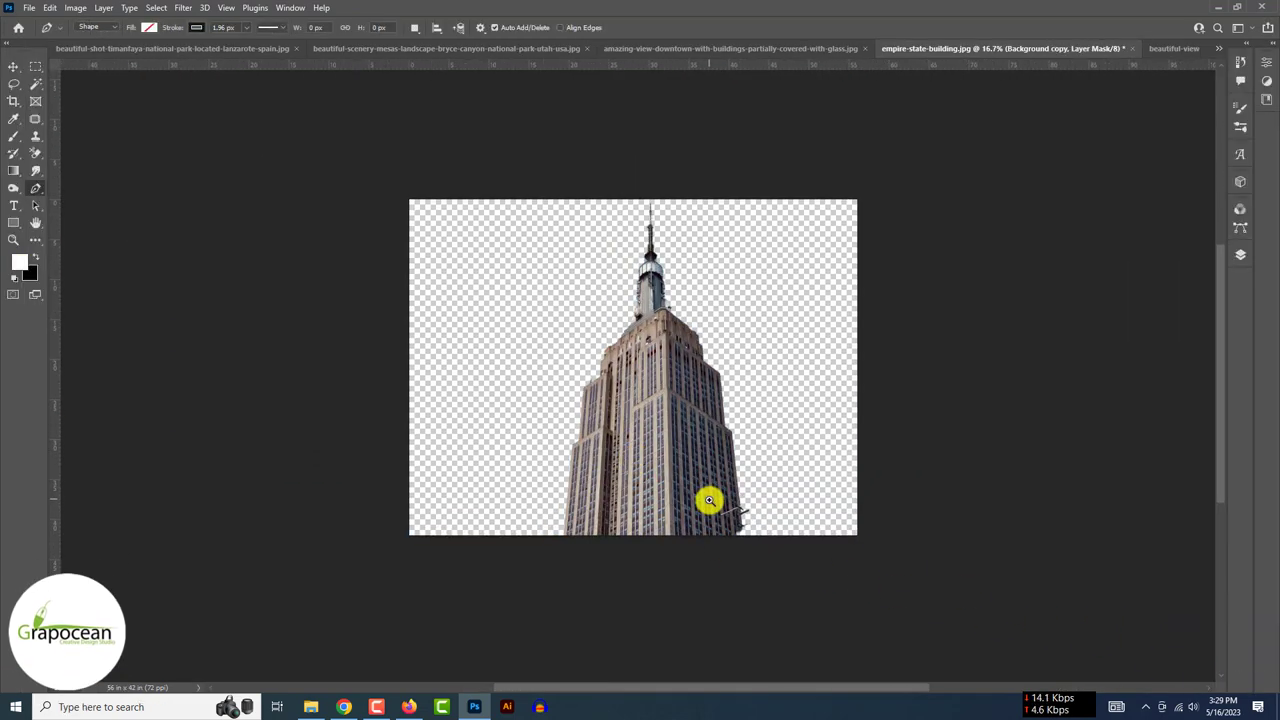
{"action": "left_click", "coordinate": [14, 101]}
{"action": "left_click_drag", "start_coordinate": [632, 200], "coordinate": [646, 80]}
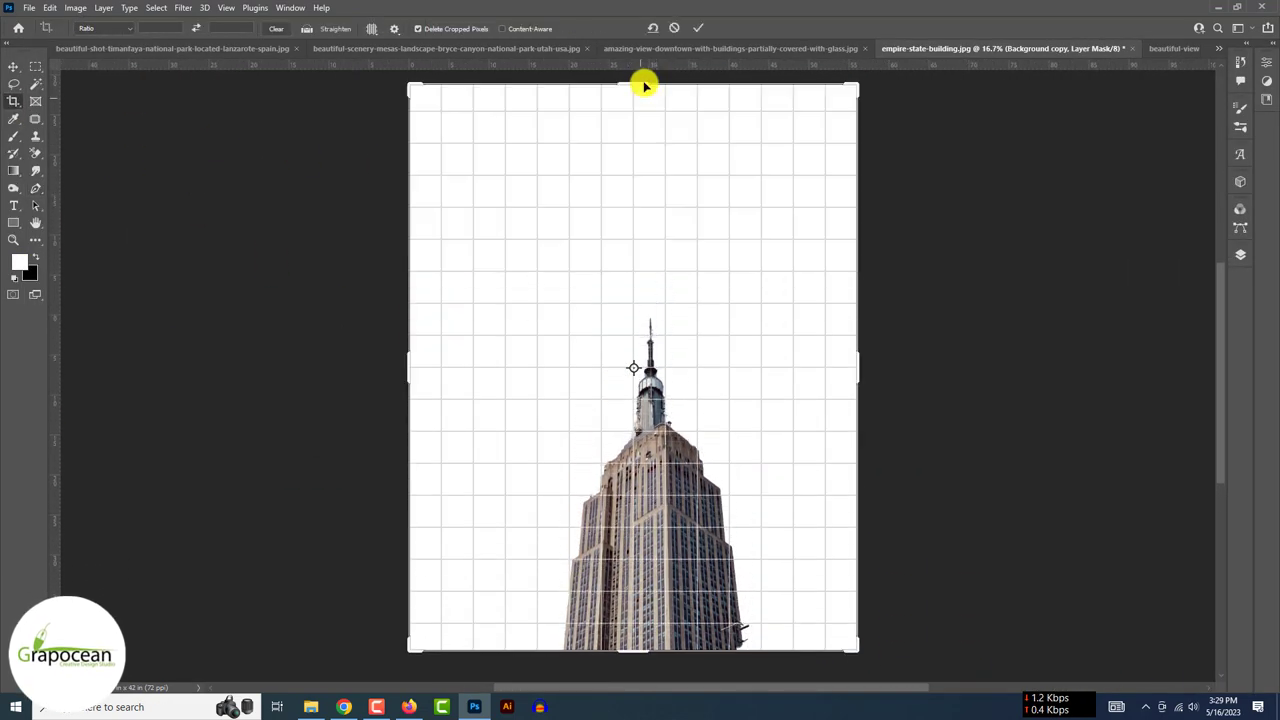
{"action": "left_click", "coordinate": [14, 68]}
{"action": "left_click_drag", "start_coordinate": [657, 529], "coordinate": [640, 297]}
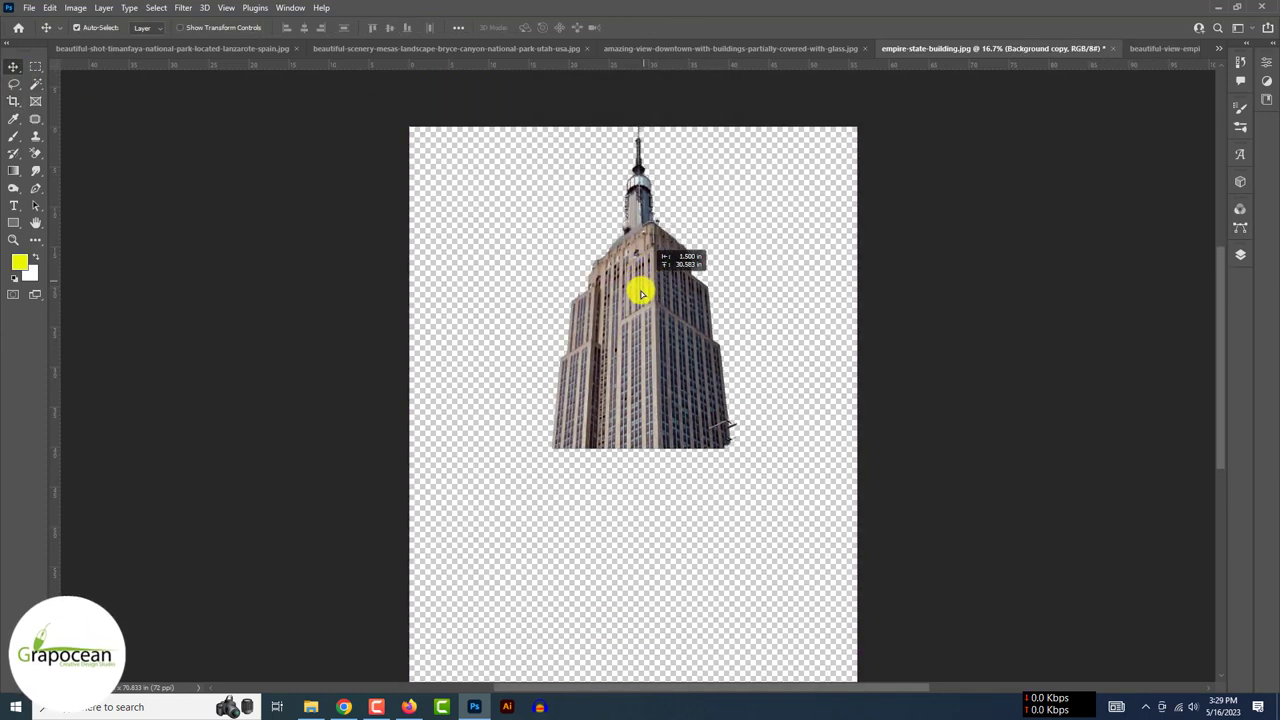
Step: Select the building's lower part and drag the cut-out into Poster Design
{"action": "left_click", "coordinate": [35, 67]}
{"action": "left_click_drag", "start_coordinate": [507, 340], "coordinate": [724, 595]}
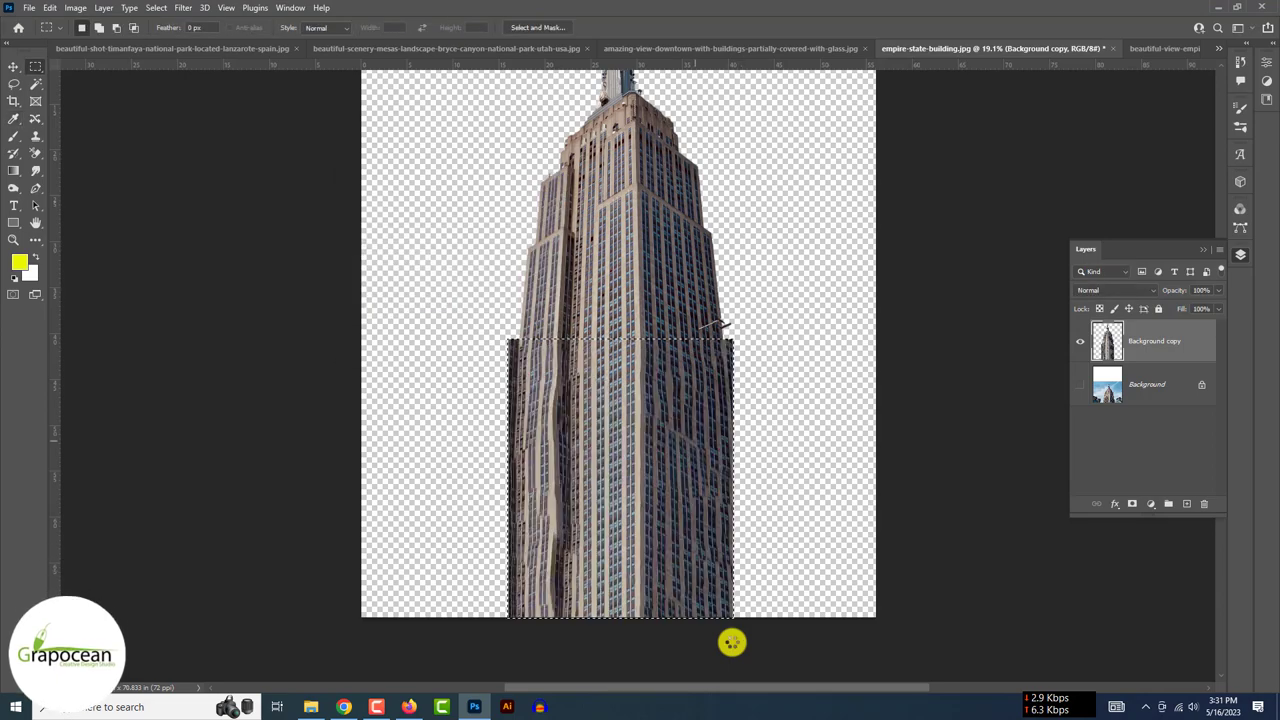
{"action": "scroll", "coordinate": [746, 434], "scroll_direction": "down", "scroll_amount": 2}
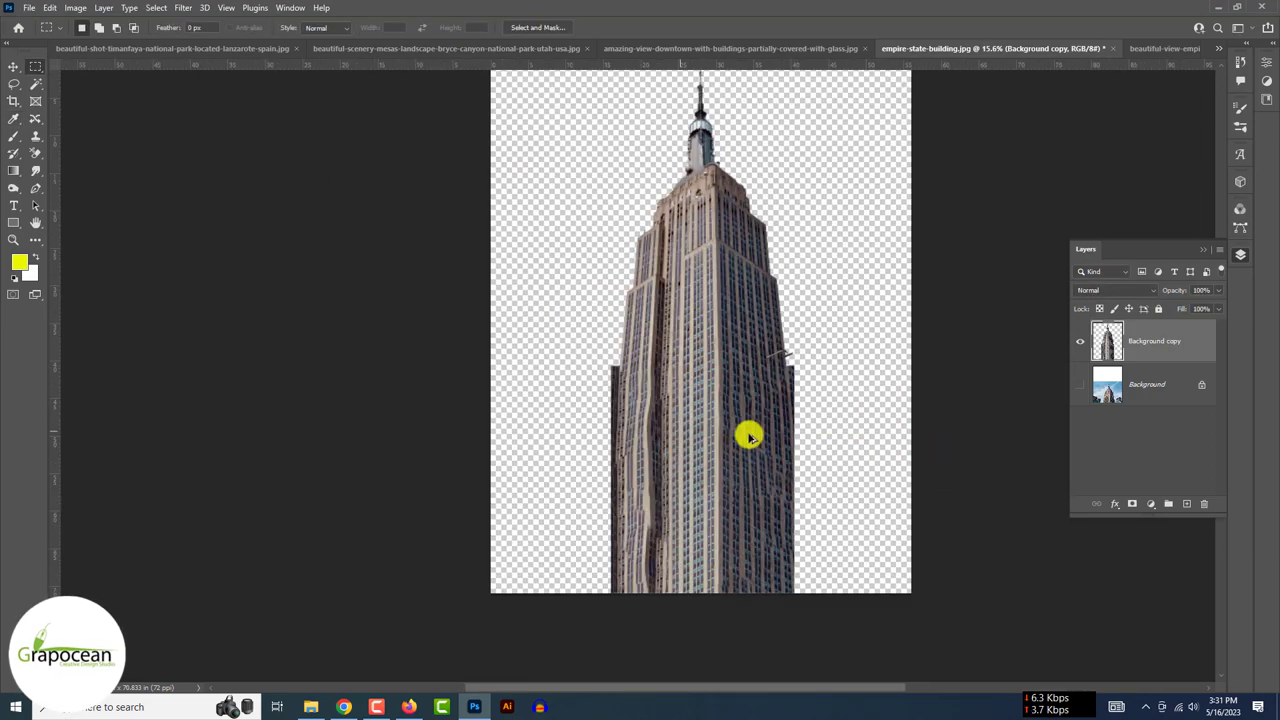
{"action": "scroll", "coordinate": [731, 337], "scroll_direction": "down", "scroll_amount": 2}
{"action": "scroll", "coordinate": [731, 337], "scroll_direction": "up", "scroll_amount": 2}
{"action": "scroll", "coordinate": [733, 340], "scroll_direction": "down", "scroll_amount": 2}
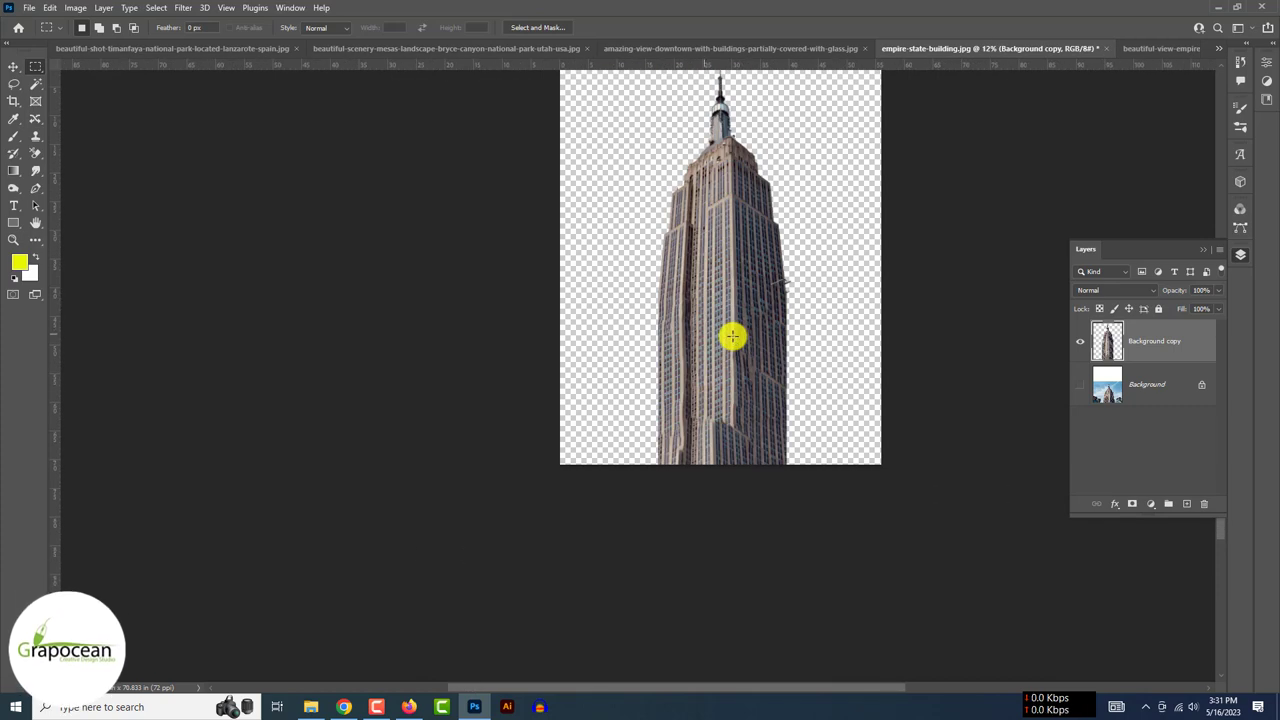
{"action": "left_click_drag", "start_coordinate": [735, 204], "coordinate": [1165, 52]}
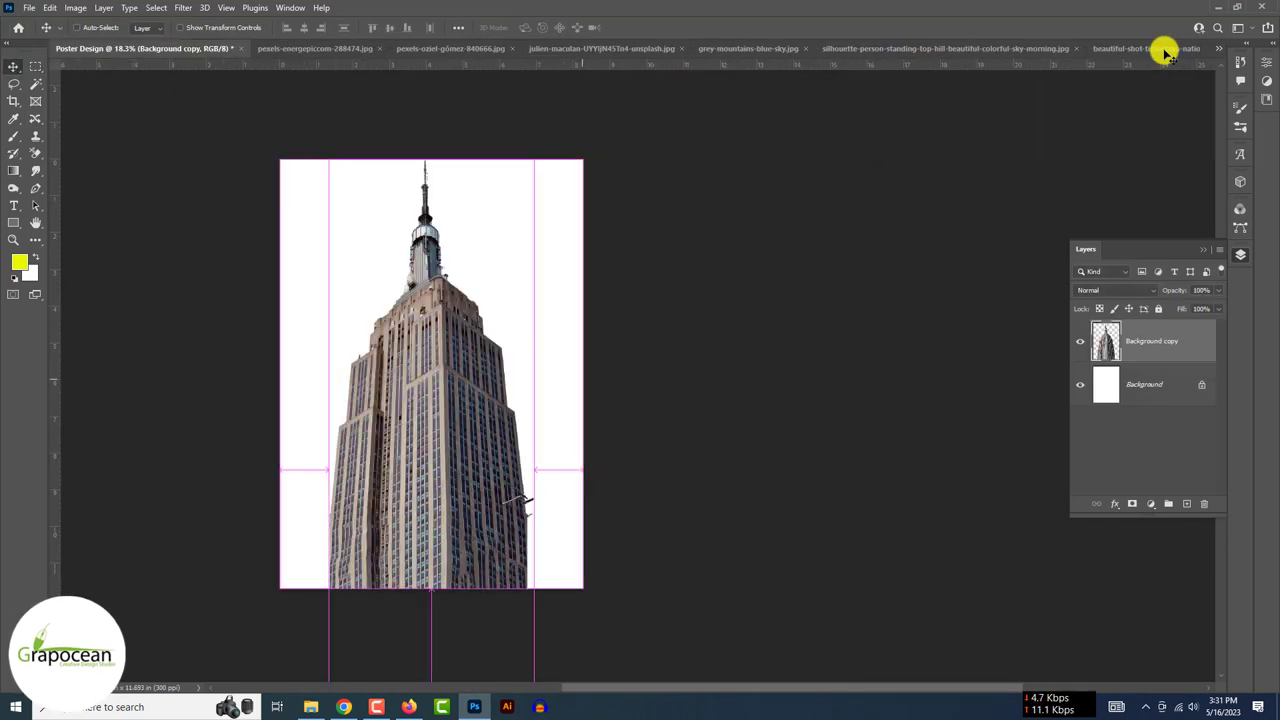
Step: Scale the building down with Free Transform and move it higher on the poster
{"action": "left_click", "coordinate": [13, 66]}
{"action": "key", "text": "ctrl+t"}
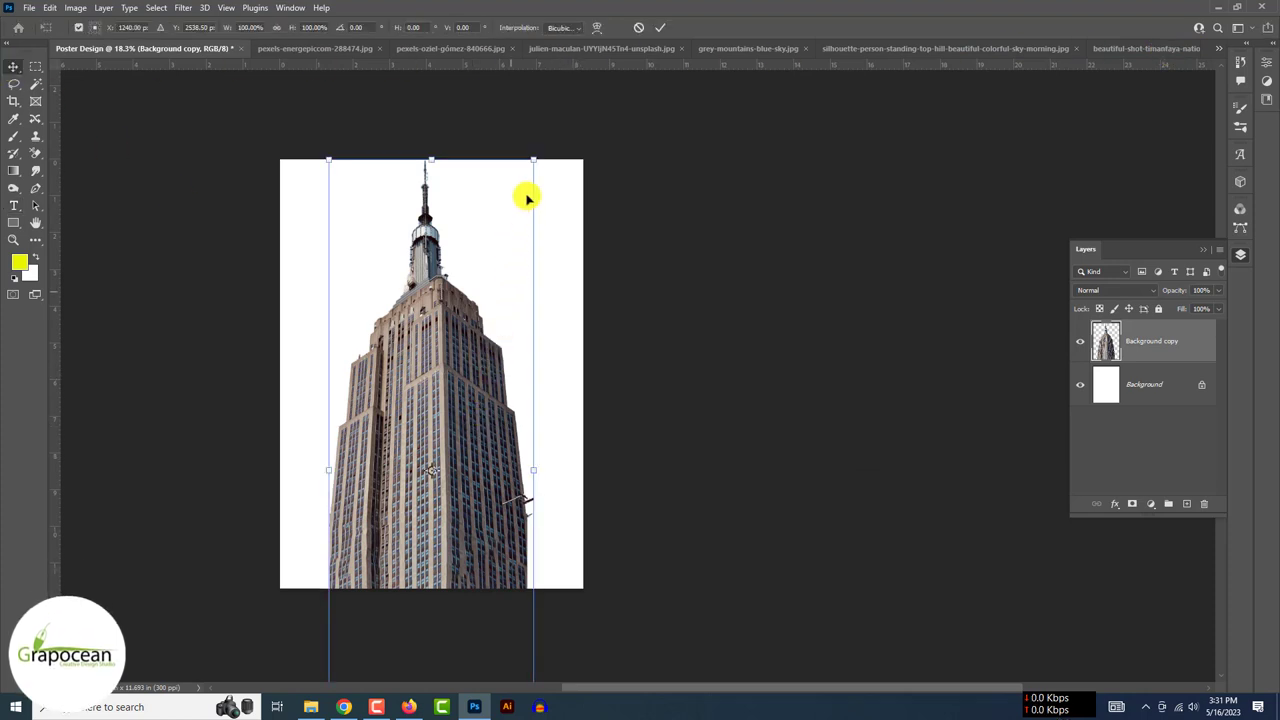
{"action": "left_click_drag", "start_coordinate": [530, 160], "coordinate": [460, 346]}
{"action": "mouse_move", "coordinate": [398, 476]}
{"action": "left_mouse_down"}
{"action": "mouse_move", "coordinate": [461, 318]}
{"action": "mouse_move", "coordinate": [446, 313]}
{"action": "left_mouse_up"}
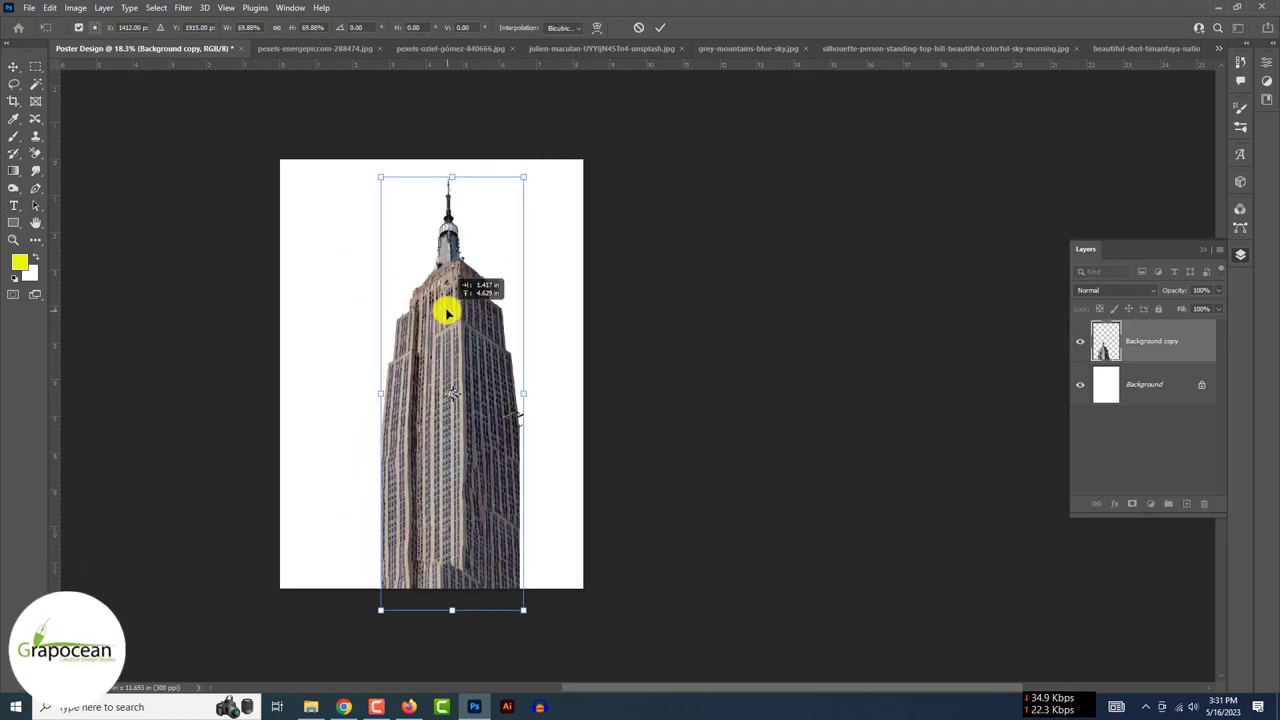
{"action": "left_click_drag", "start_coordinate": [522, 182], "coordinate": [509, 221]}
{"action": "left_click_drag", "start_coordinate": [477, 380], "coordinate": [478, 341]}
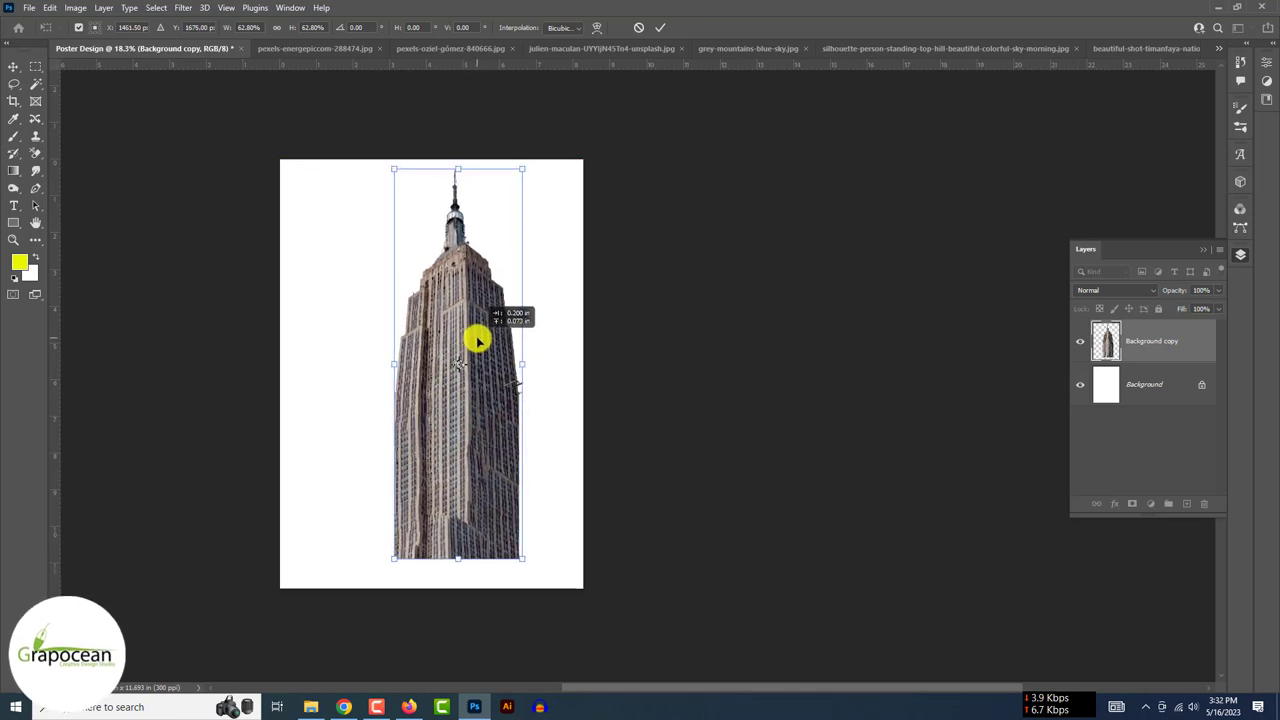
{"action": "left_click", "coordinate": [660, 27]}
Step: Add a layer mask to the building and paint black over its bottom portion
{"action": "left_click", "coordinate": [1150, 503]}
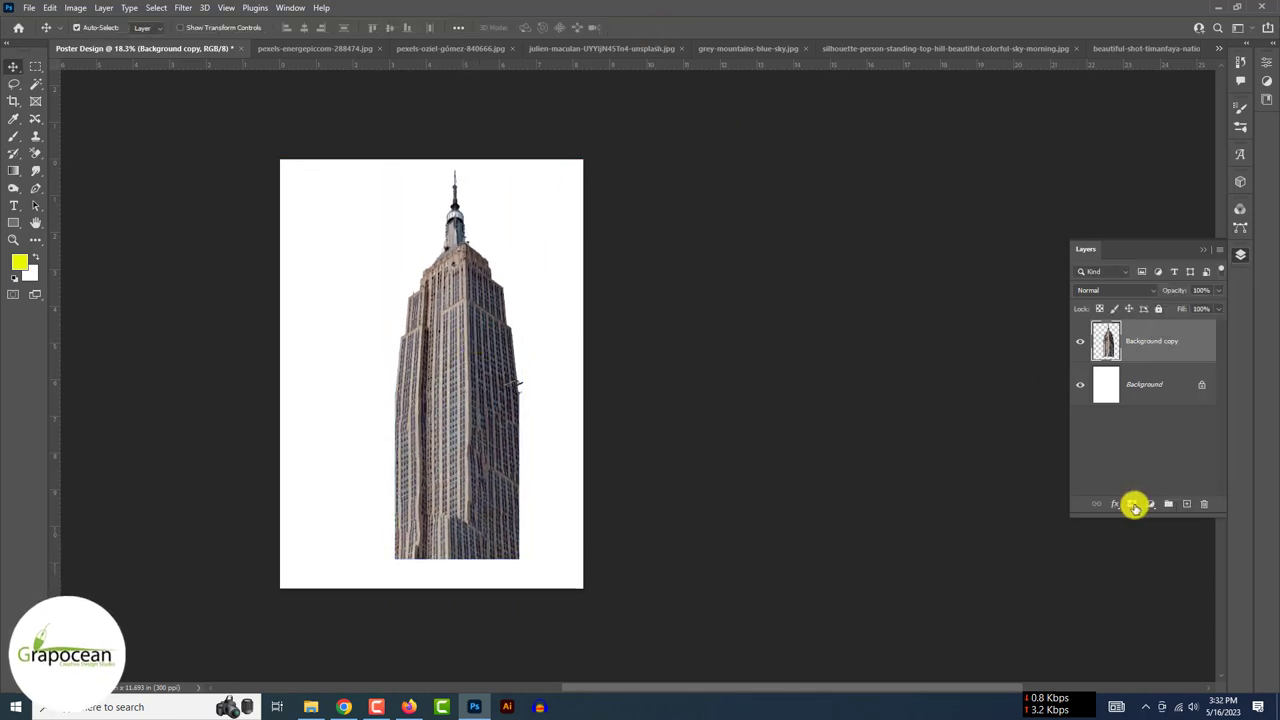
{"action": "left_click", "coordinate": [1132, 503]}
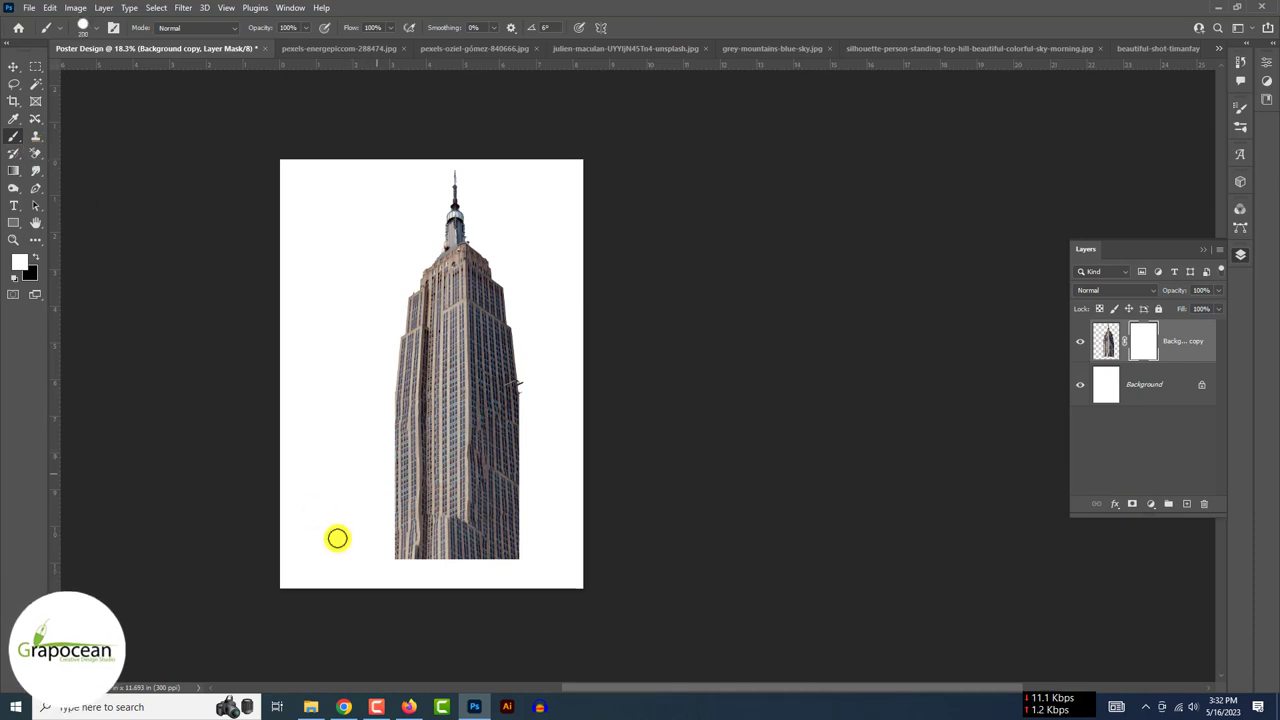
{"action": "key", "text": "ctrl+z"}
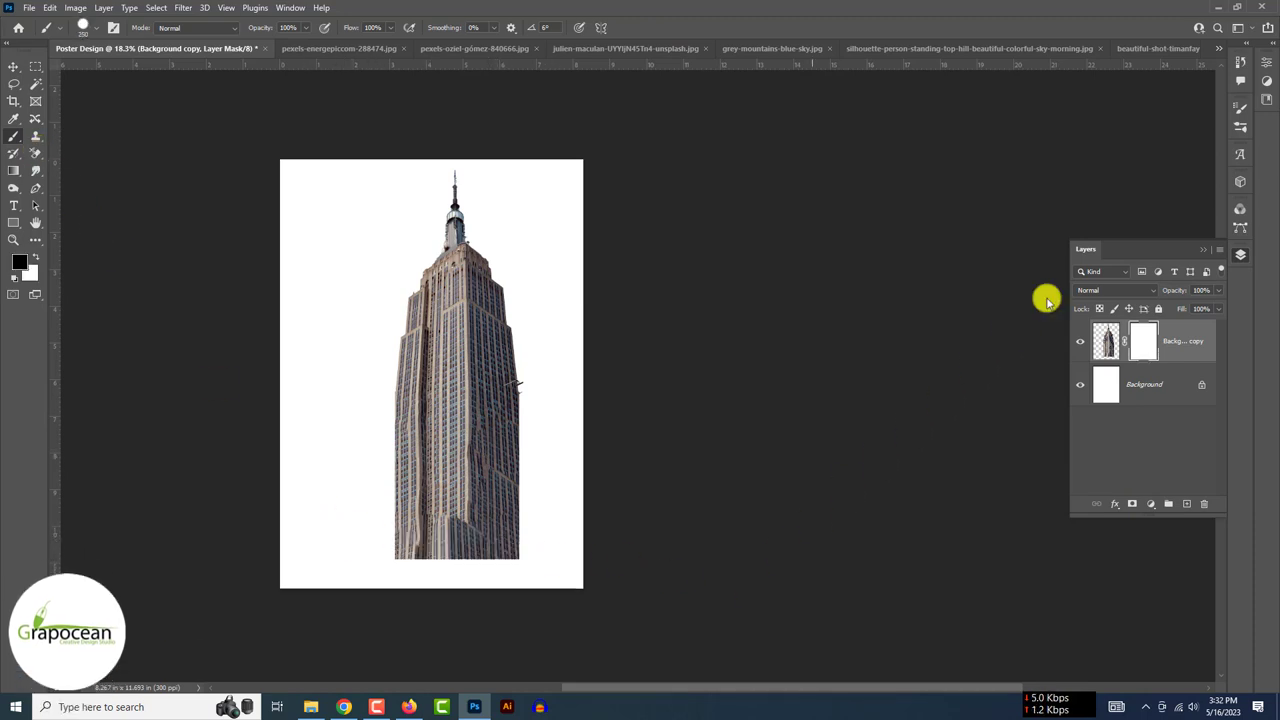
{"action": "left_click", "coordinate": [1240, 108]}
{"action": "key", "text": "ctrl+shift+z"}
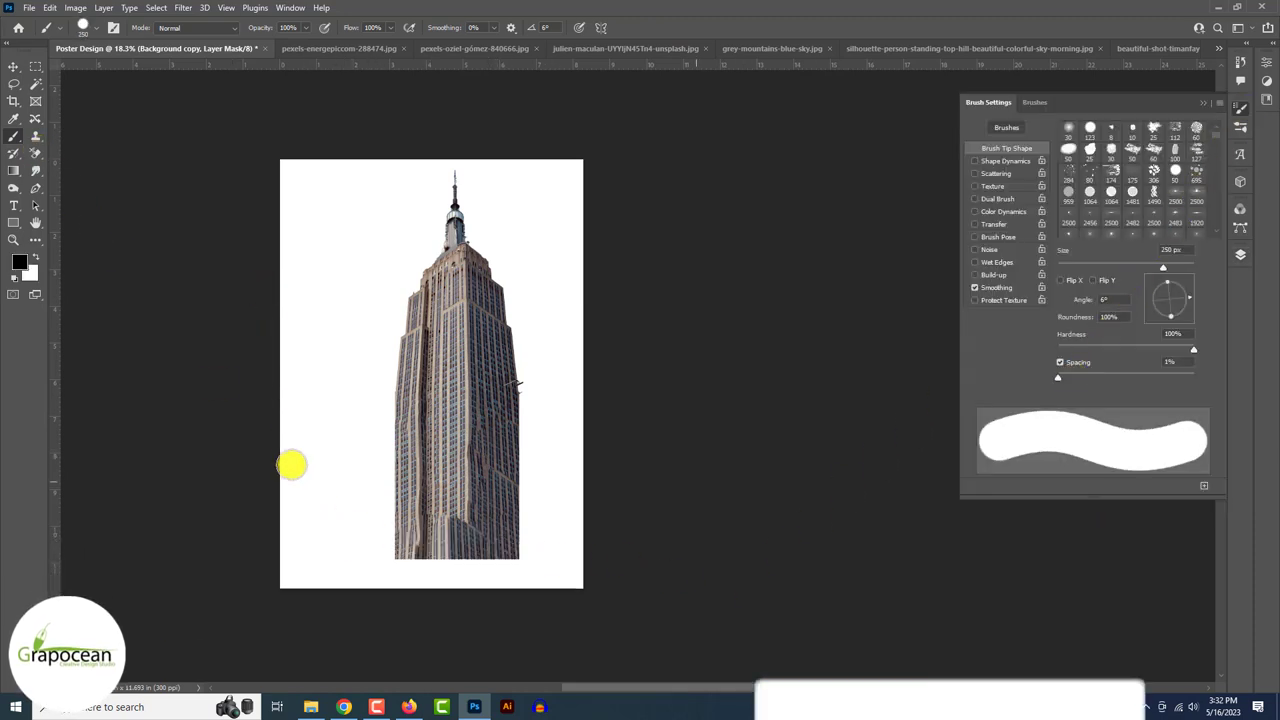
{"action": "left_click", "coordinate": [1177, 112]}
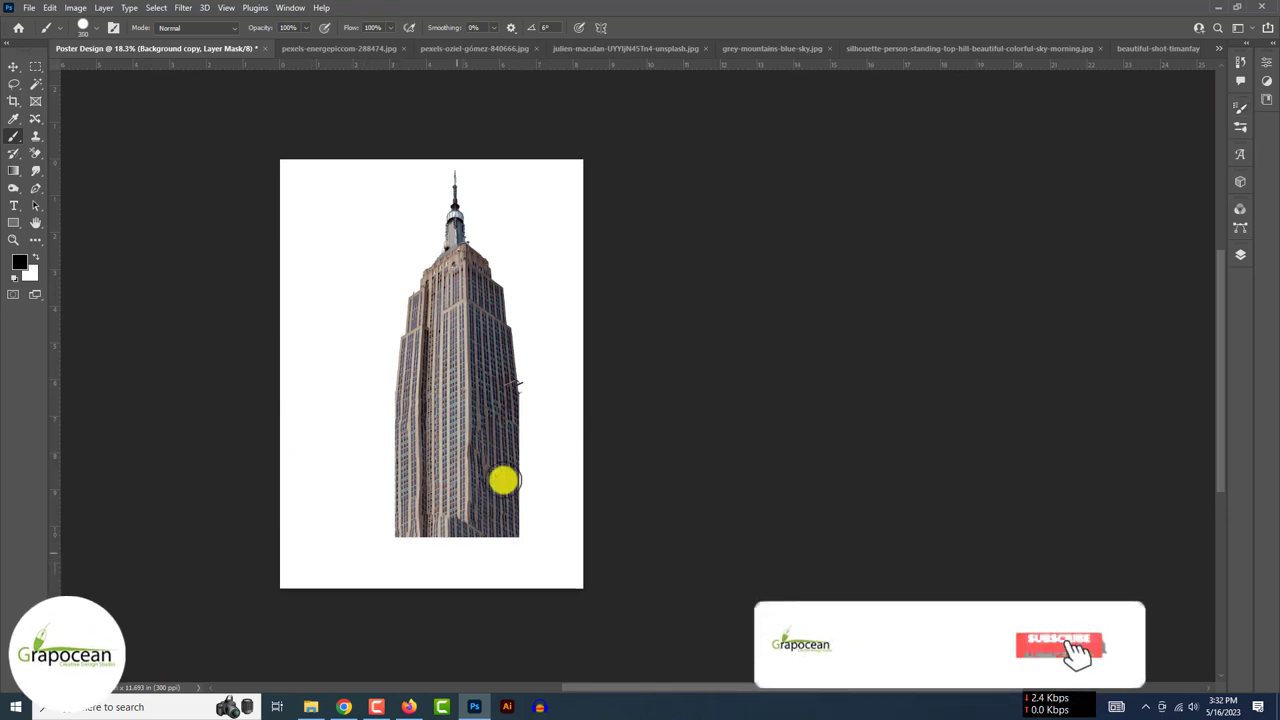
{"action": "left_click_drag", "start_coordinate": [337, 571], "coordinate": [891, 606]}
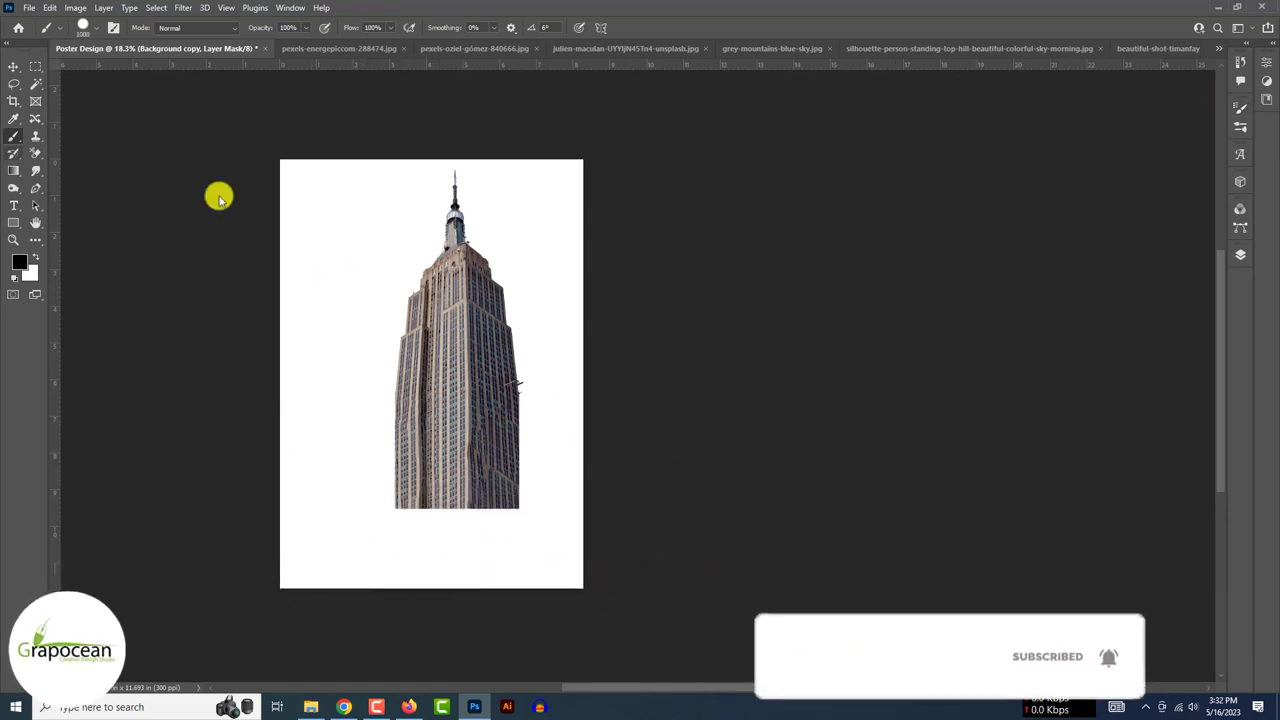
{"action": "left_click", "coordinate": [14, 68]}
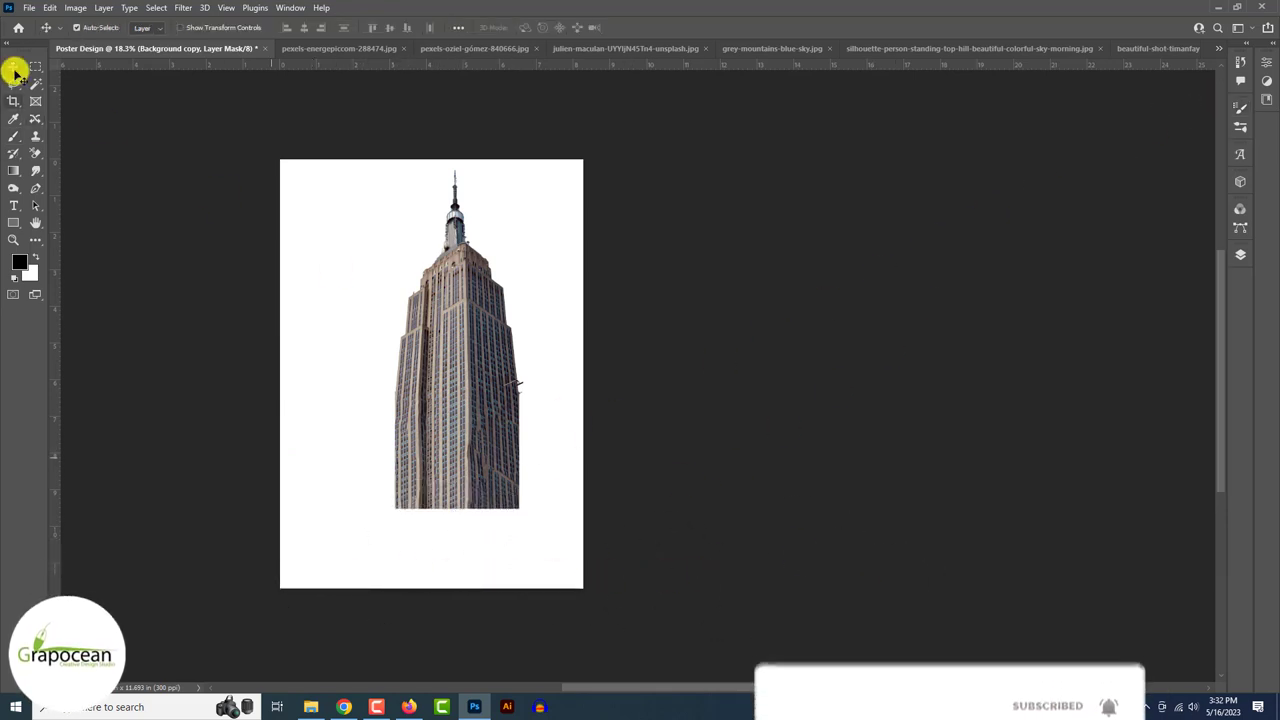
Step: Drag the grey-mountains photo into Poster Design and place its layer below the building
{"action": "left_click", "coordinate": [337, 48]}
{"action": "left_click", "coordinate": [440, 48]}
{"action": "left_click", "coordinate": [575, 49]}
{"action": "left_click", "coordinate": [697, 48]}
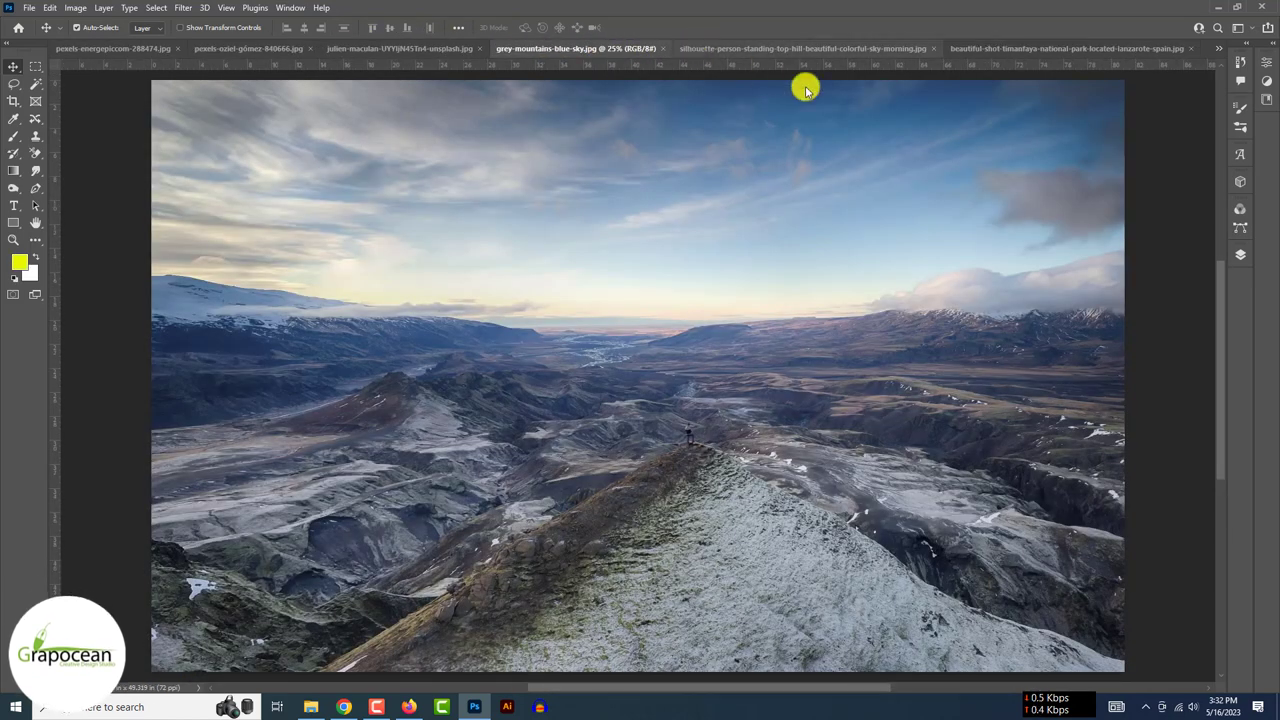
{"action": "left_click", "coordinate": [1240, 255]}
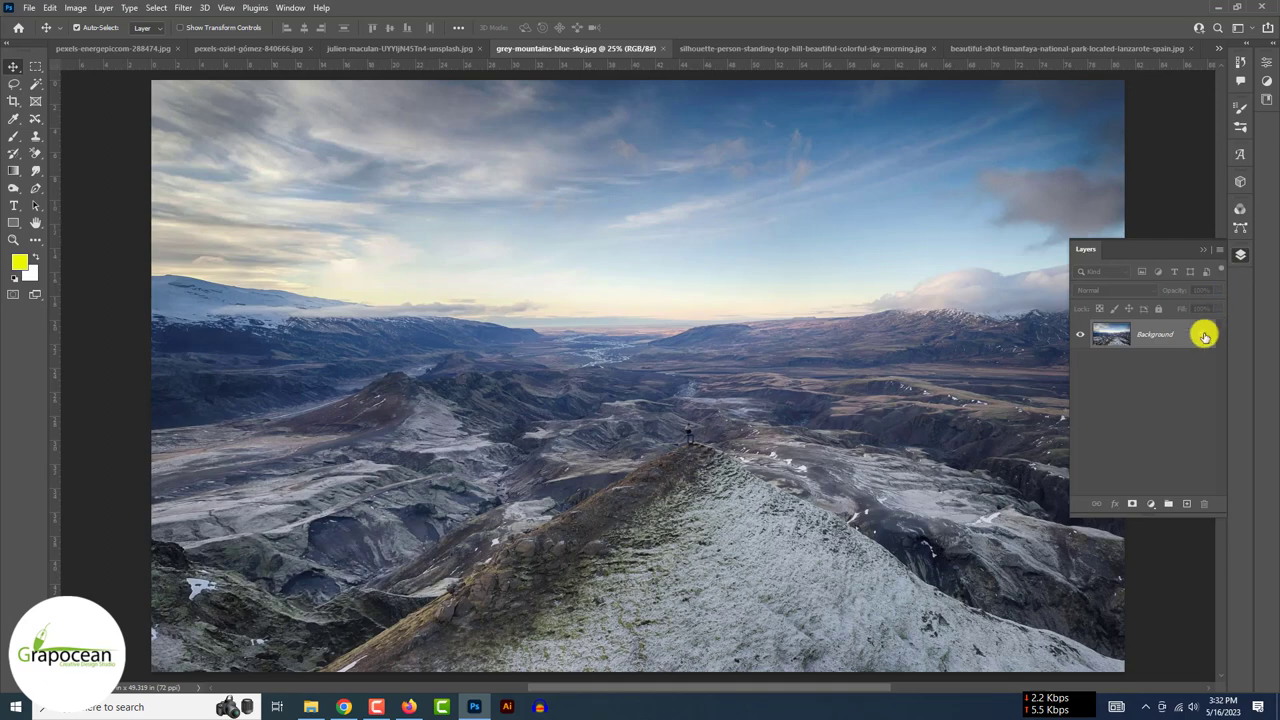
{"action": "left_click", "coordinate": [1218, 48]}
{"action": "left_click", "coordinate": [1116, 58]}
{"action": "left_click_drag", "start_coordinate": [1116, 58], "coordinate": [640, 350]}
{"action": "left_click_drag", "start_coordinate": [1146, 341], "coordinate": [1143, 391]}
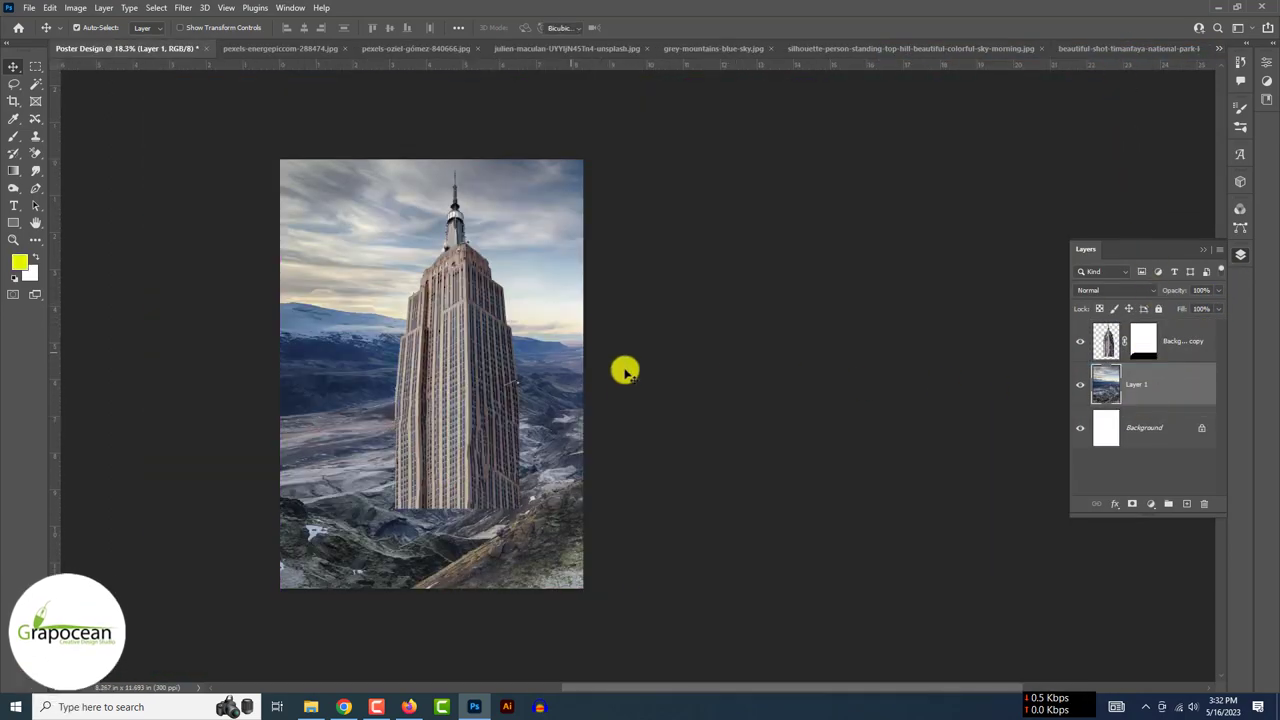
Step: Scale the mountain layer over the poster's top and start Select and Mask on it
{"action": "key", "text": "ctrl+t"}
{"action": "mouse_move", "coordinate": [546, 361]}
{"action": "left_mouse_down"}
{"action": "mouse_move", "coordinate": [350, 345]}
{"action": "mouse_move", "coordinate": [386, 364]}
{"action": "left_mouse_up"}
{"action": "left_click_drag", "start_coordinate": [831, 594], "coordinate": [509, 386]}
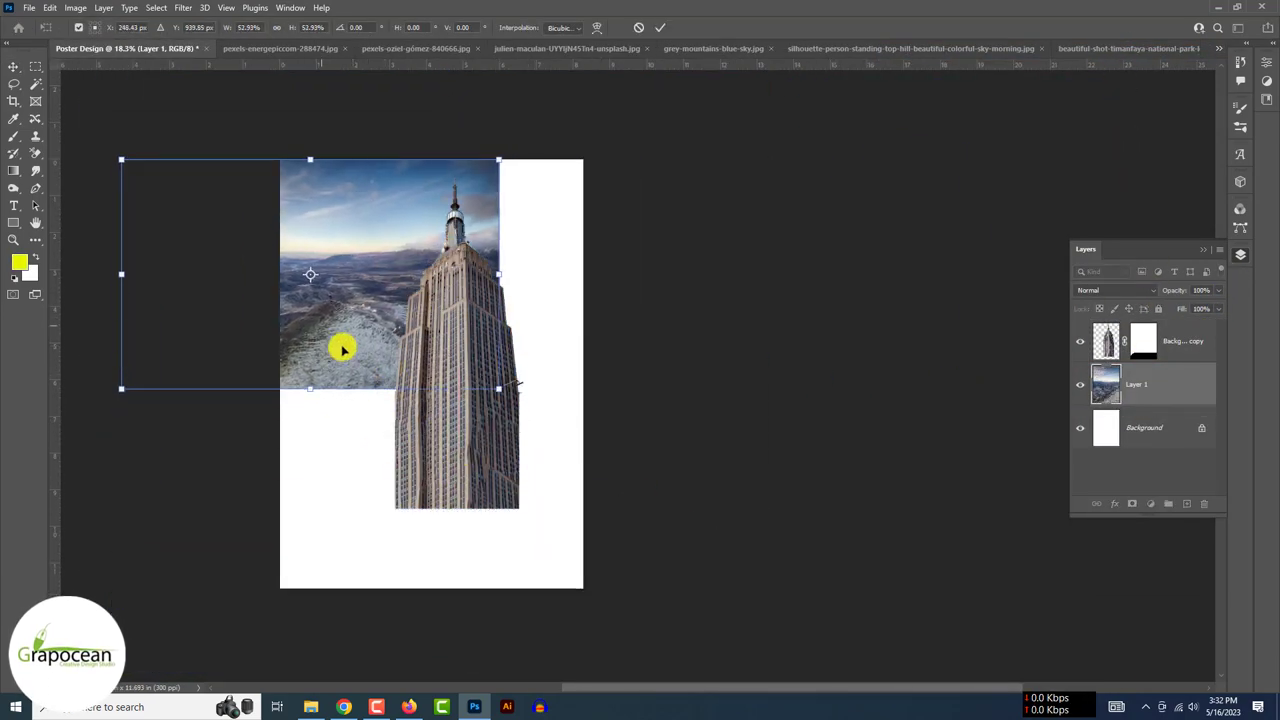
{"action": "left_click_drag", "start_coordinate": [343, 346], "coordinate": [465, 328]}
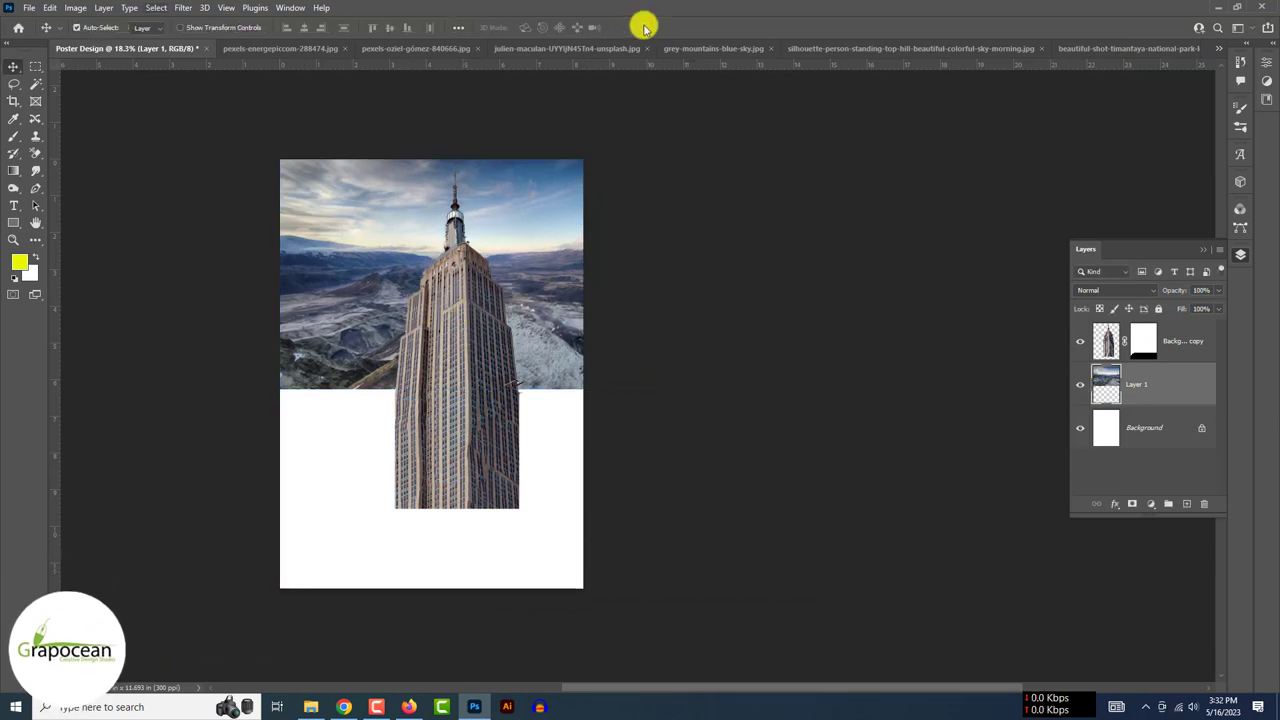
{"action": "left_click", "coordinate": [188, 8]}
{"action": "left_click", "coordinate": [214, 196]}
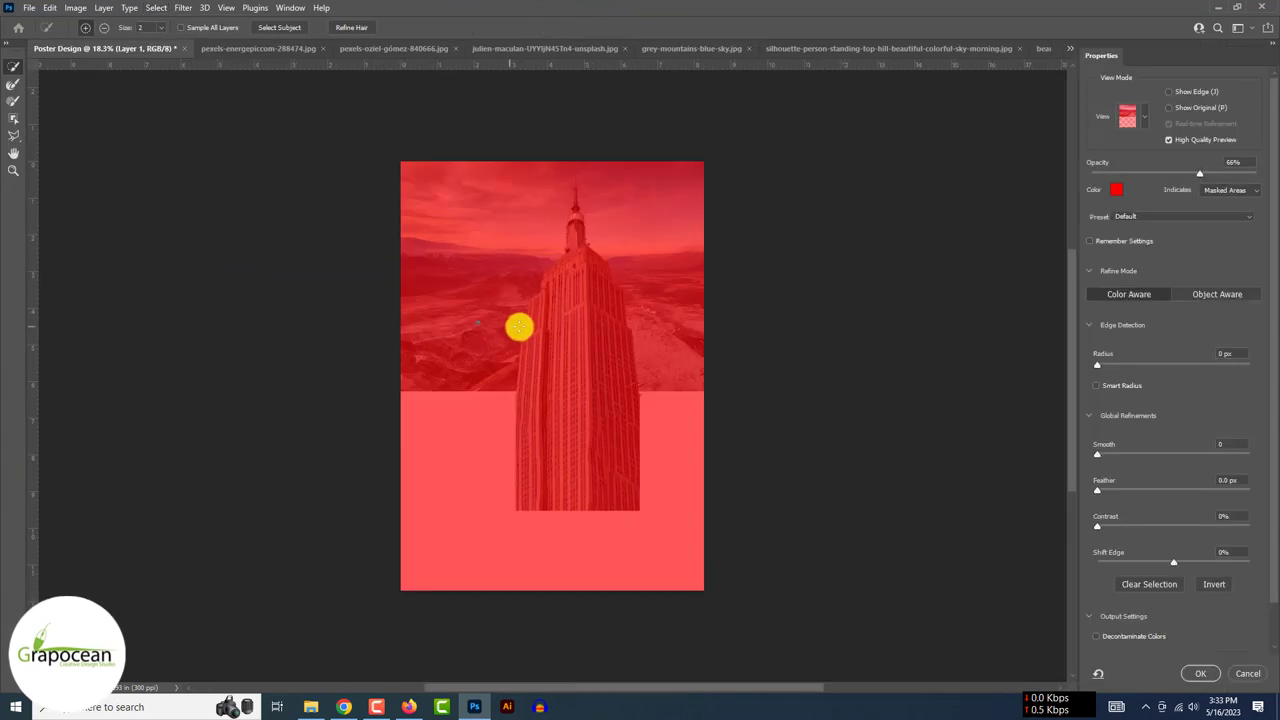
Step: Brush the mountain layer's mask down to a sky band and output a new masked layer
{"action": "mouse_move", "coordinate": [450, 332]}
{"action": "left_mouse_down"}
{"action": "mouse_move", "coordinate": [560, 346]}
{"action": "mouse_move", "coordinate": [674, 294]}
{"action": "mouse_move", "coordinate": [502, 283]}
{"action": "left_mouse_up"}
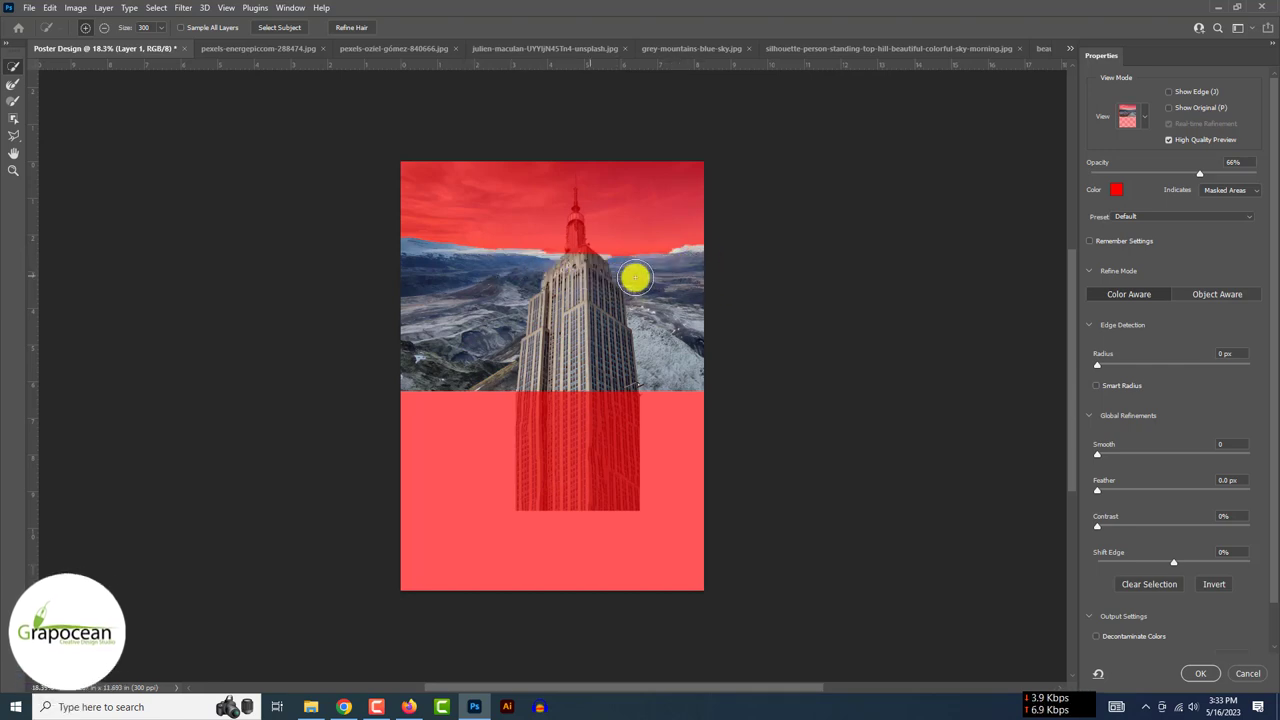
{"action": "left_click_drag", "start_coordinate": [508, 268], "coordinate": [698, 268]}
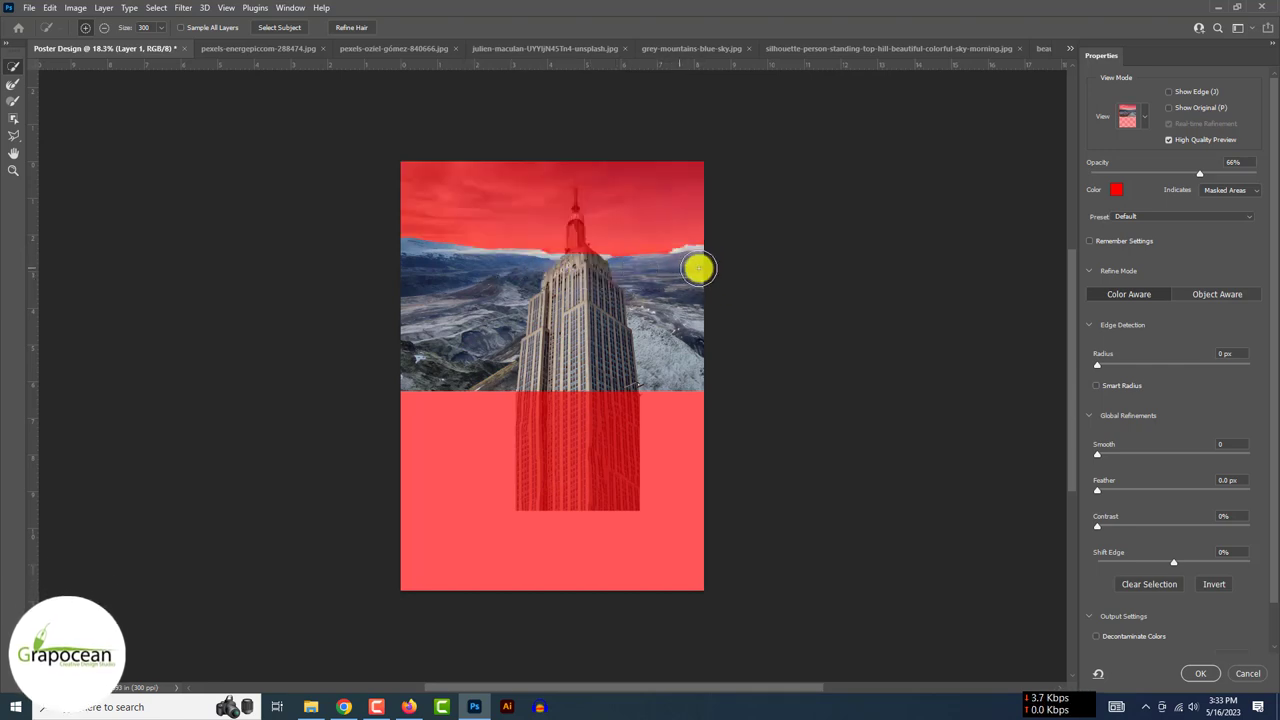
{"action": "scroll", "coordinate": [690, 267], "scroll_direction": "up", "scroll_amount": 5}
{"action": "left_click", "coordinate": [600, 286]}
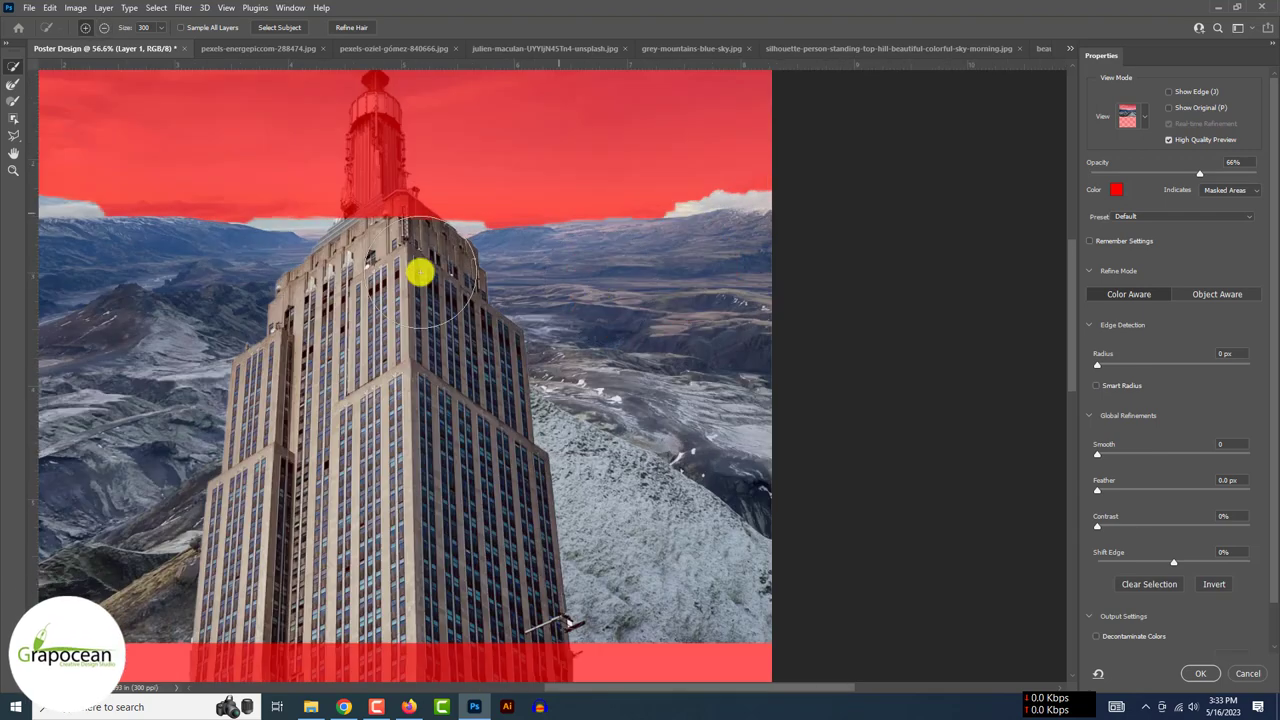
{"action": "mouse_move", "coordinate": [250, 262]}
{"action": "left_mouse_down"}
{"action": "mouse_move", "coordinate": [129, 267]}
{"action": "mouse_move", "coordinate": [215, 268]}
{"action": "left_mouse_up"}
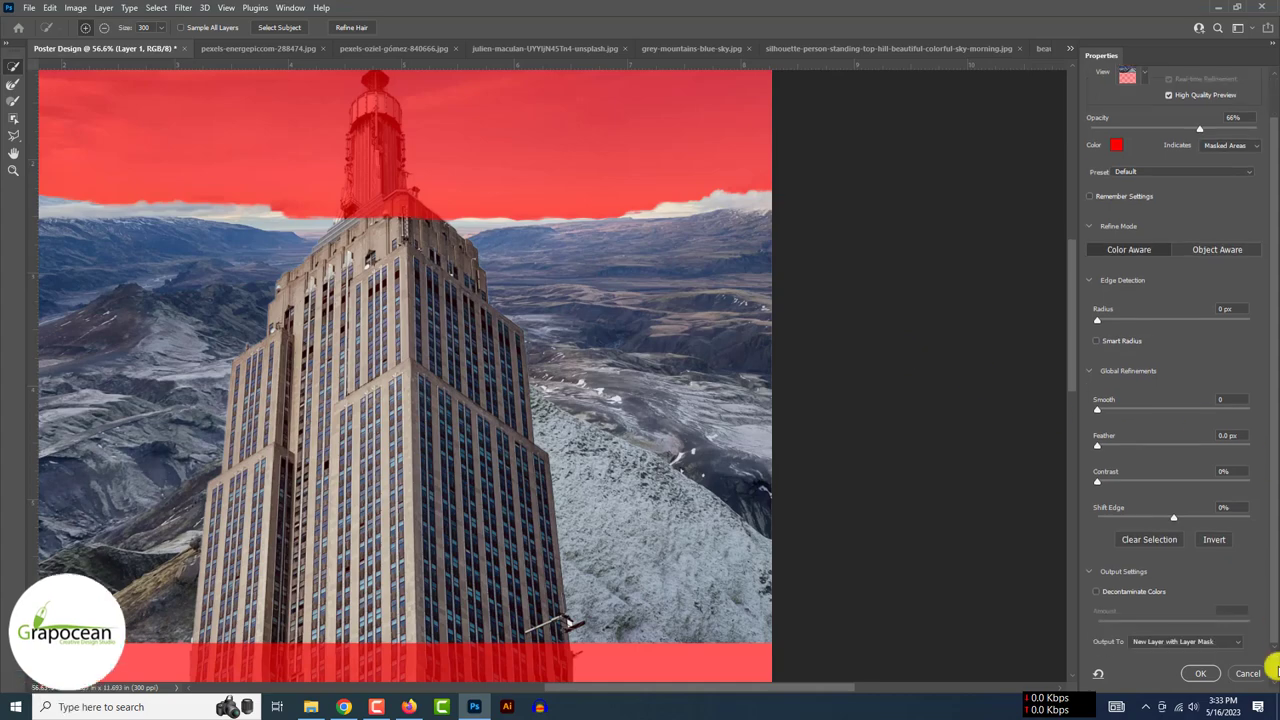
{"action": "left_click", "coordinate": [1200, 673]}
{"action": "scroll", "coordinate": [1210, 676], "scroll_direction": "down", "scroll_amount": 5}
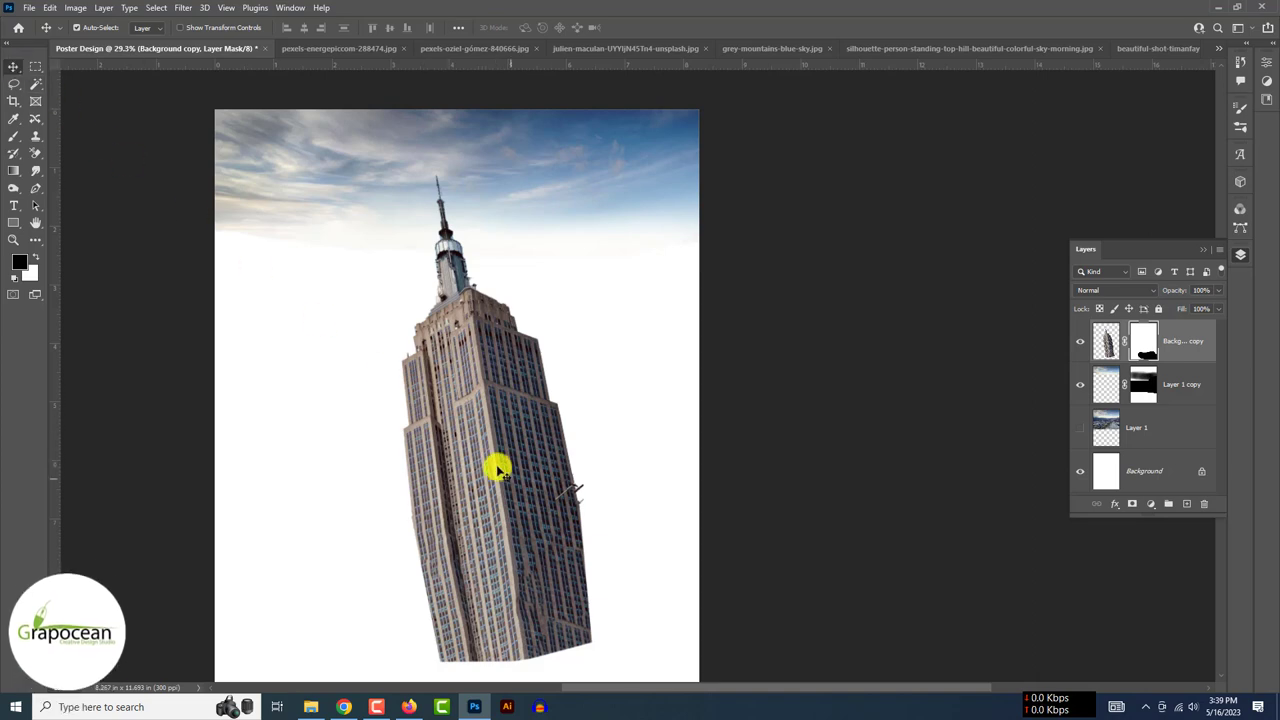
Step: Find the Timanfaya landscape photo, unlock its background layer, and return to Poster Design
{"action": "left_click", "coordinate": [452, 48]}
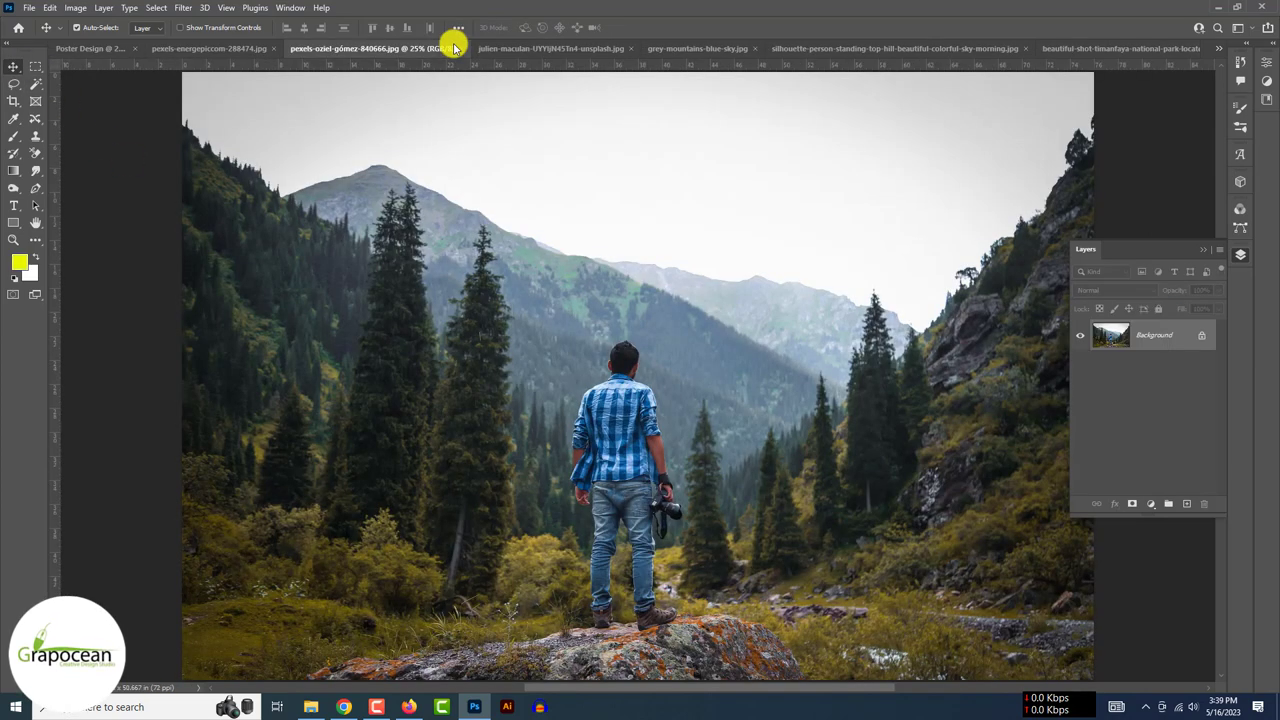
{"action": "left_click", "coordinate": [591, 48]}
{"action": "left_click", "coordinate": [694, 48]}
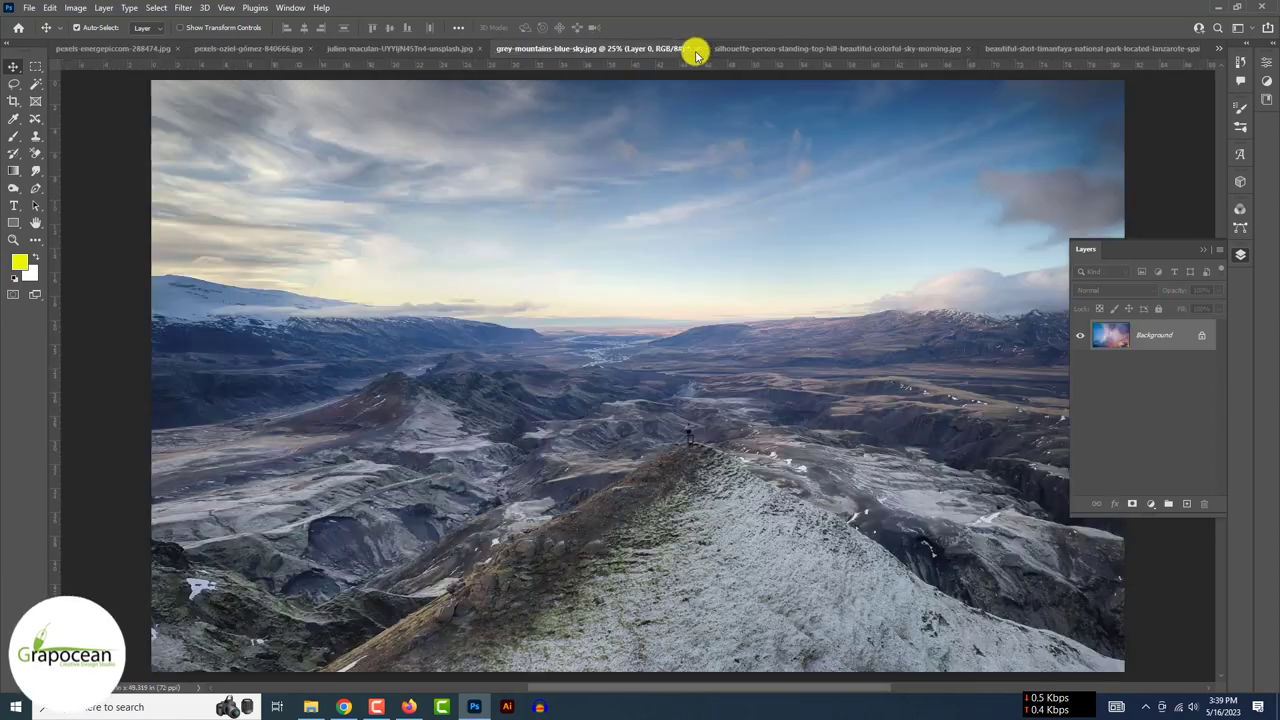
{"action": "left_click", "coordinate": [803, 48]}
{"action": "left_click", "coordinate": [986, 48]}
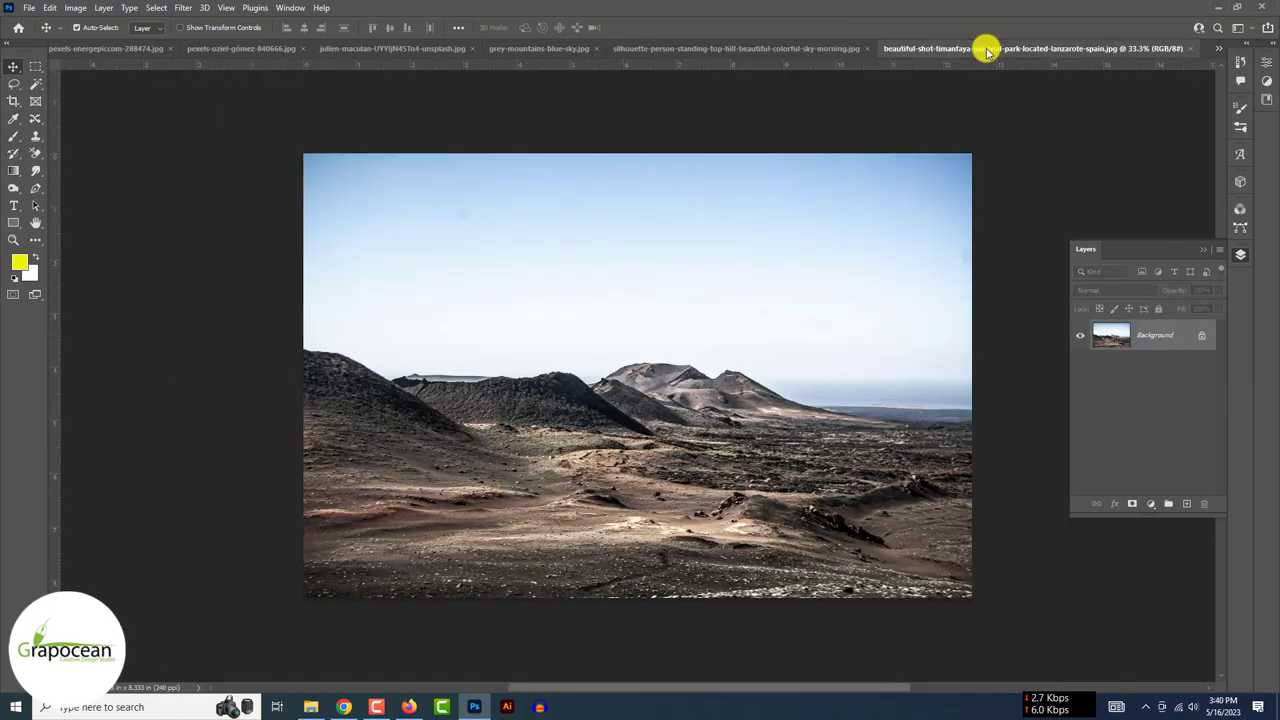
{"action": "left_click", "coordinate": [1202, 335]}
{"action": "left_click", "coordinate": [1217, 48]}
{"action": "left_click", "coordinate": [1050, 48]}
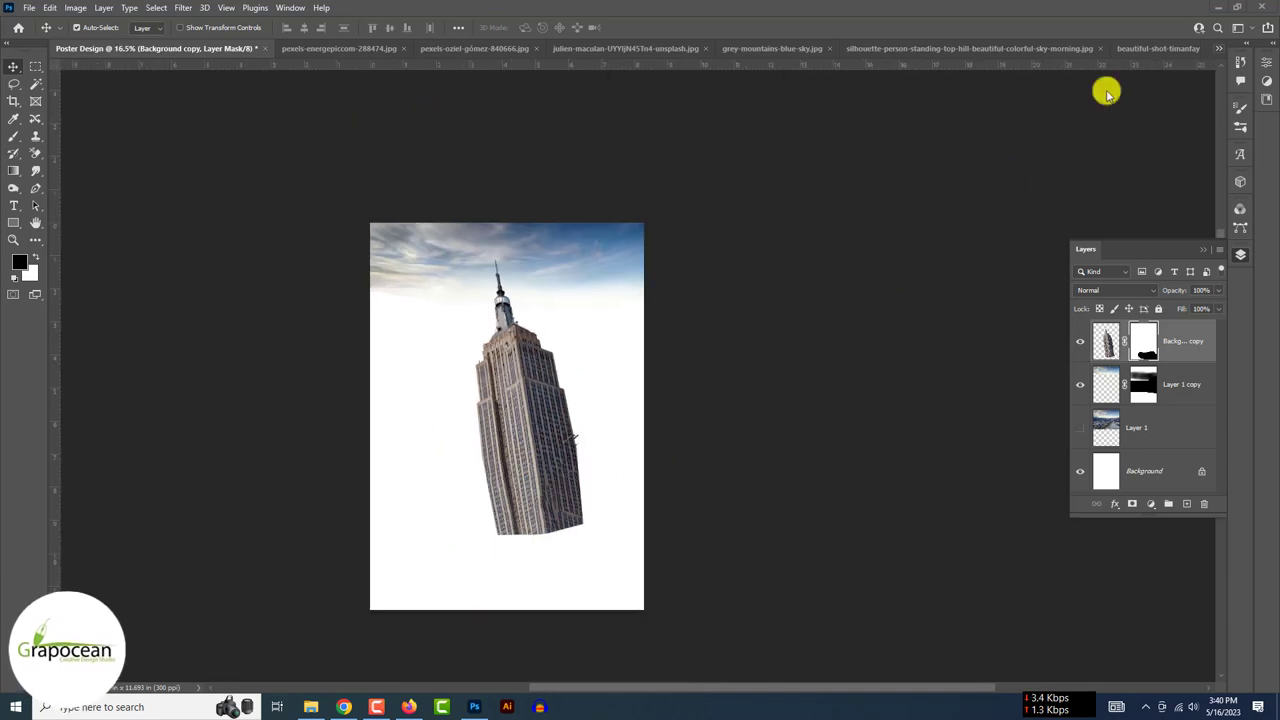
{"action": "left_click", "coordinate": [1160, 48]}
{"action": "left_click", "coordinate": [1217, 48]}
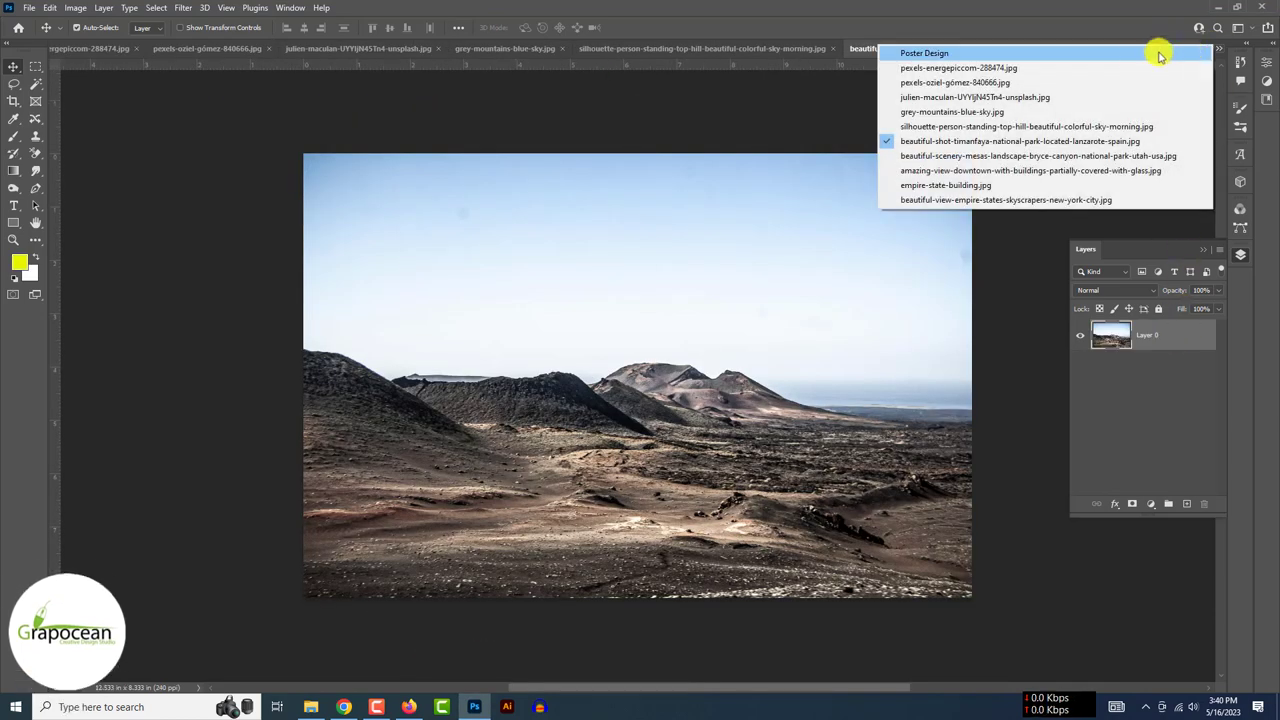
{"action": "left_click", "coordinate": [1157, 50]}
Step: Paste the Timanfaya landscape into the poster and move it to the bottom
{"action": "key", "text": "ctrl+v"}
{"action": "mouse_move", "coordinate": [674, 371]}
{"action": "left_mouse_down"}
{"action": "mouse_move", "coordinate": [534, 571]}
{"action": "mouse_move", "coordinate": [437, 571]}
{"action": "left_mouse_up"}
{"action": "key", "text": "ctrl+plus"}
{"action": "left_click", "coordinate": [158, 8]}
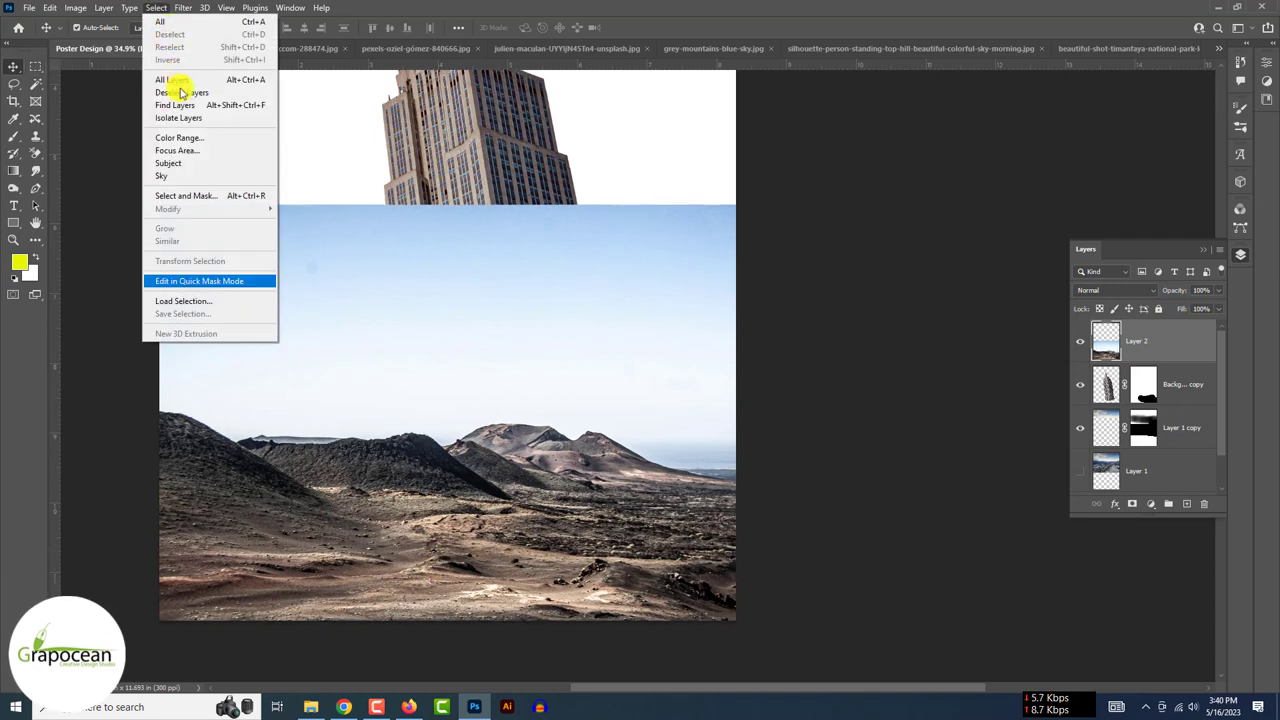
{"action": "left_click", "coordinate": [203, 196]}
{"action": "left_click", "coordinate": [1242, 670]}
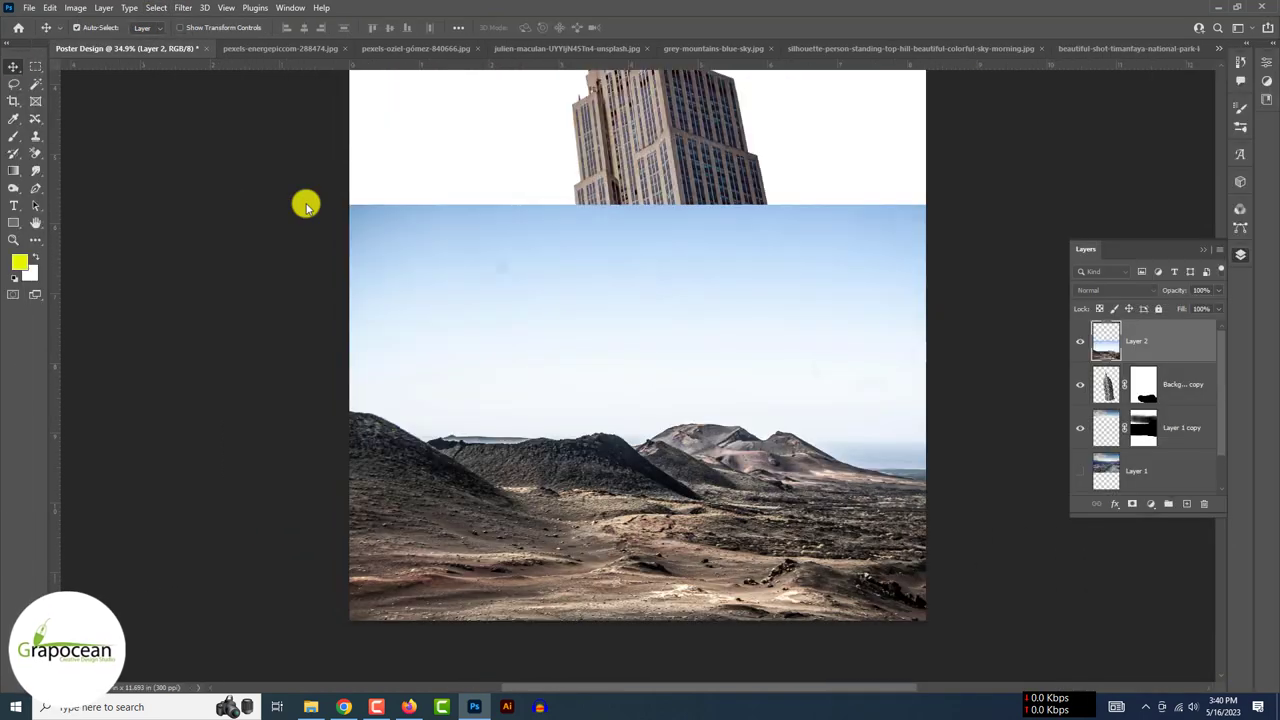
Step: Scale the landscape lower and narrower, then mask its sky with an inverted Select and Mask selection
{"action": "key", "text": "ctrl+t"}
{"action": "left_click_drag", "start_coordinate": [1031, 437], "coordinate": [926, 440]}
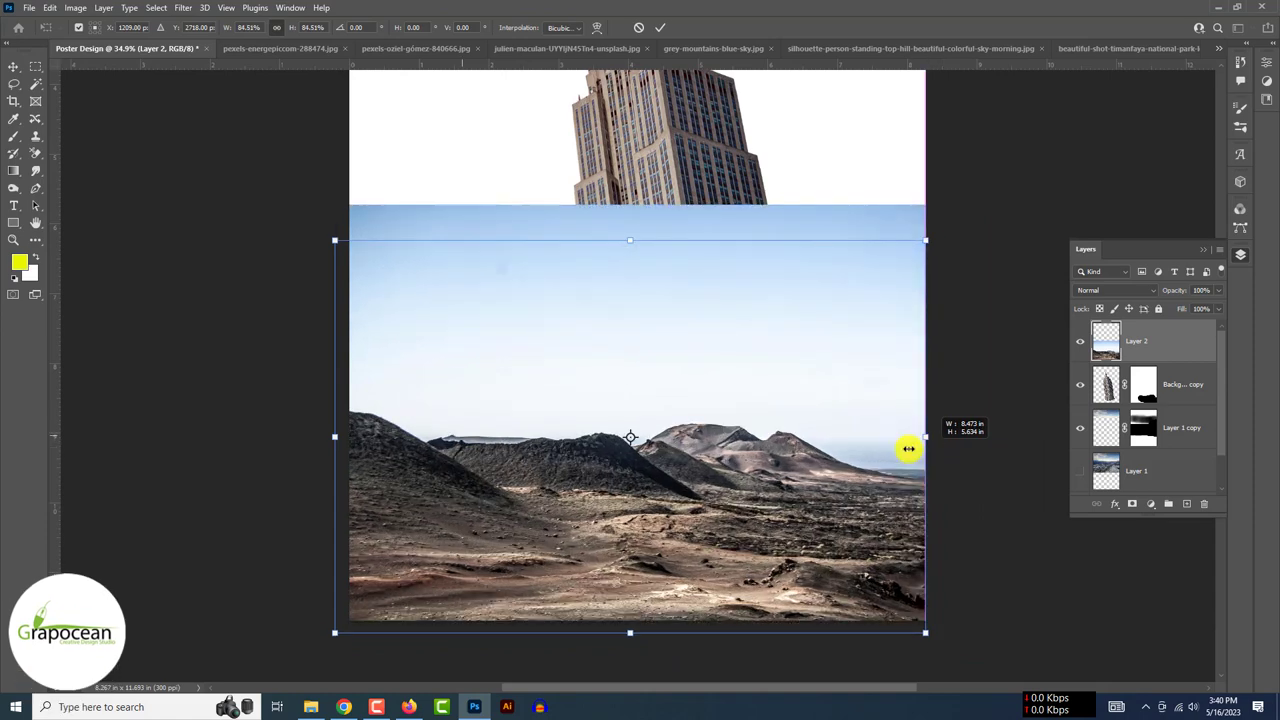
{"action": "left_click_drag", "start_coordinate": [344, 443], "coordinate": [349, 444]}
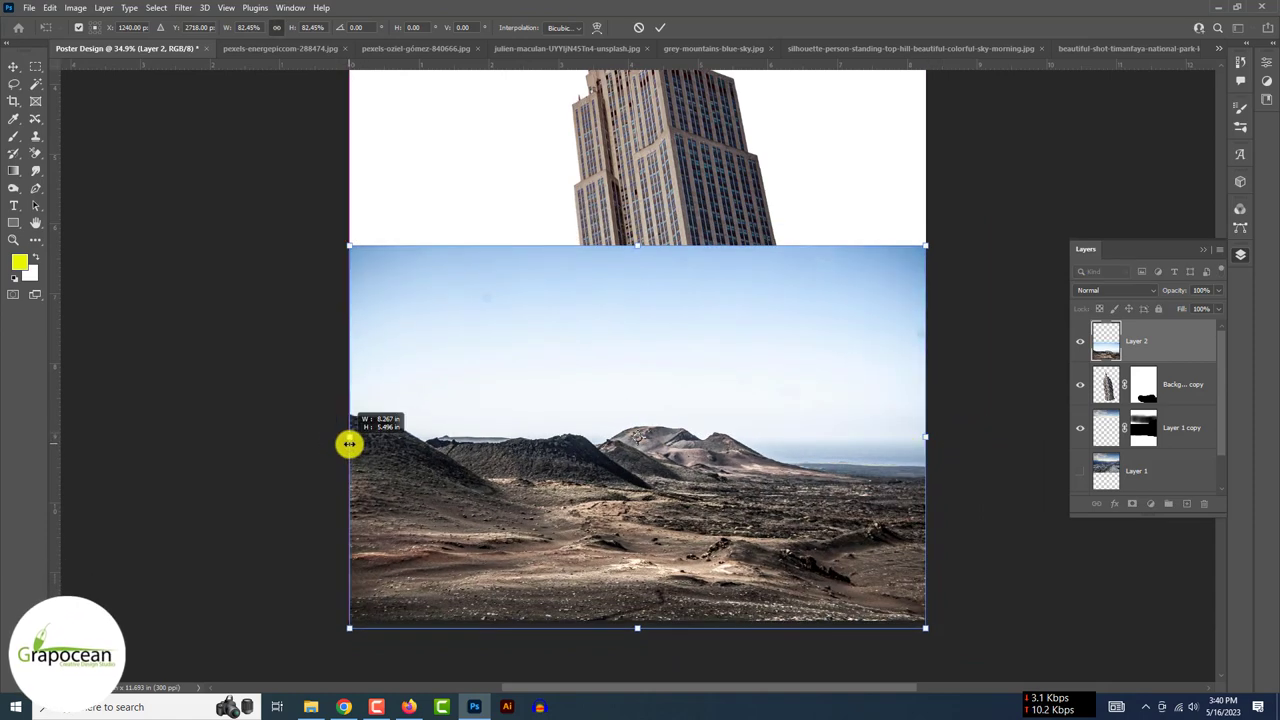
{"action": "left_click", "coordinate": [660, 27]}
{"action": "left_click", "coordinate": [156, 7]}
{"action": "left_click", "coordinate": [205, 198]}
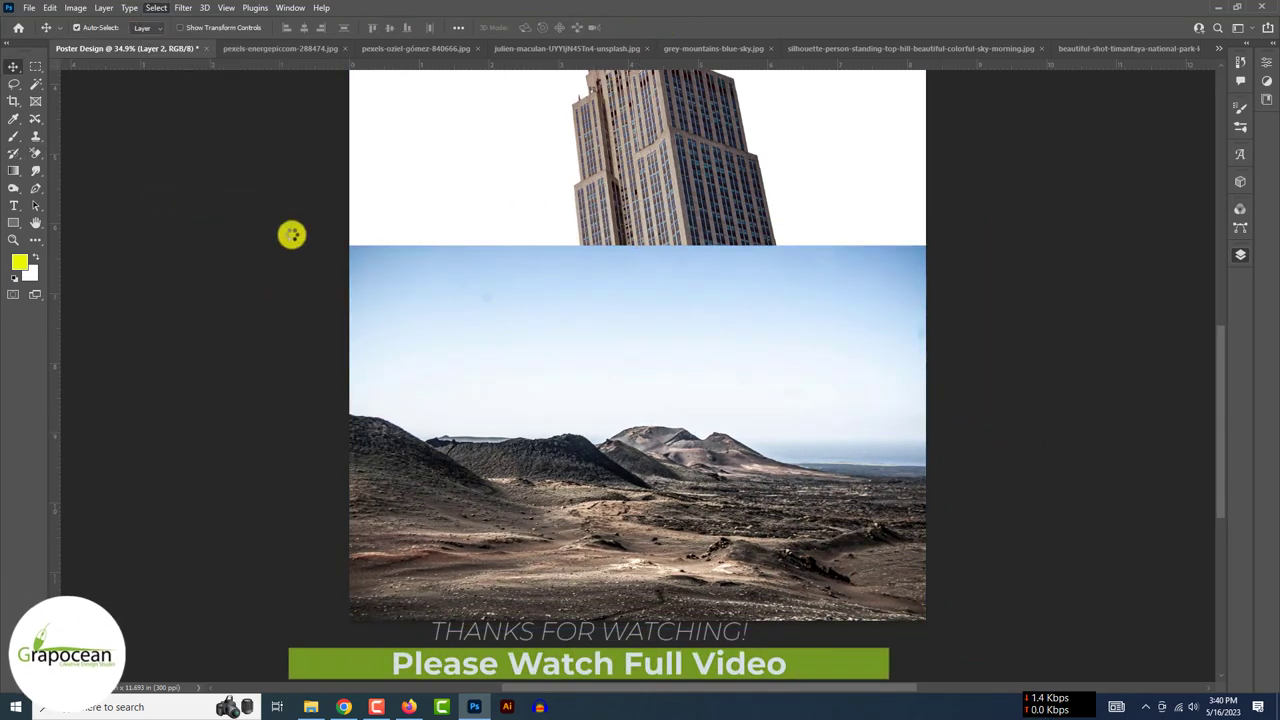
{"action": "left_click", "coordinate": [710, 313]}
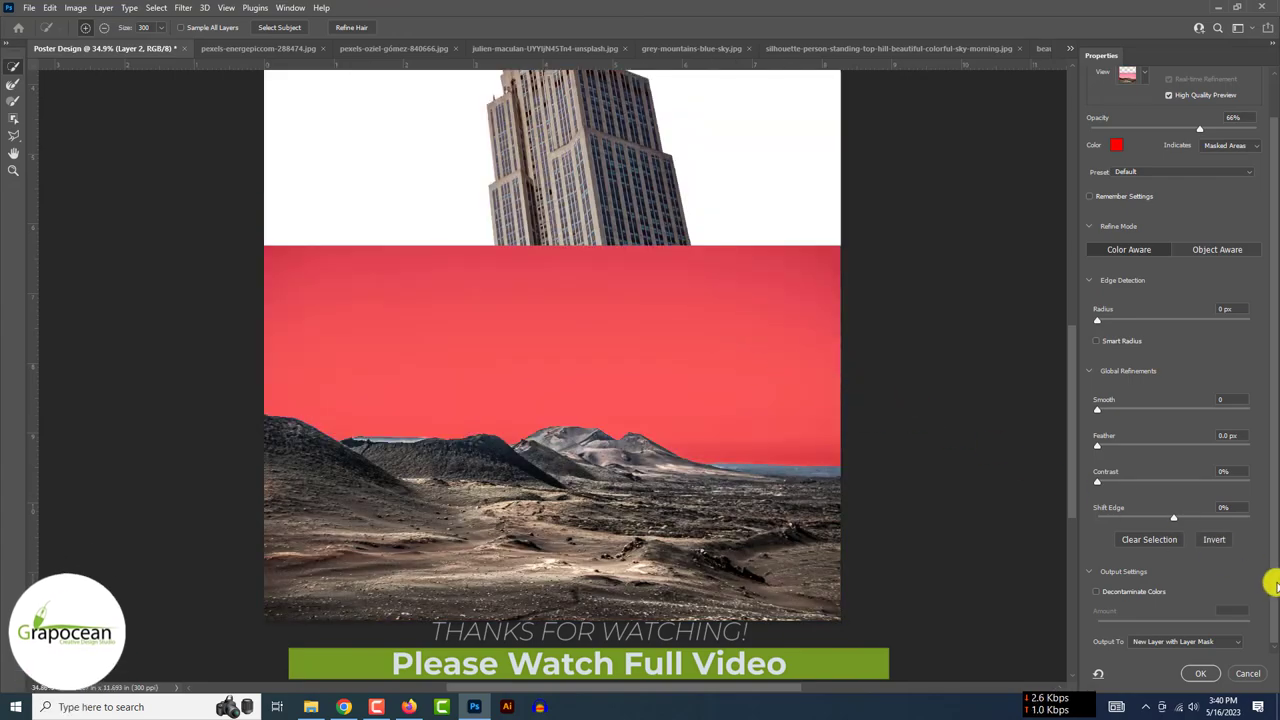
{"action": "left_click", "coordinate": [1216, 676]}
Step: Flip the rock piece horizontally, move it to the building's base and warp it into a mound
{"action": "left_click", "coordinate": [391, 417]}
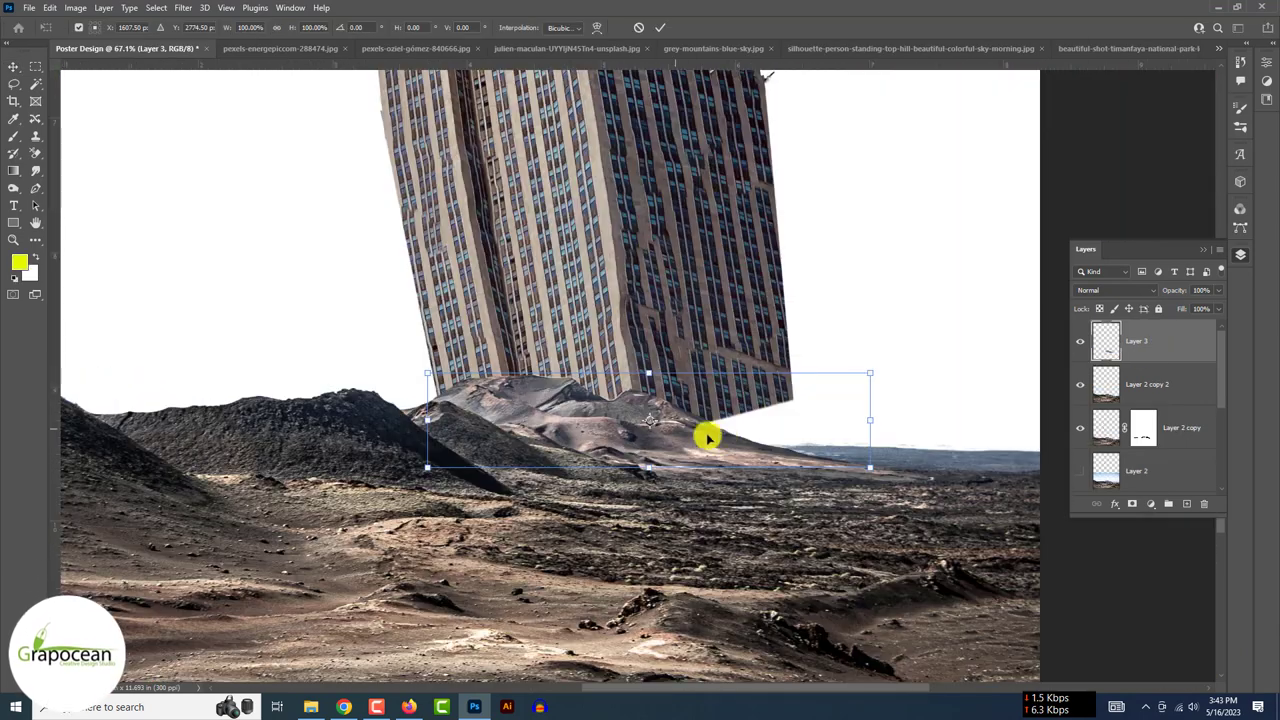
{"action": "right_click", "coordinate": [706, 434]}
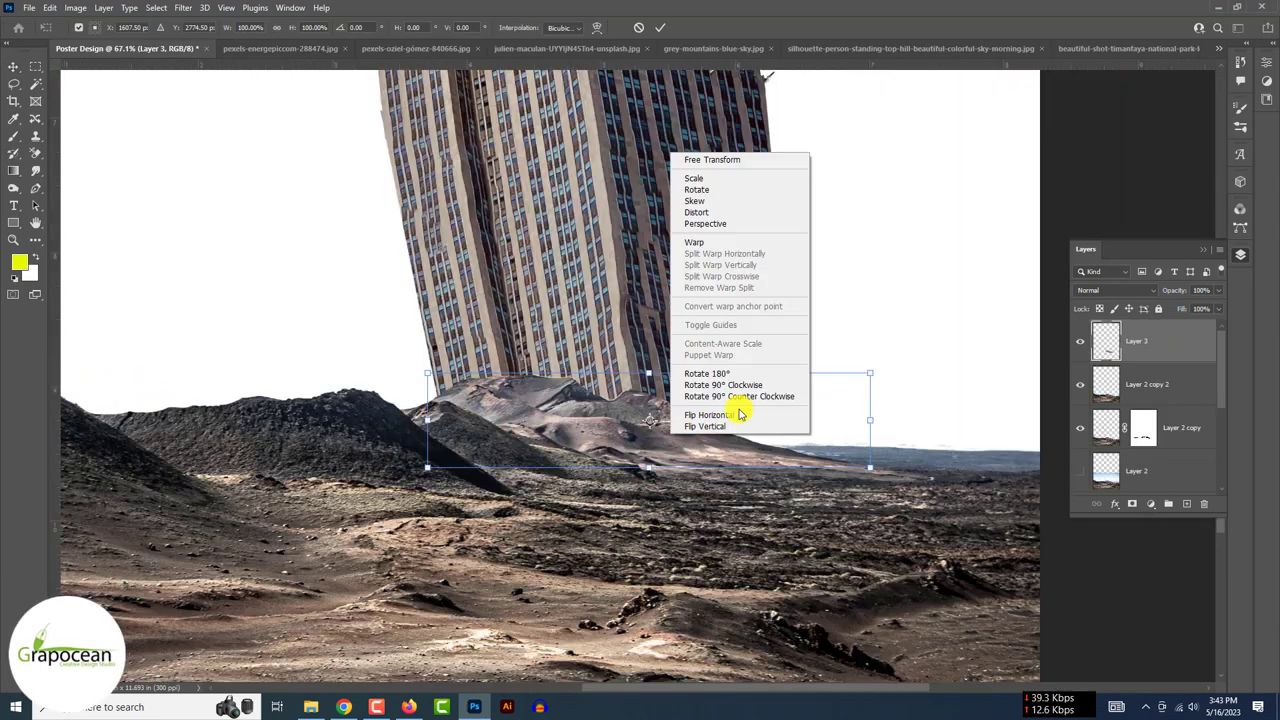
{"action": "left_click", "coordinate": [737, 411]}
{"action": "left_click_drag", "start_coordinate": [710, 427], "coordinate": [678, 407]}
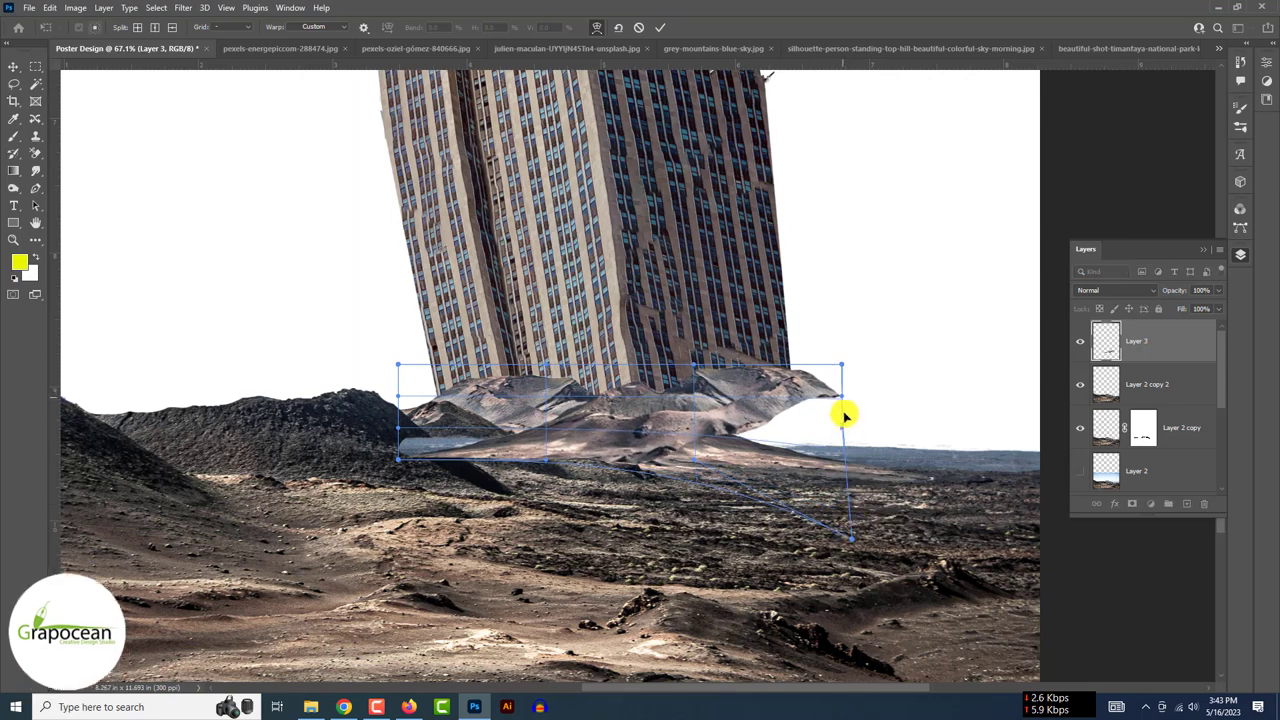
{"action": "mouse_move", "coordinate": [843, 415]}
{"action": "left_mouse_down"}
{"action": "mouse_move", "coordinate": [849, 514]}
{"action": "mouse_move", "coordinate": [843, 477]}
{"action": "left_mouse_up"}
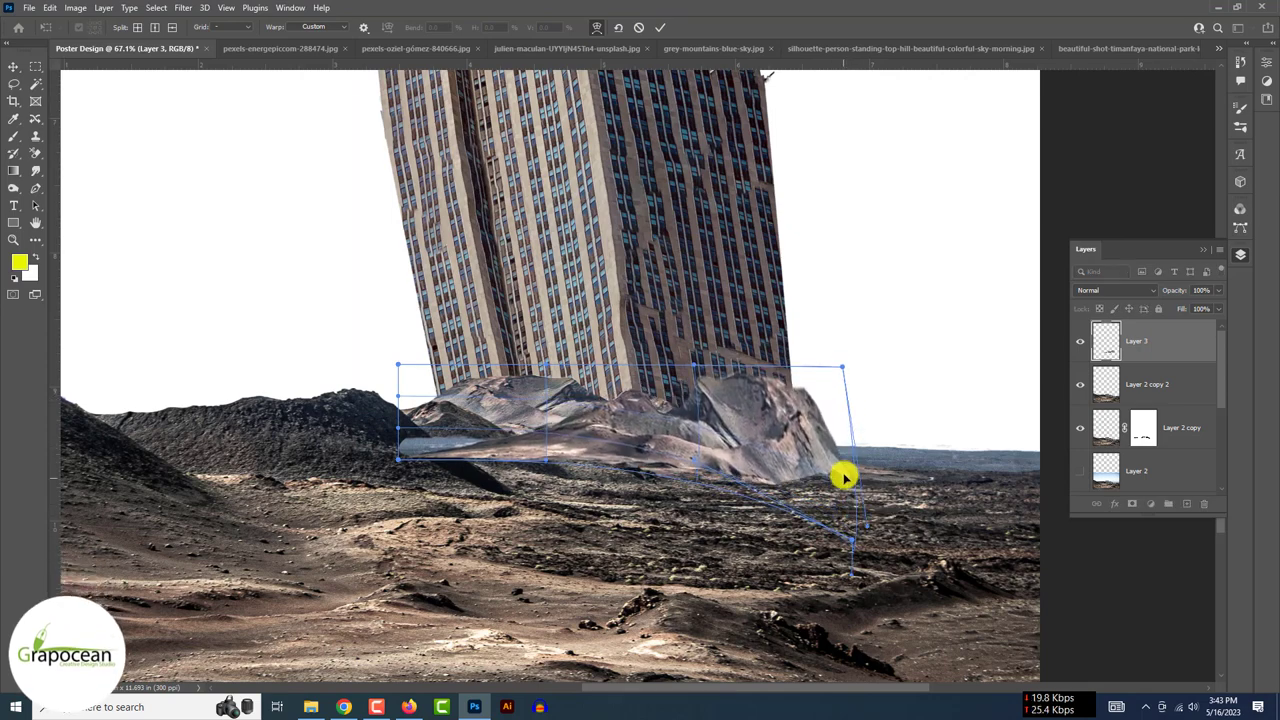
{"action": "mouse_move", "coordinate": [640, 440]}
{"action": "left_mouse_down"}
{"action": "mouse_move", "coordinate": [657, 517]}
{"action": "mouse_move", "coordinate": [771, 503]}
{"action": "mouse_move", "coordinate": [743, 493]}
{"action": "left_mouse_up"}
{"action": "left_click_drag", "start_coordinate": [871, 364], "coordinate": [866, 333]}
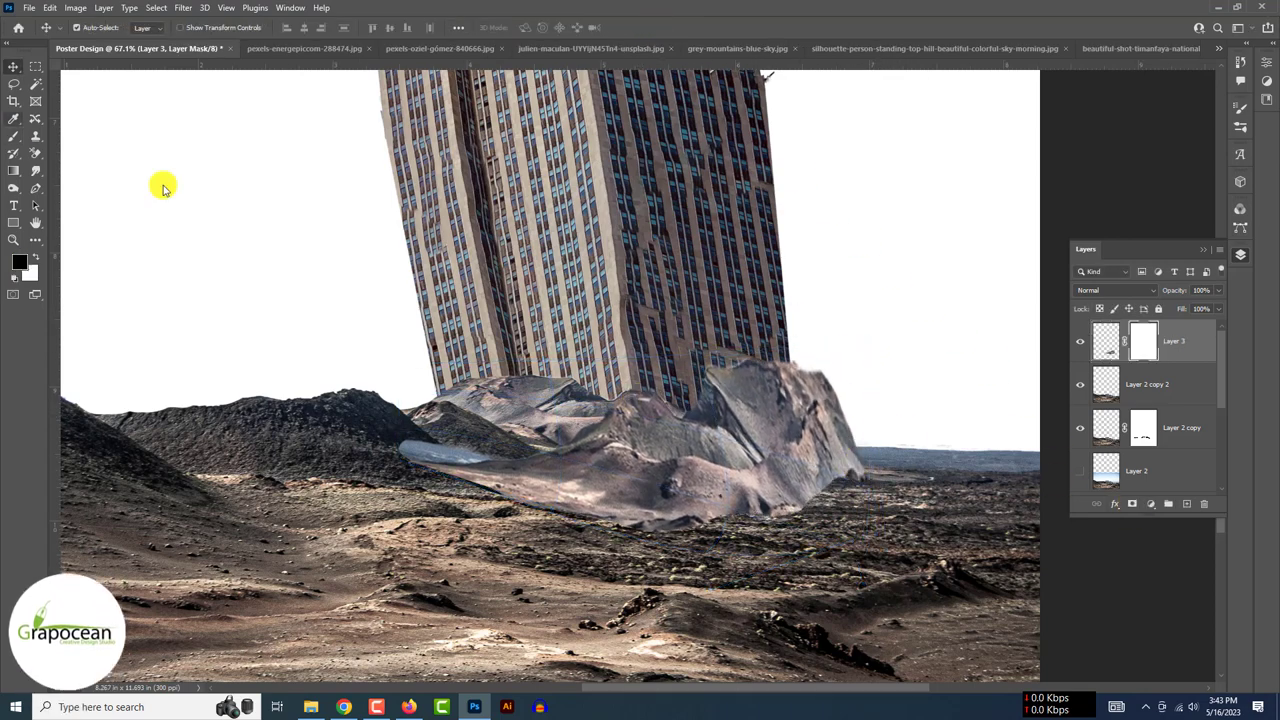
Step: Brush black on Layer 3's mask along the rubble's lower edge to blend it into the ground
{"action": "key", "text": "b"}
{"action": "scroll", "coordinate": [421, 473], "scroll_direction": "up", "scroll_amount": 3}
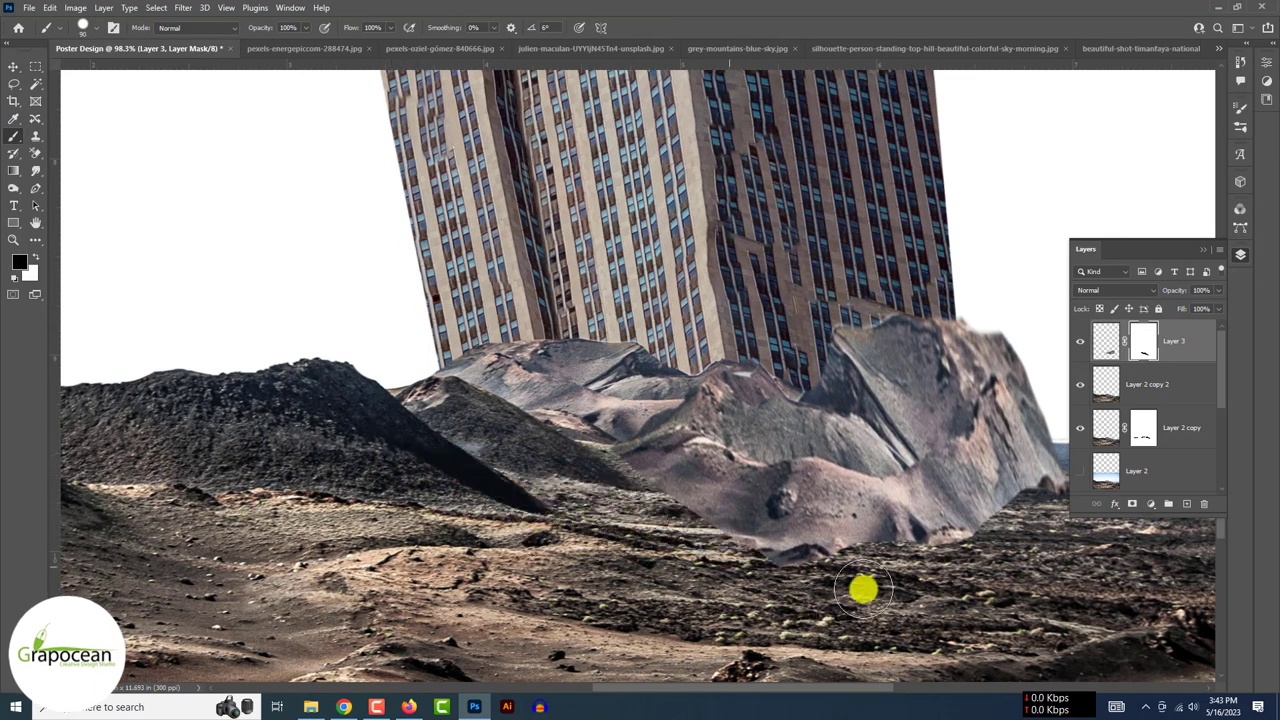
{"action": "left_click_drag", "start_coordinate": [714, 556], "coordinate": [545, 517]}
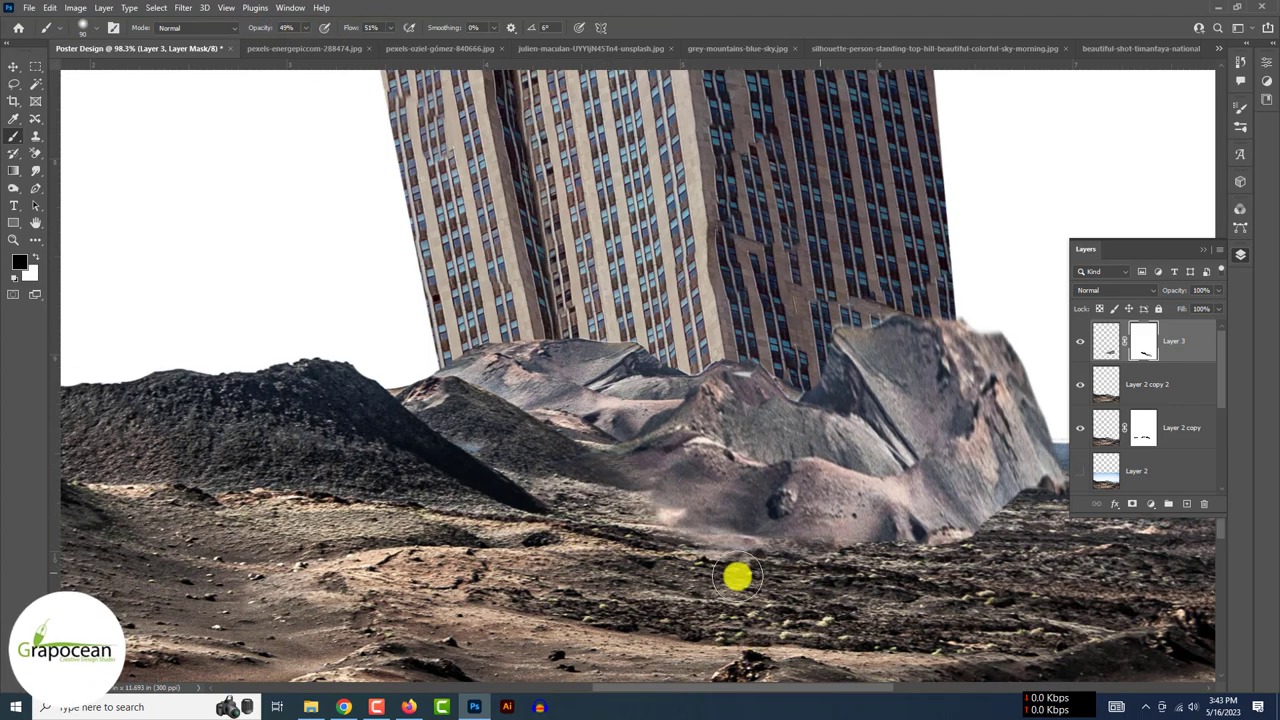
{"action": "left_click_drag", "start_coordinate": [737, 576], "coordinate": [620, 549]}
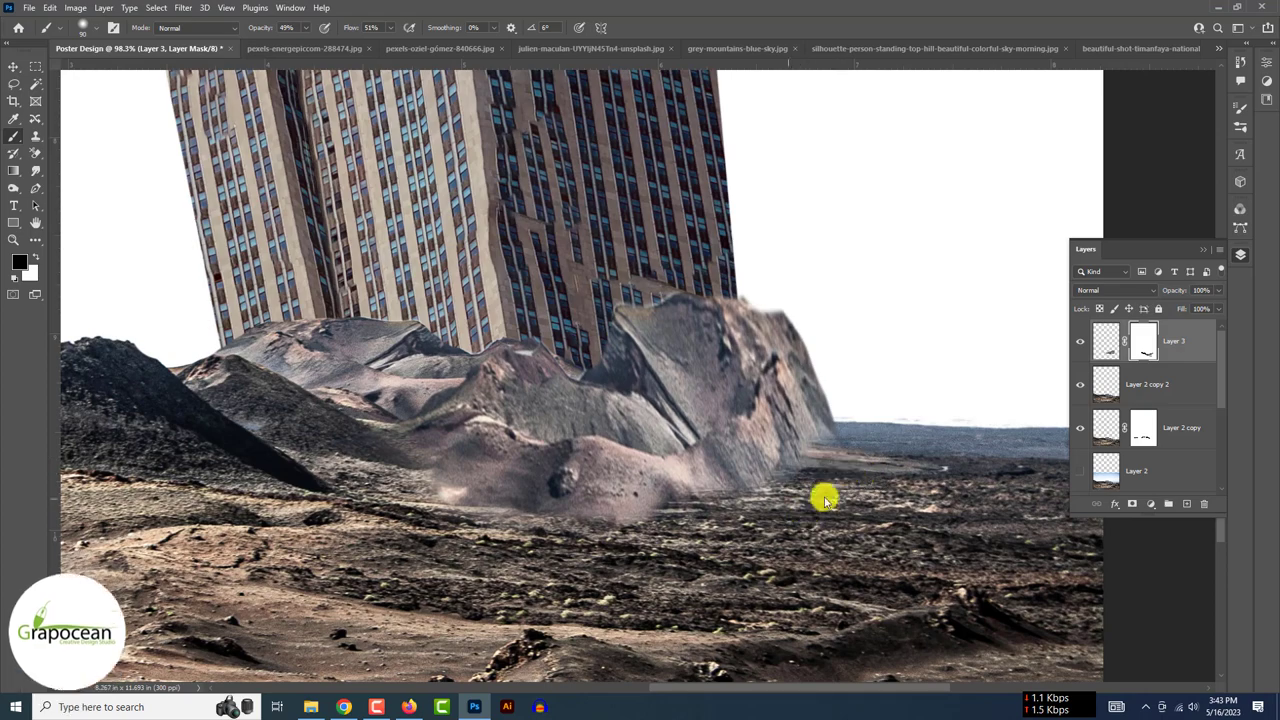
{"action": "scroll", "coordinate": [855, 452], "scroll_direction": "up", "scroll_amount": 3}
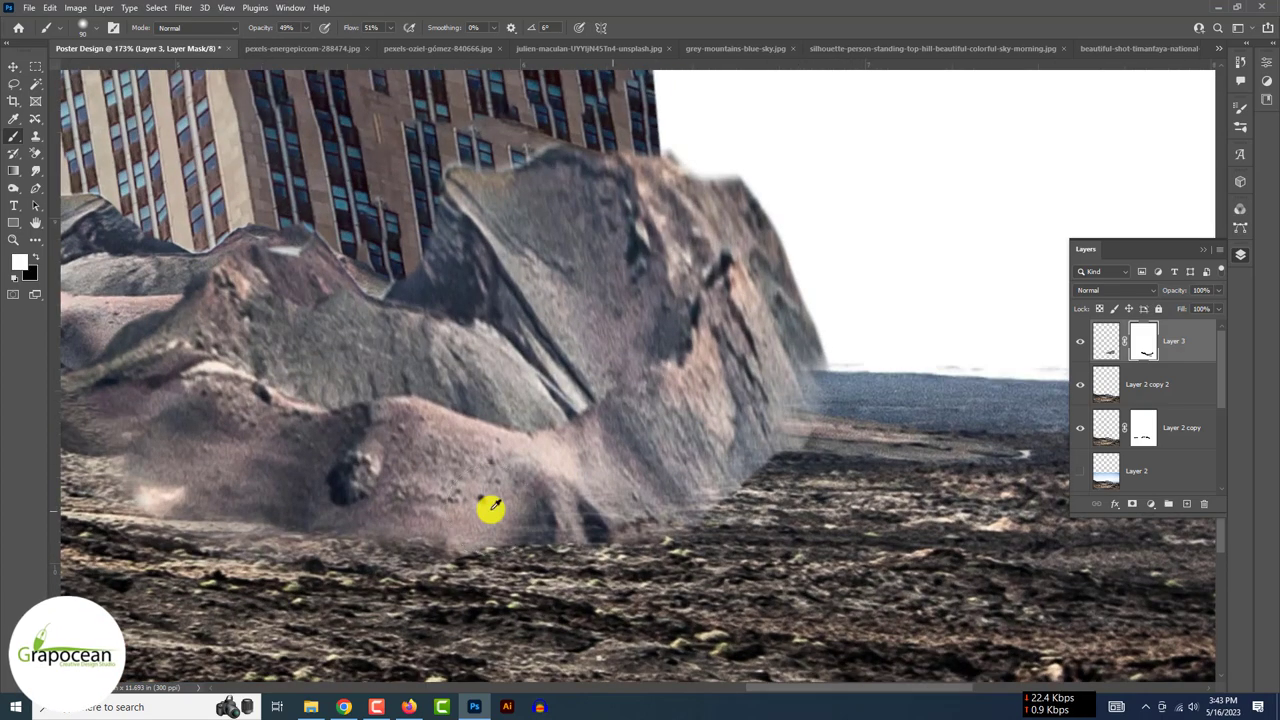
{"action": "scroll", "coordinate": [490, 508], "scroll_direction": "down", "scroll_amount": 3}
{"action": "scroll", "coordinate": [490, 508], "scroll_direction": "down", "scroll_amount": 2}
{"action": "scroll", "coordinate": [490, 508], "scroll_direction": "down", "scroll_amount": 1}
{"action": "scroll", "coordinate": [490, 508], "scroll_direction": "down", "scroll_amount": 1}
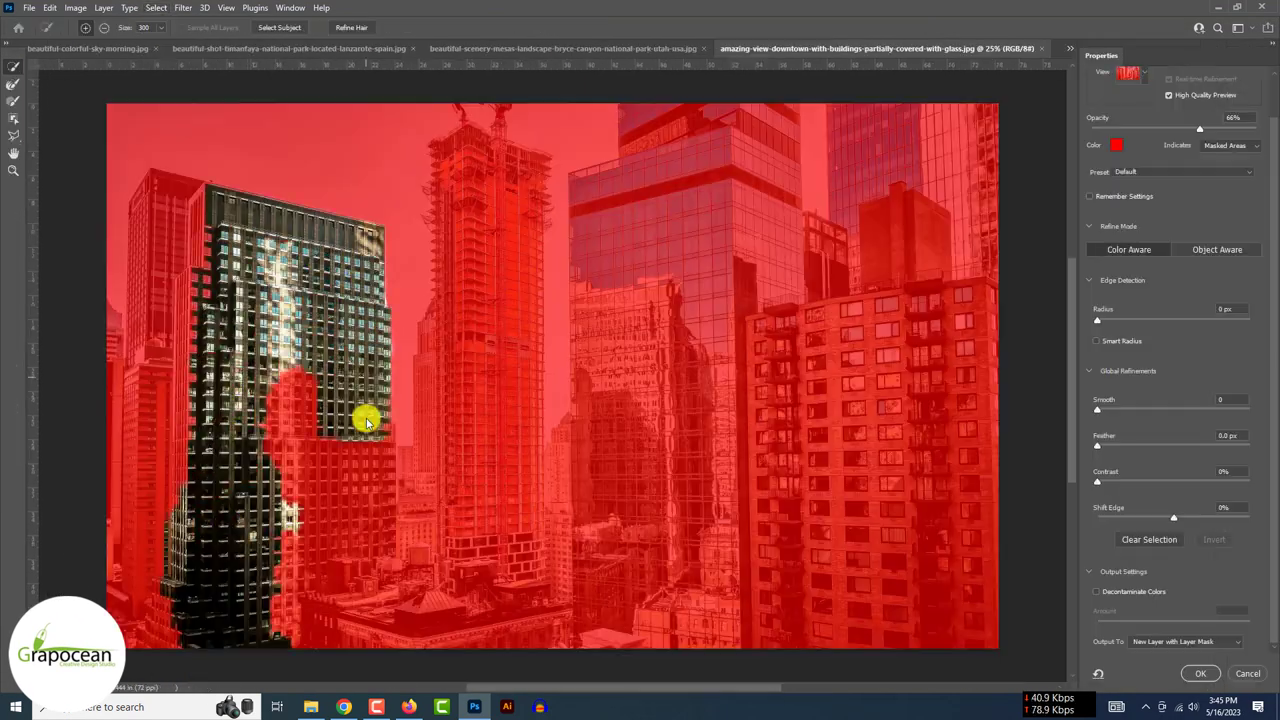
Step: Quick-select the left glass tower and fill the selected area with matching content
{"action": "left_click_drag", "start_coordinate": [366, 414], "coordinate": [216, 325]}
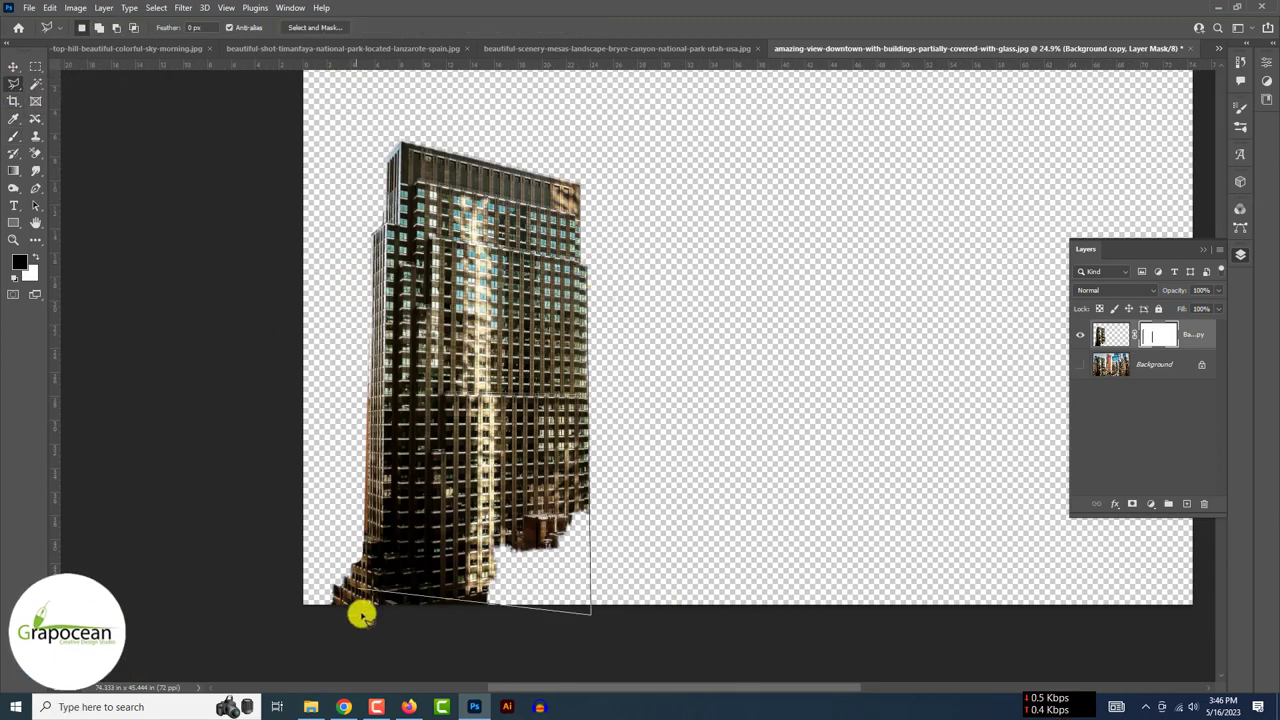
{"action": "key", "text": "shift+BackSpace"}
{"action": "key", "text": "Return"}
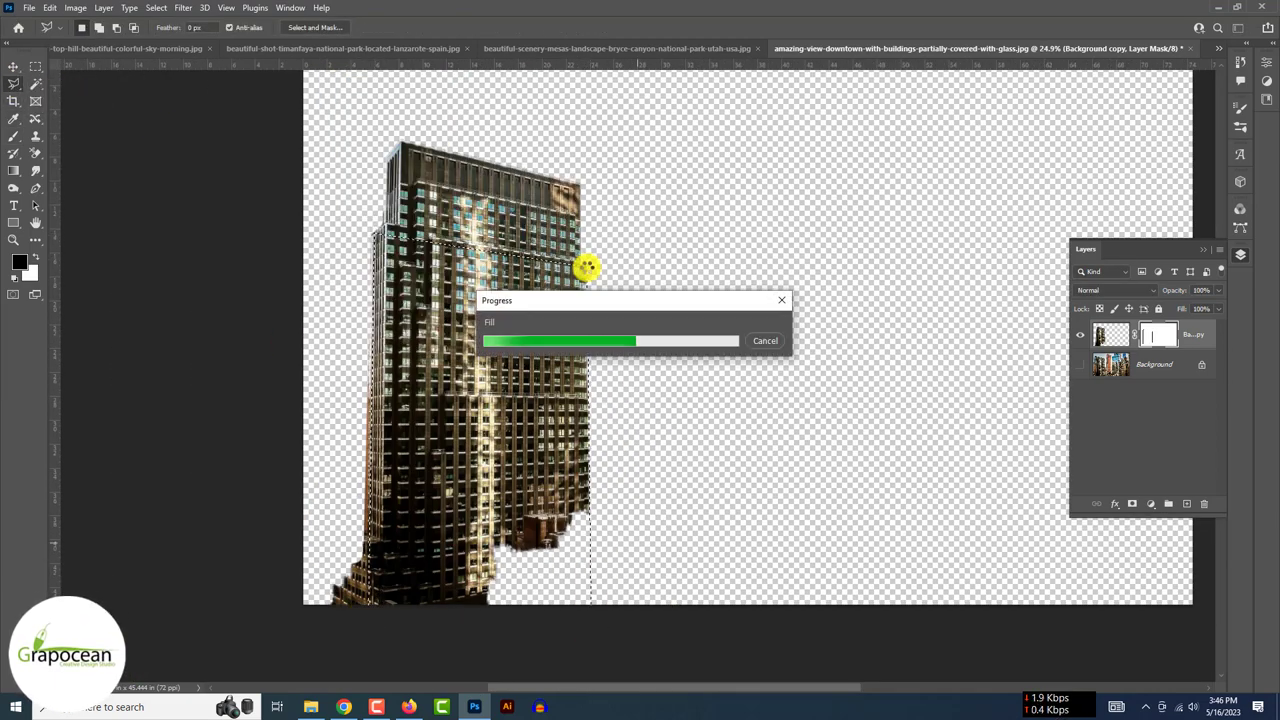
{"action": "scroll", "coordinate": [562, 576], "scroll_direction": "up", "scroll_amount": 5}
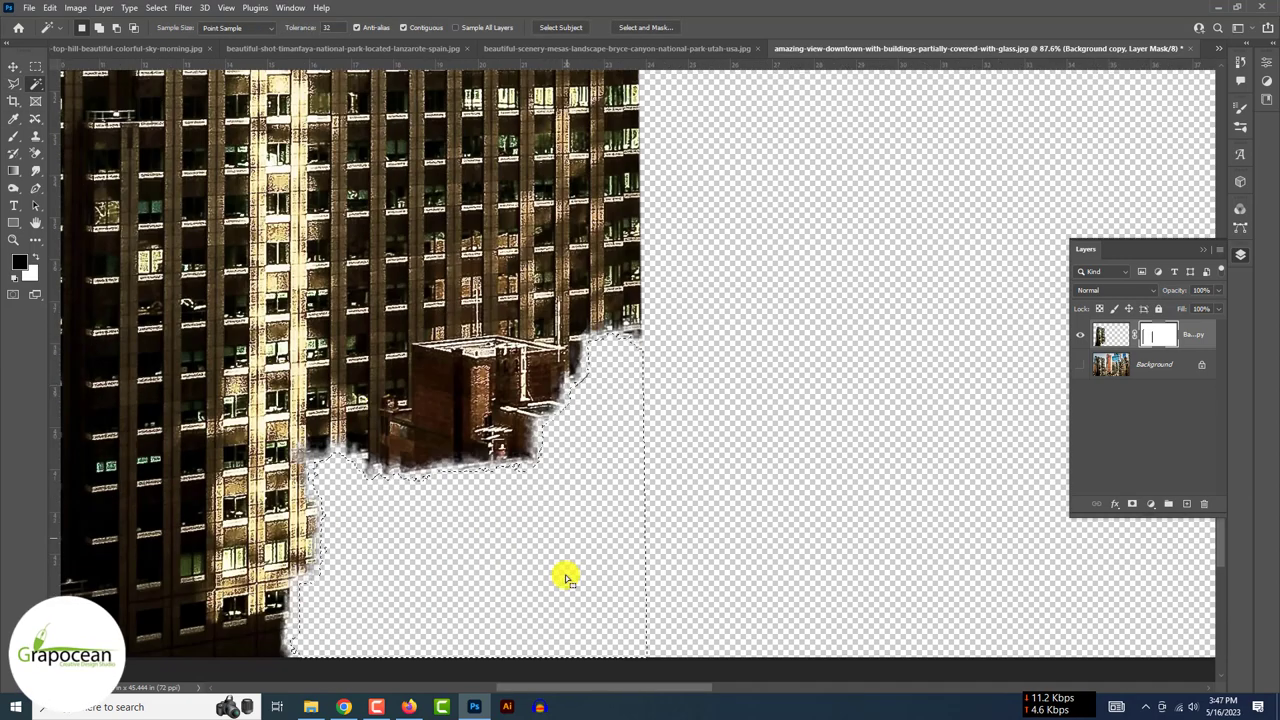
{"action": "scroll", "coordinate": [296, 641], "scroll_direction": "down", "scroll_amount": 2}
Step: Lasso the tower's missing lower corner and Content-Aware Fill it onto a new layer
{"action": "key", "text": "l"}
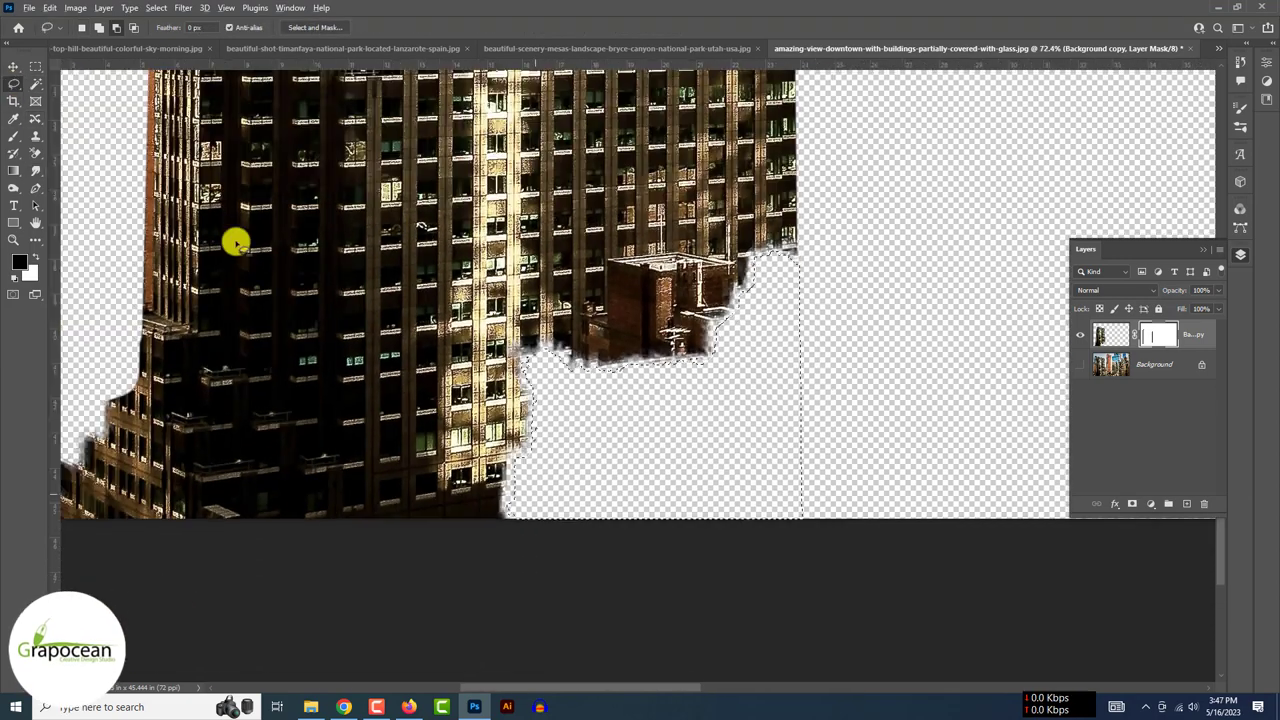
{"action": "left_click", "coordinate": [156, 7]}
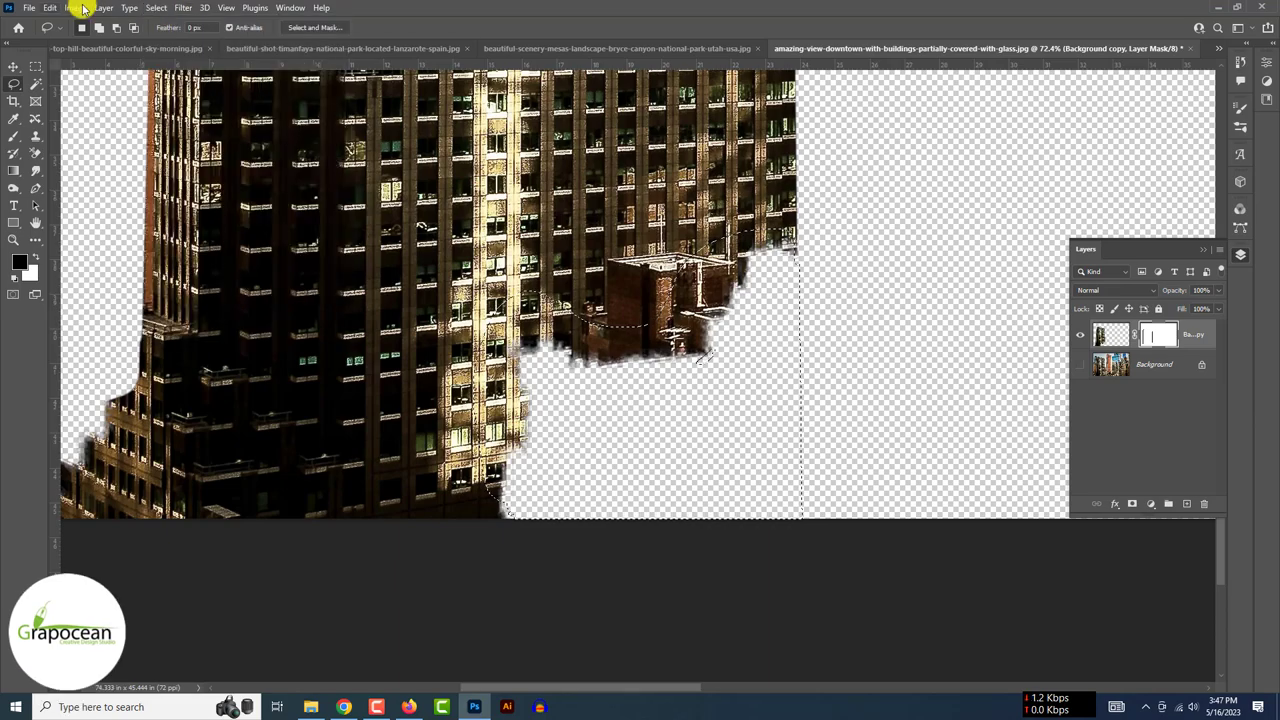
{"action": "left_click", "coordinate": [49, 7]}
{"action": "left_click", "coordinate": [95, 283]}
{"action": "left_click", "coordinate": [1152, 673]}
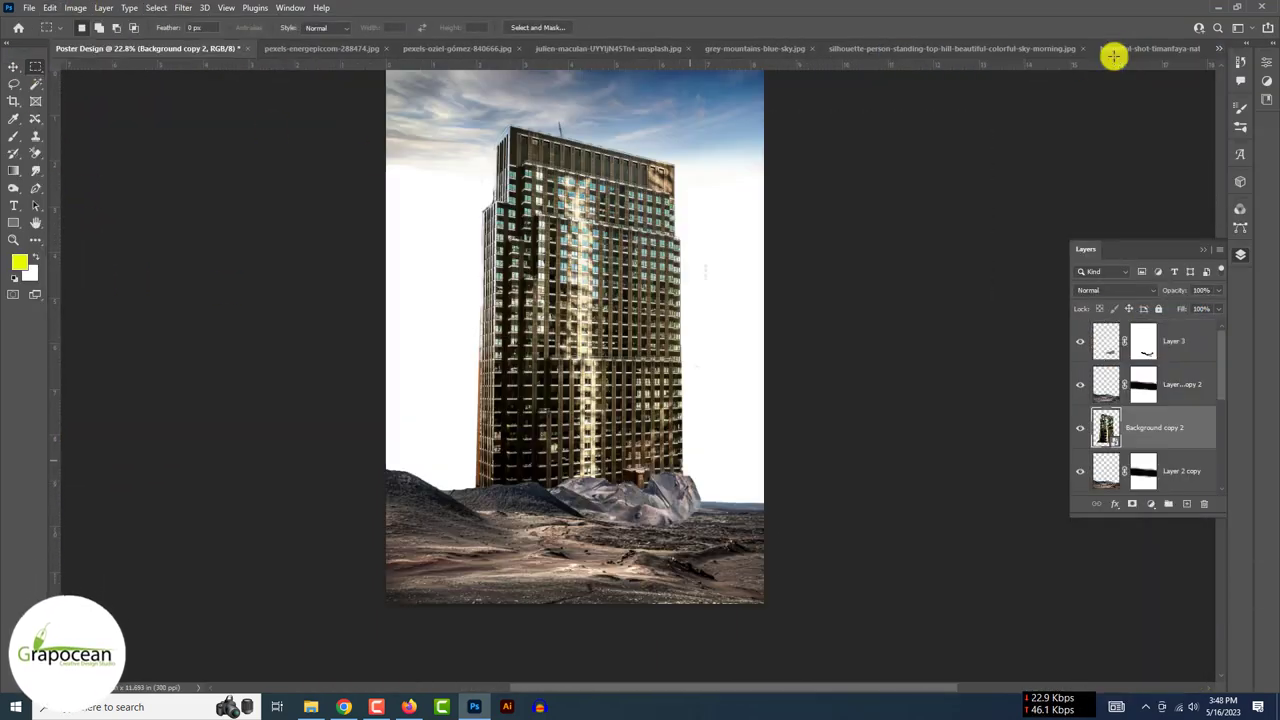
Step: Place the cut-out tower beside the Empire State Building, scaled to full height
{"action": "key", "text": "ctrl+t"}
{"action": "left_click_drag", "start_coordinate": [1174, 337], "coordinate": [438, 390]}
{"action": "left_click_drag", "start_coordinate": [491, 177], "coordinate": [540, 125]}
{"action": "key", "text": "Return"}
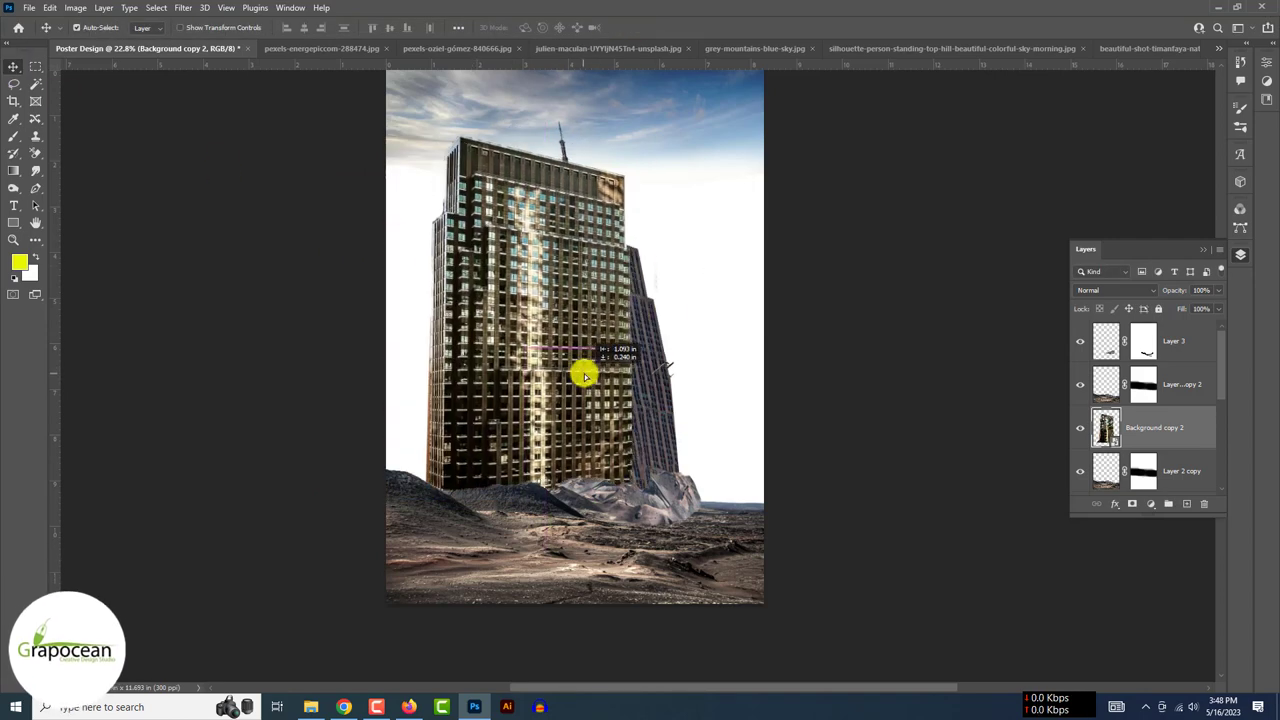
Step: Warp the tower so its top leans left, then shift it further left
{"action": "left_click", "coordinate": [49, 7]}
{"action": "left_click", "coordinate": [90, 319]}
{"action": "left_click", "coordinate": [586, 27]}
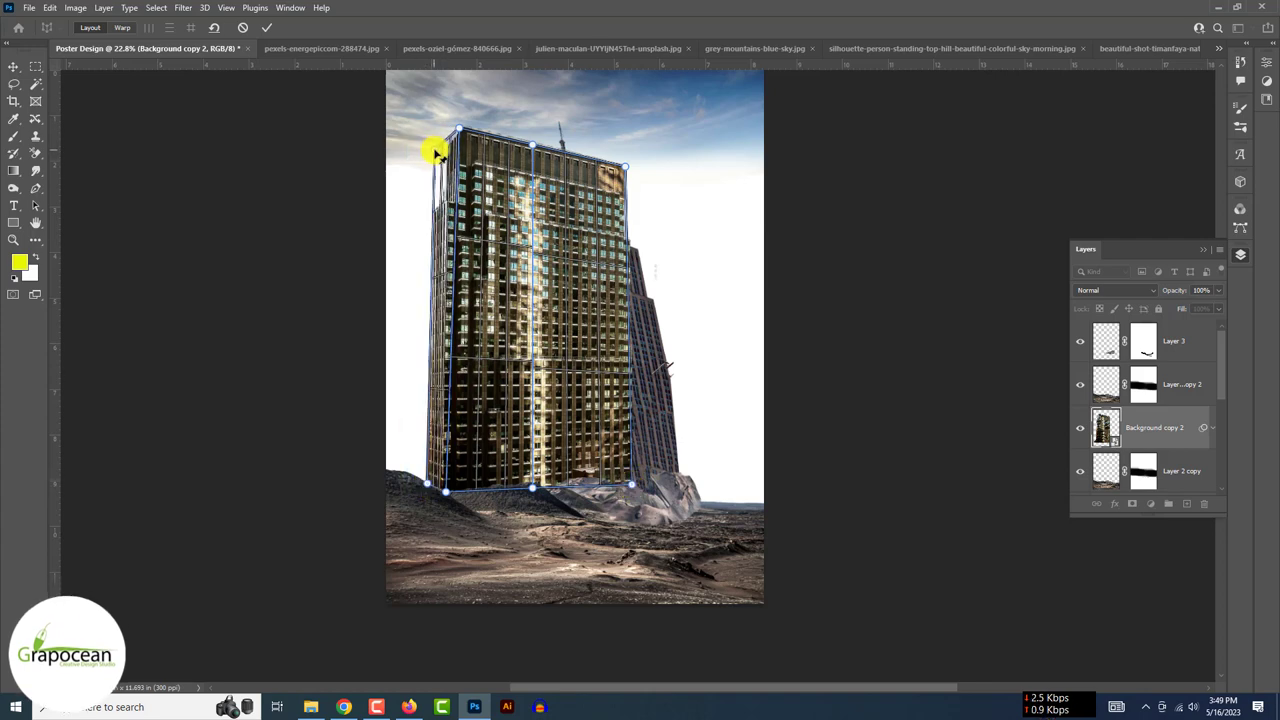
{"action": "left_click_drag", "start_coordinate": [420, 194], "coordinate": [497, 149]}
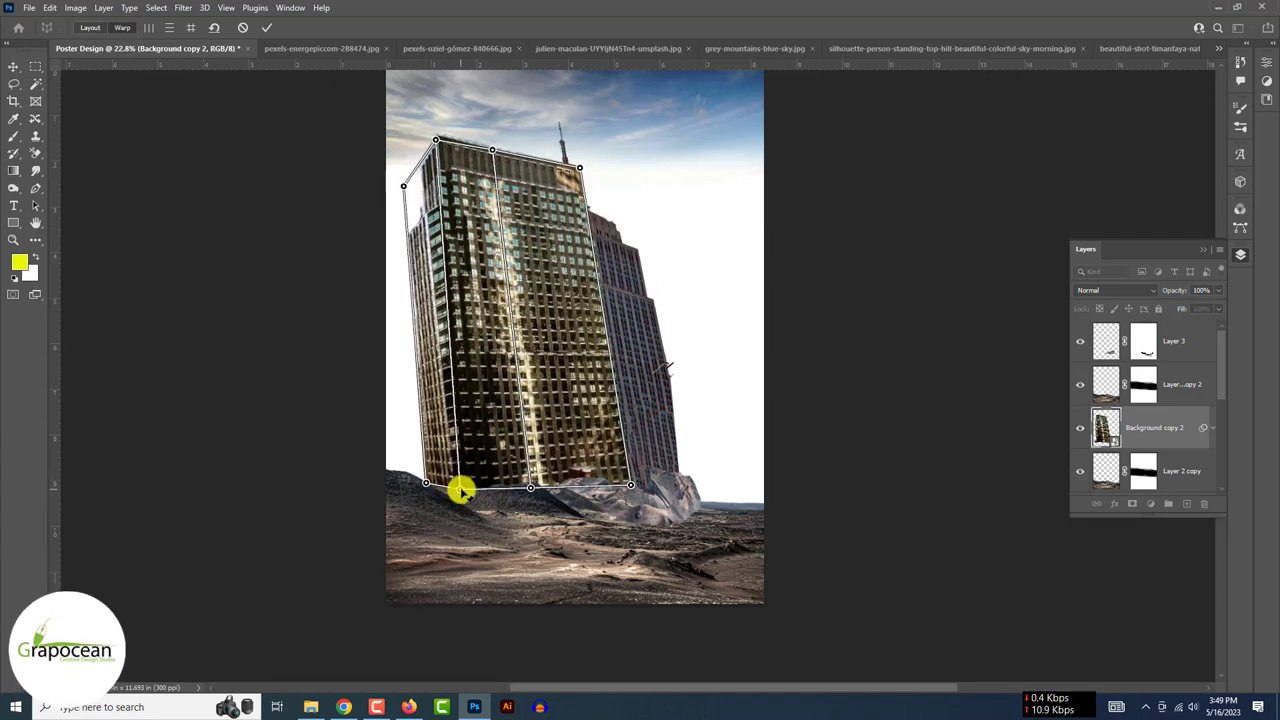
{"action": "left_click_drag", "start_coordinate": [457, 491], "coordinate": [519, 352]}
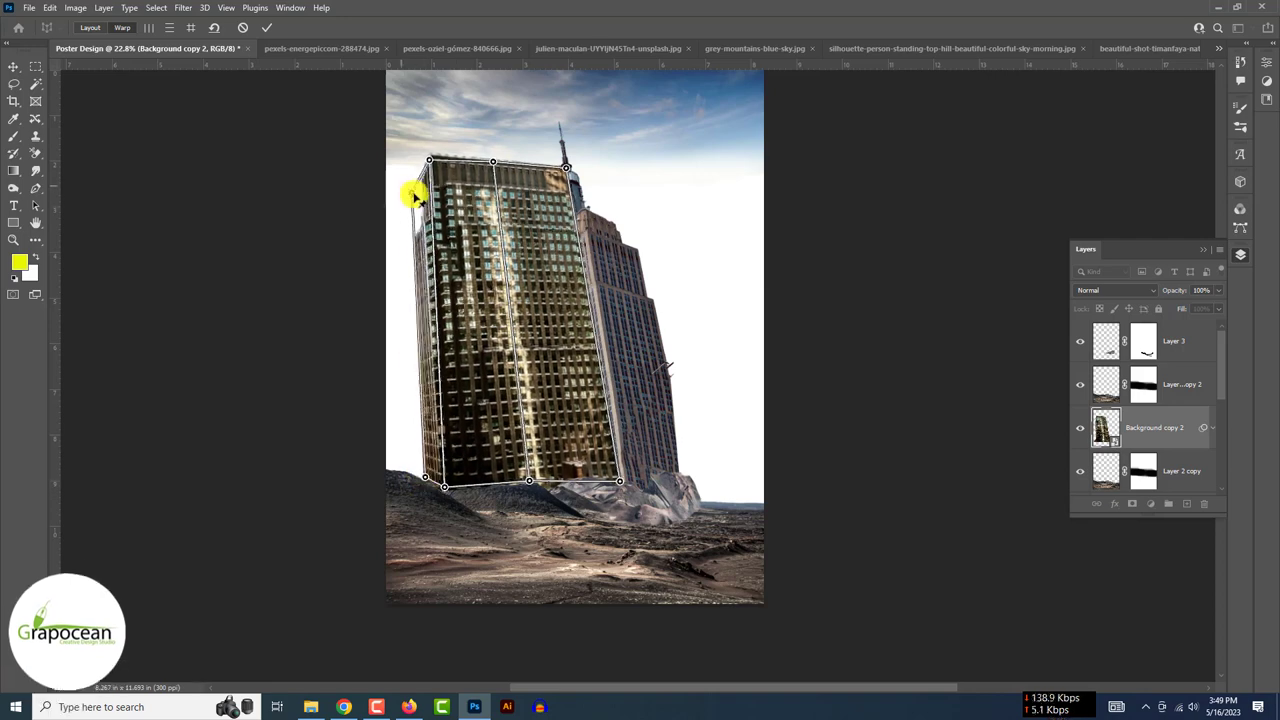
{"action": "mouse_move", "coordinate": [414, 194]}
{"action": "left_mouse_down"}
{"action": "mouse_move", "coordinate": [428, 170]}
{"action": "mouse_move", "coordinate": [492, 173]}
{"action": "left_mouse_up"}
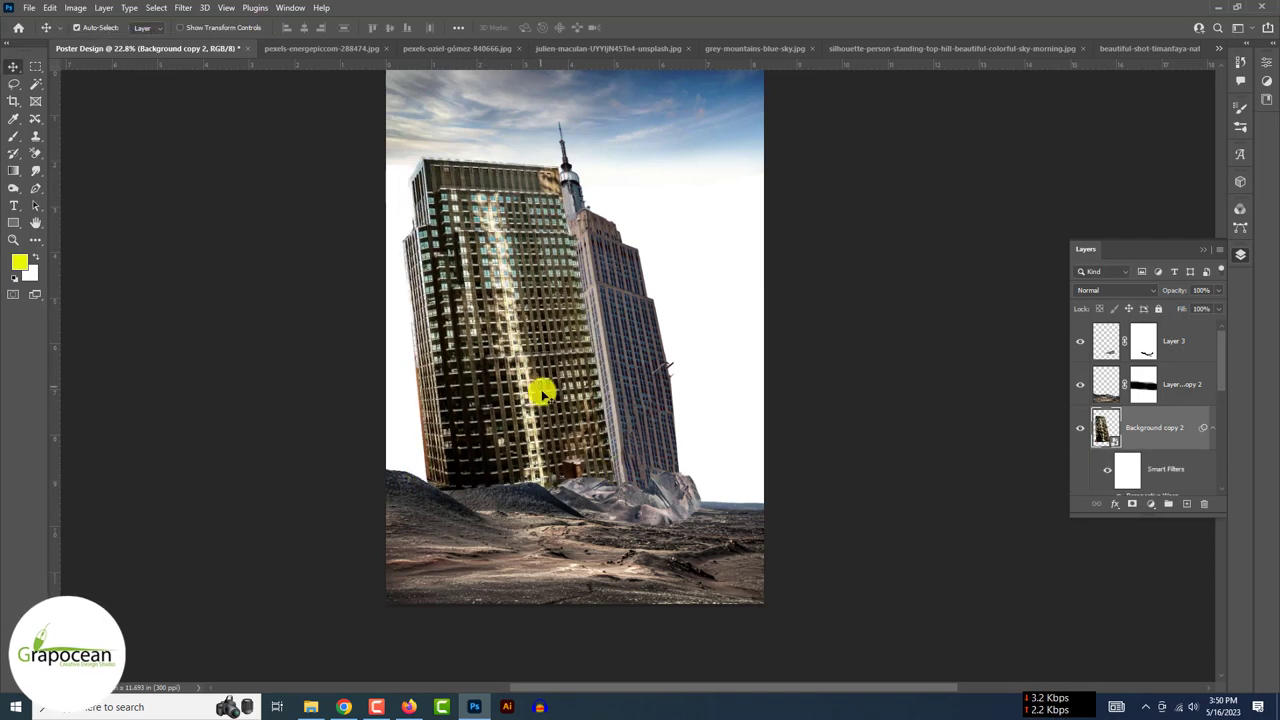
{"action": "left_click_drag", "start_coordinate": [541, 393], "coordinate": [491, 381]}
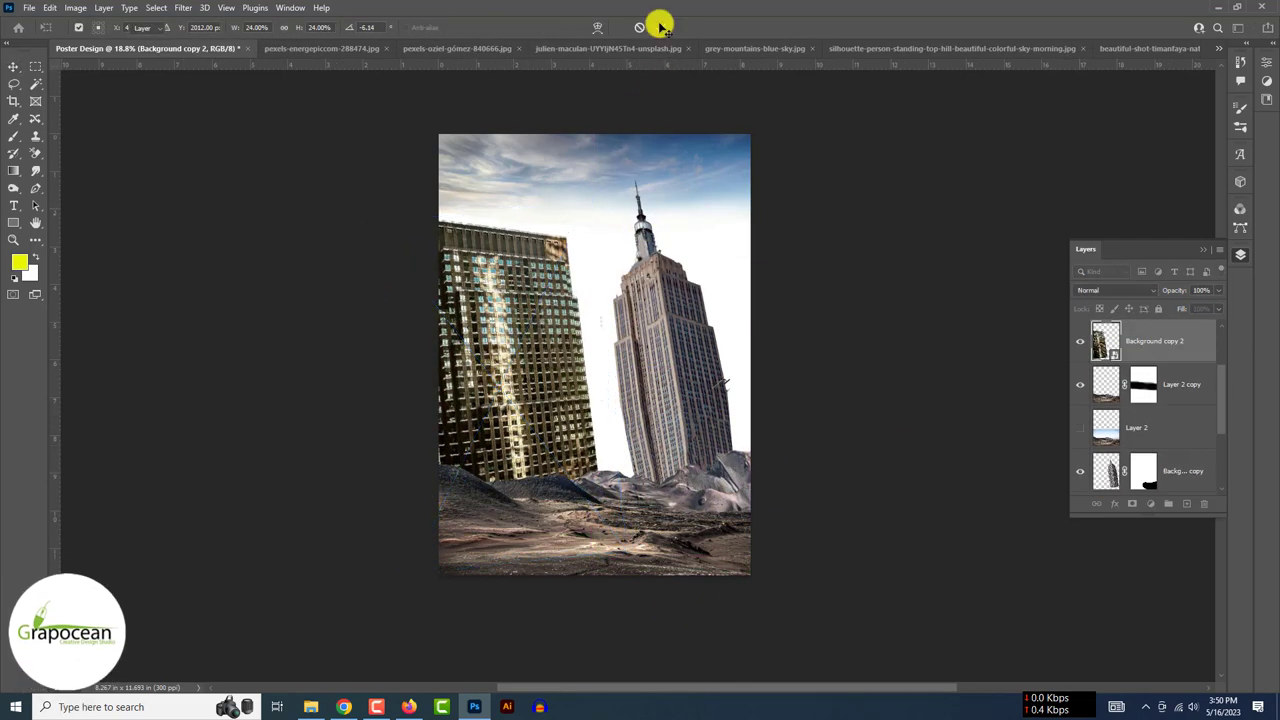
{"action": "left_click", "coordinate": [620, 48]}
Step: Cut the rocky peak from the silhouette photo and place it at the poster's bottom
{"action": "left_click", "coordinate": [768, 50]}
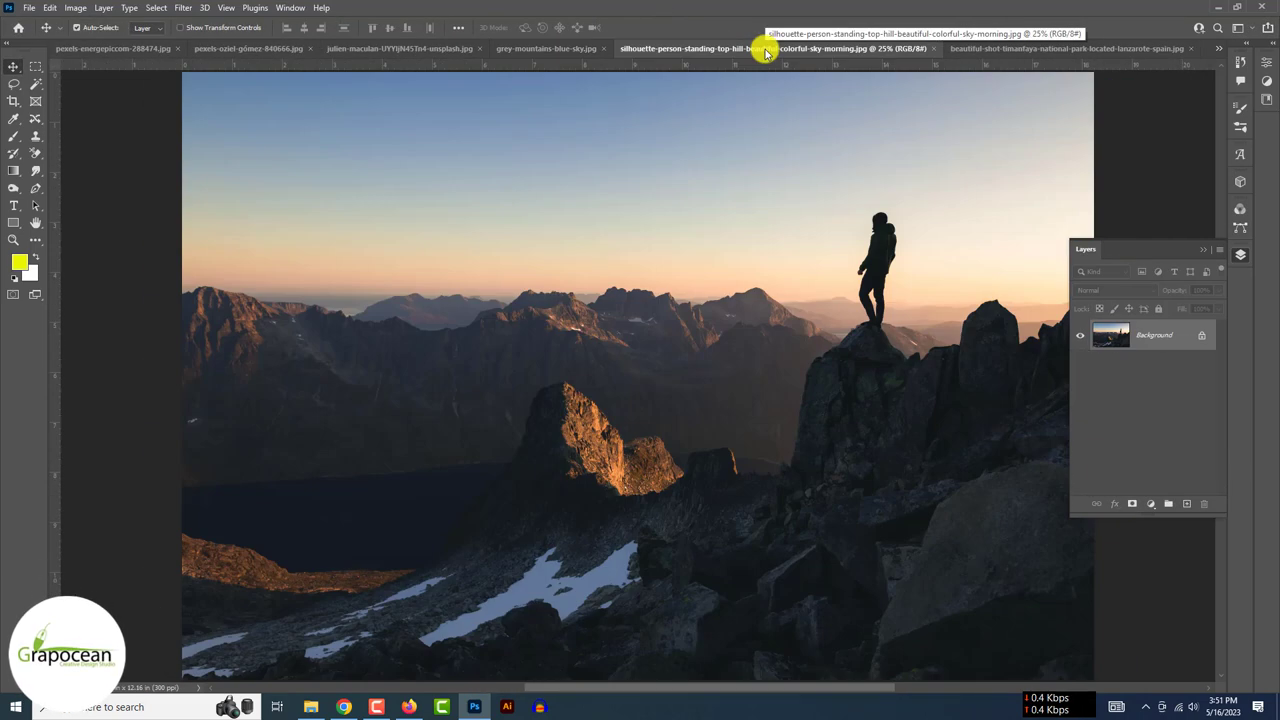
{"action": "key", "text": "ctrl+alt+r"}
{"action": "mouse_move", "coordinate": [480, 440]}
{"action": "left_mouse_down"}
{"action": "mouse_move", "coordinate": [480, 500]}
{"action": "mouse_move", "coordinate": [452, 461]}
{"action": "mouse_move", "coordinate": [371, 643]}
{"action": "mouse_move", "coordinate": [662, 468]}
{"action": "left_mouse_up"}
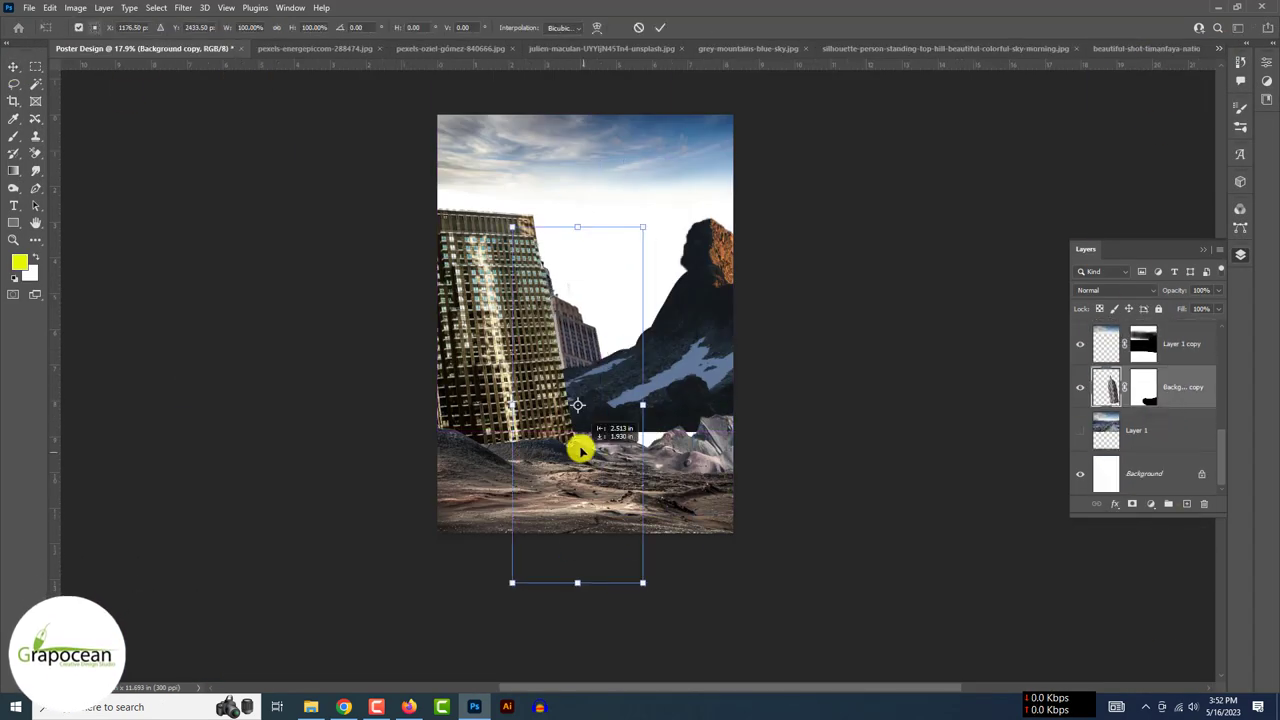
{"action": "left_click_drag", "start_coordinate": [1084, 404], "coordinate": [1180, 330]}
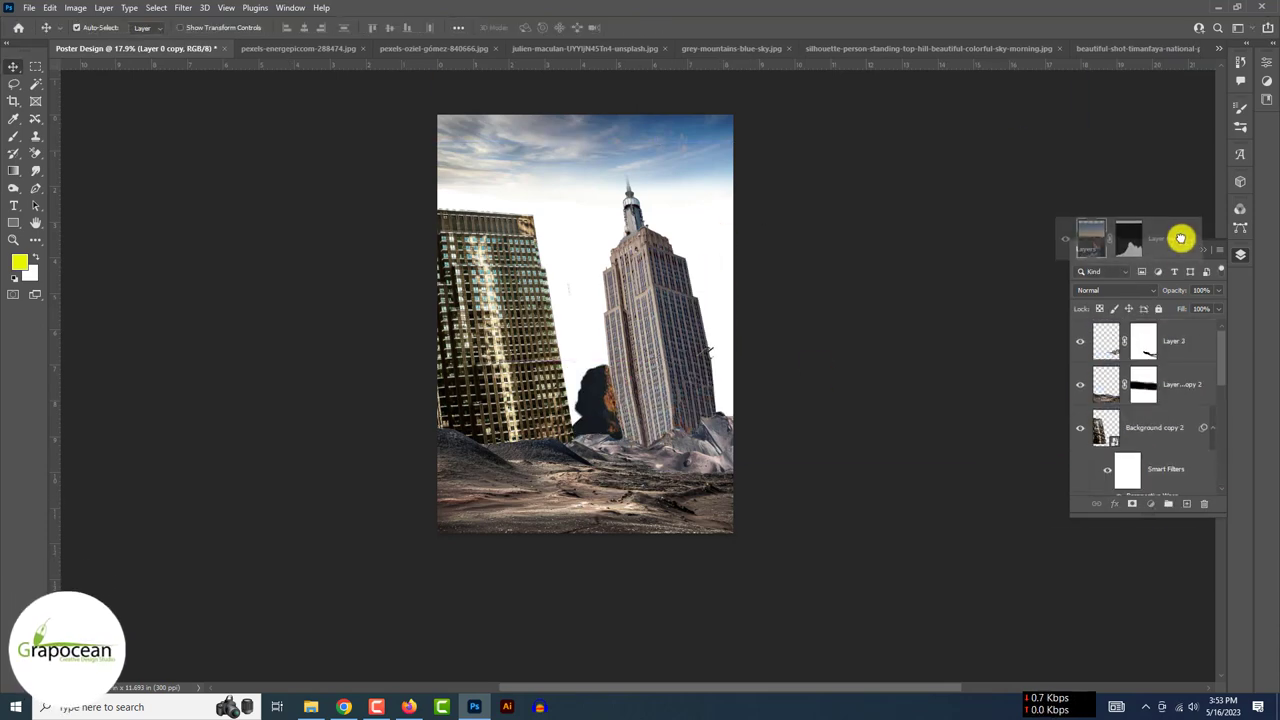
{"action": "key", "text": "ctrl+t"}
{"action": "left_click_drag", "start_coordinate": [717, 477], "coordinate": [641, 485]}
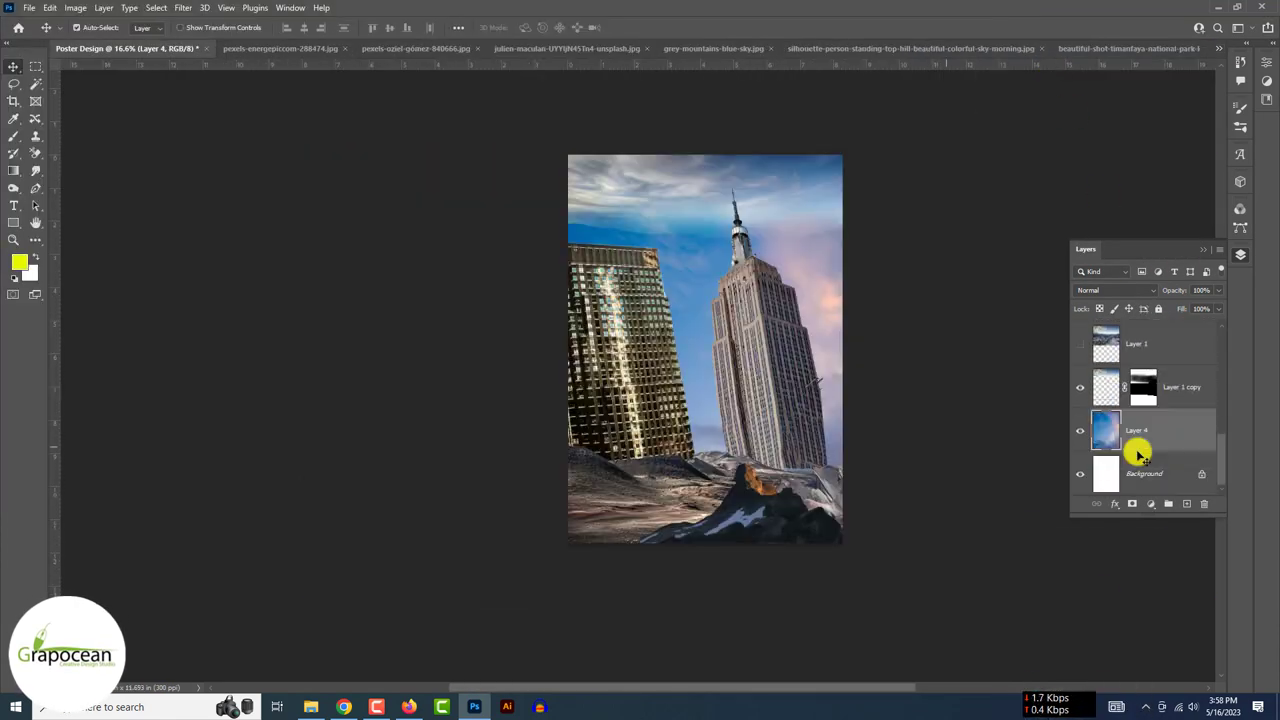
Step: Scale the sky layer to stretch across the poster
{"action": "key", "text": "ctrl+t"}
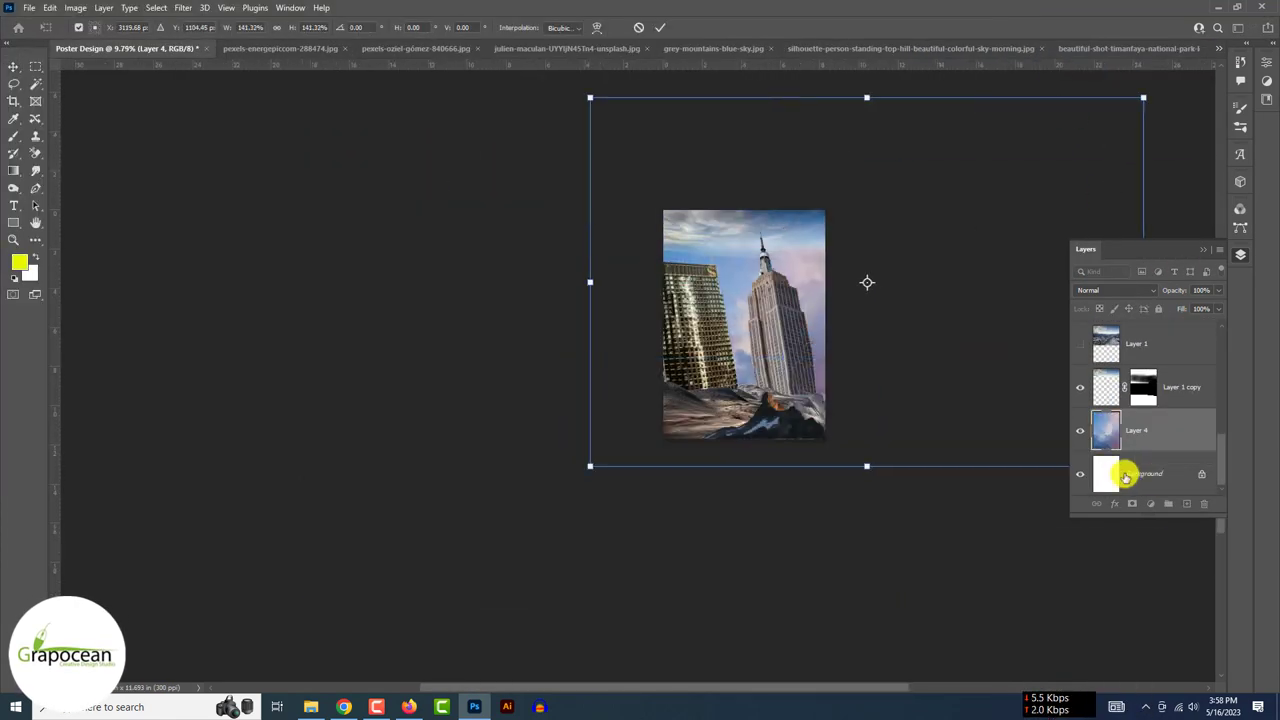
{"action": "left_click_drag", "start_coordinate": [1123, 474], "coordinate": [951, 457]}
{"action": "key", "text": "Return"}
Step: Paint the sky mask white with a soft brush, revealing clouds behind the tower
{"action": "right_click", "coordinate": [14, 136]}
{"action": "left_click", "coordinate": [68, 140]}
{"action": "right_click", "coordinate": [737, 209]}
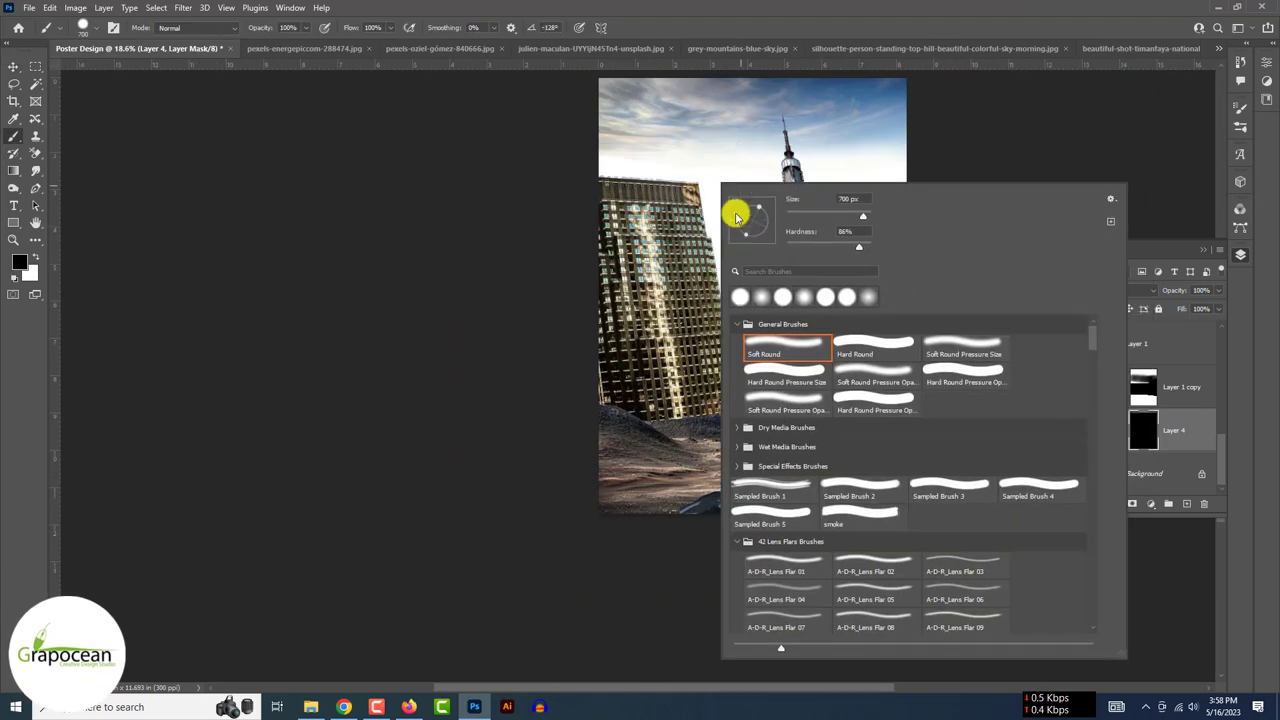
{"action": "key", "text": "Escape"}
{"action": "key", "text": "x"}
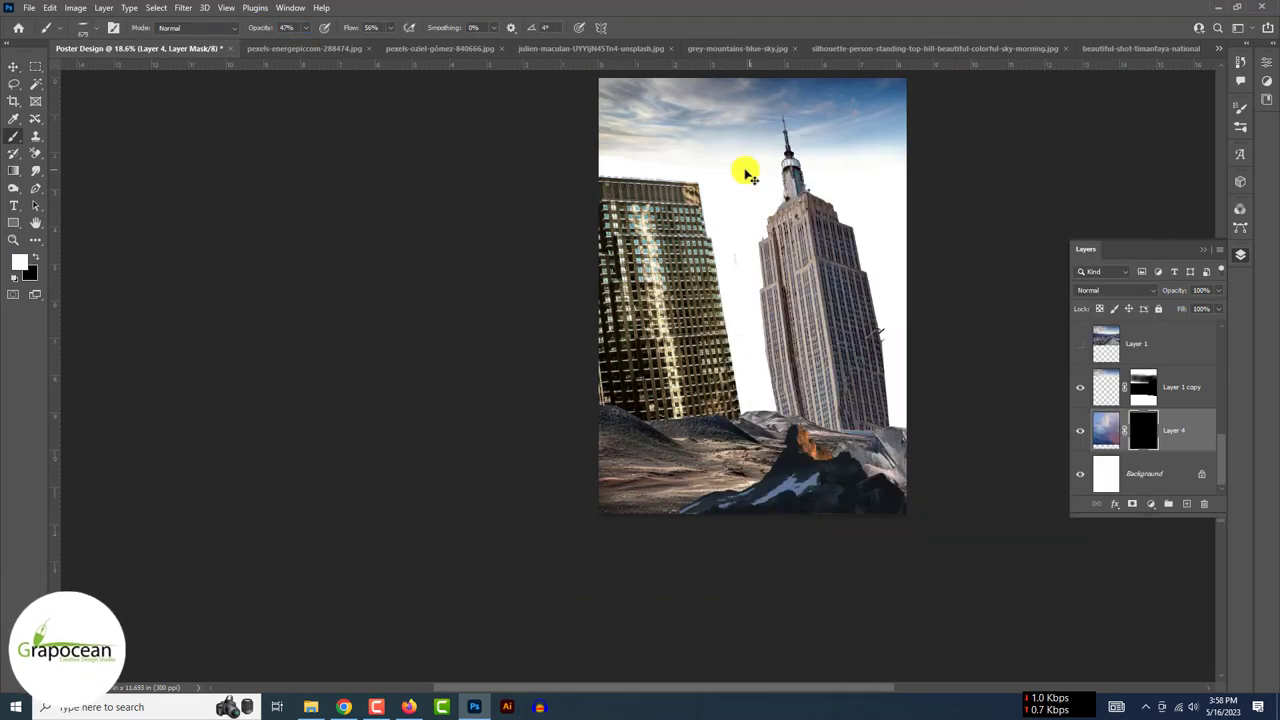
{"action": "left_click_drag", "start_coordinate": [749, 152], "coordinate": [692, 128]}
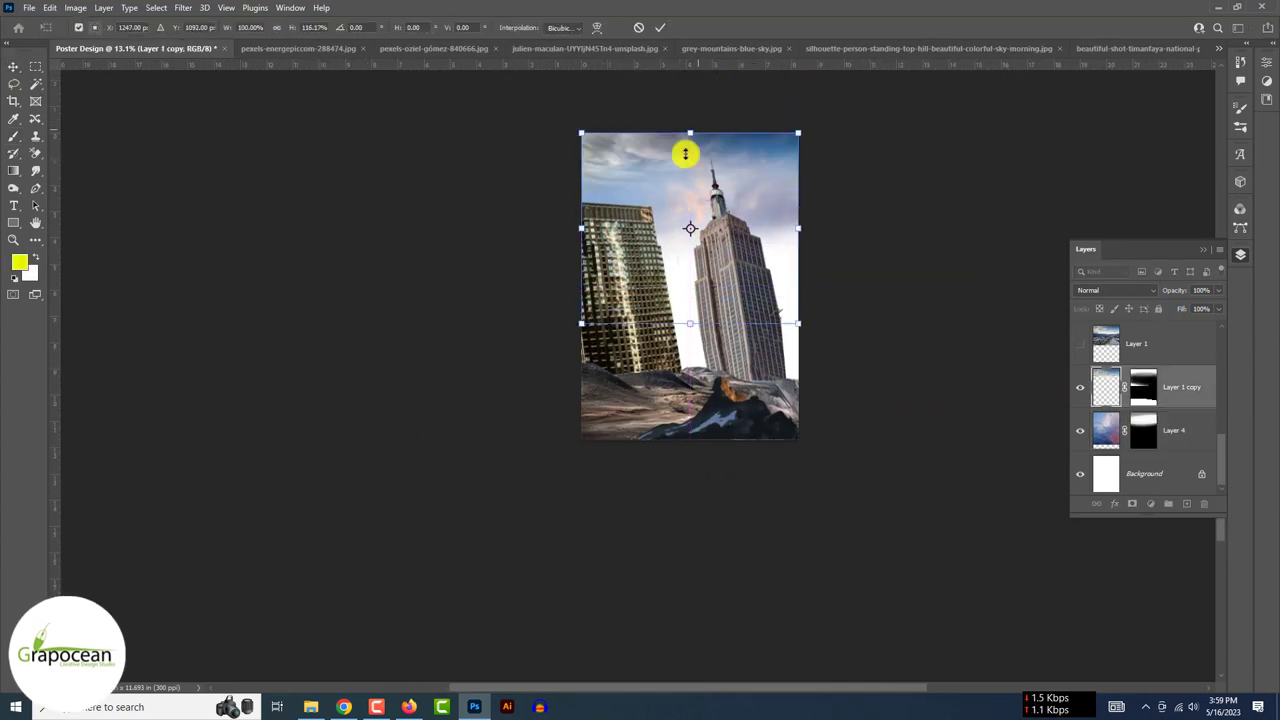
{"action": "left_click", "coordinate": [300, 48]}
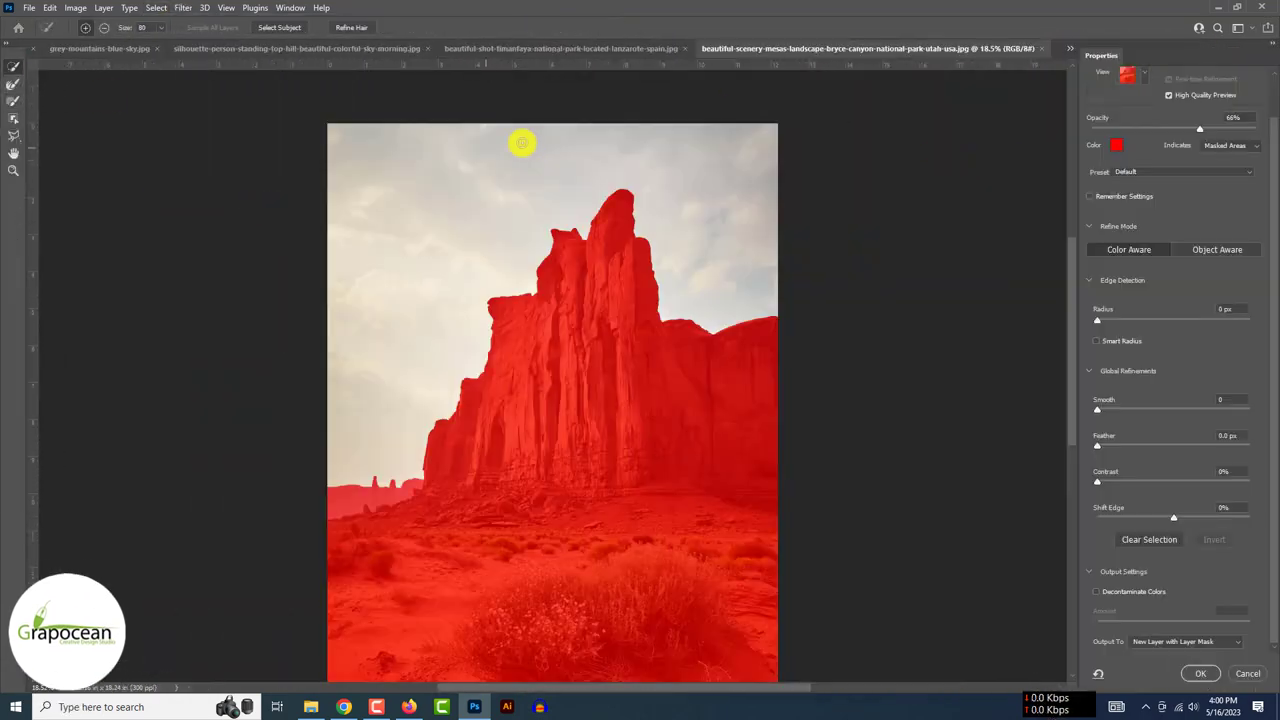
Step: Confirm the refined mesa selection and refine the mesa mask's edges
{"action": "left_click", "coordinate": [1210, 674]}
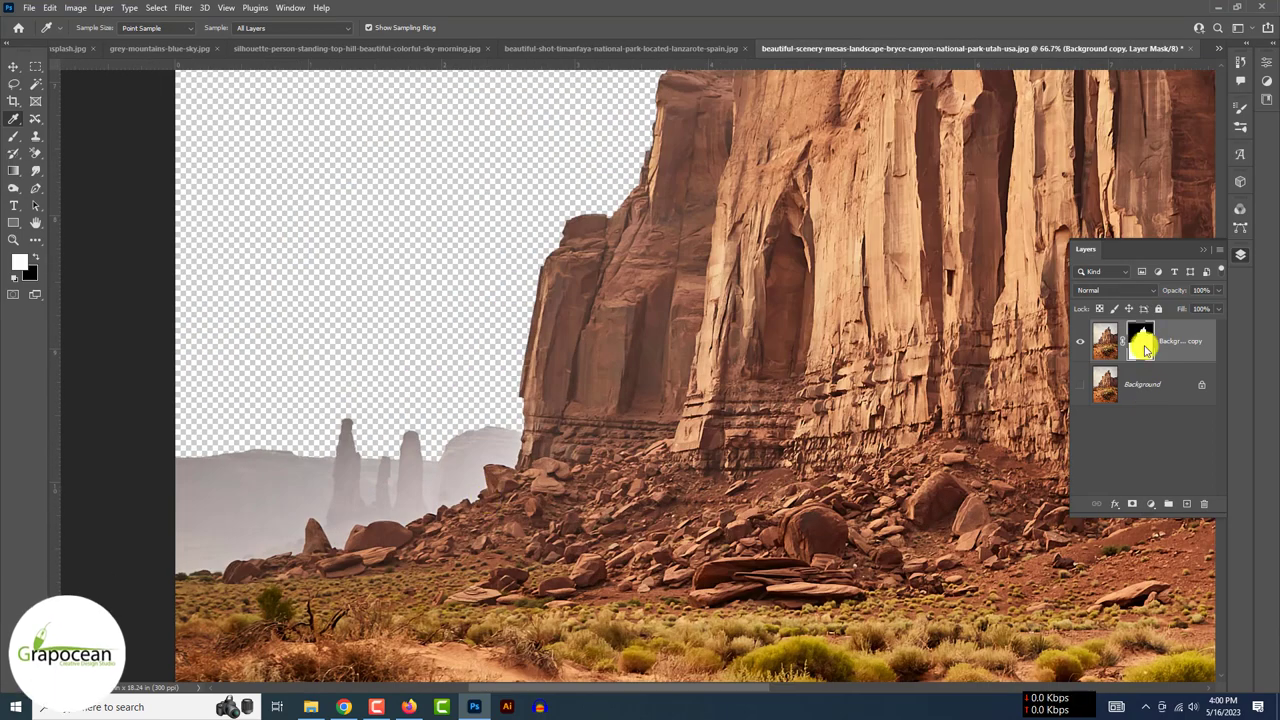
{"action": "double_click", "coordinate": [1141, 341]}
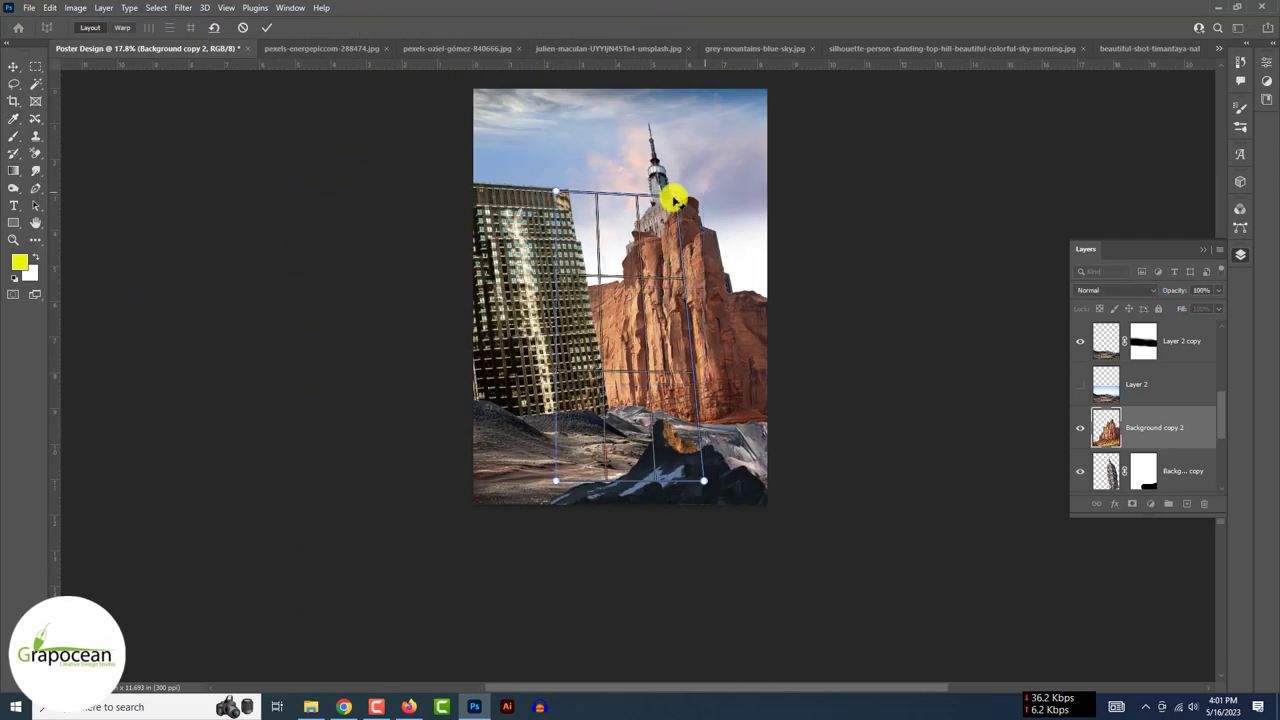
Step: Warp the rock over the tower and set Blend If so the building shows through
{"action": "left_click_drag", "start_coordinate": [573, 416], "coordinate": [703, 336]}
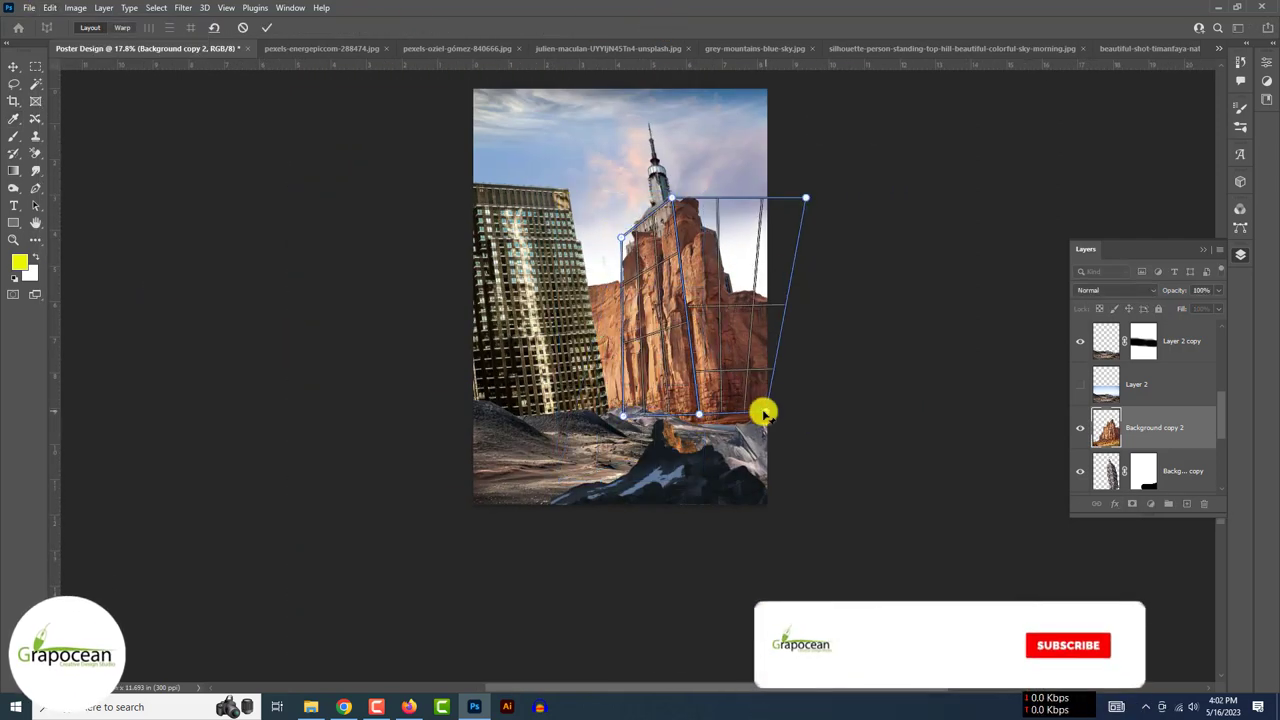
{"action": "left_click_drag", "start_coordinate": [733, 213], "coordinate": [741, 210]}
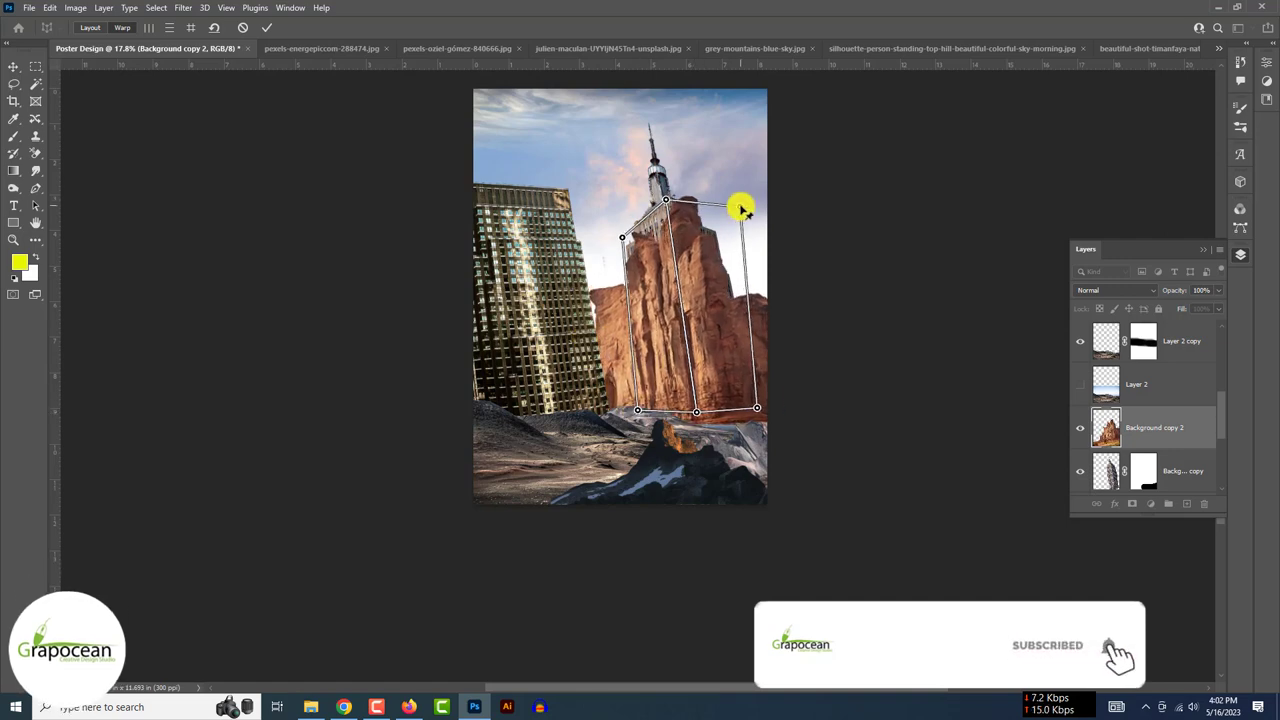
{"action": "right_click", "coordinate": [1170, 427]}
{"action": "left_click", "coordinate": [1051, 128]}
{"action": "left_click_drag", "start_coordinate": [974, 509], "coordinate": [849, 543]}
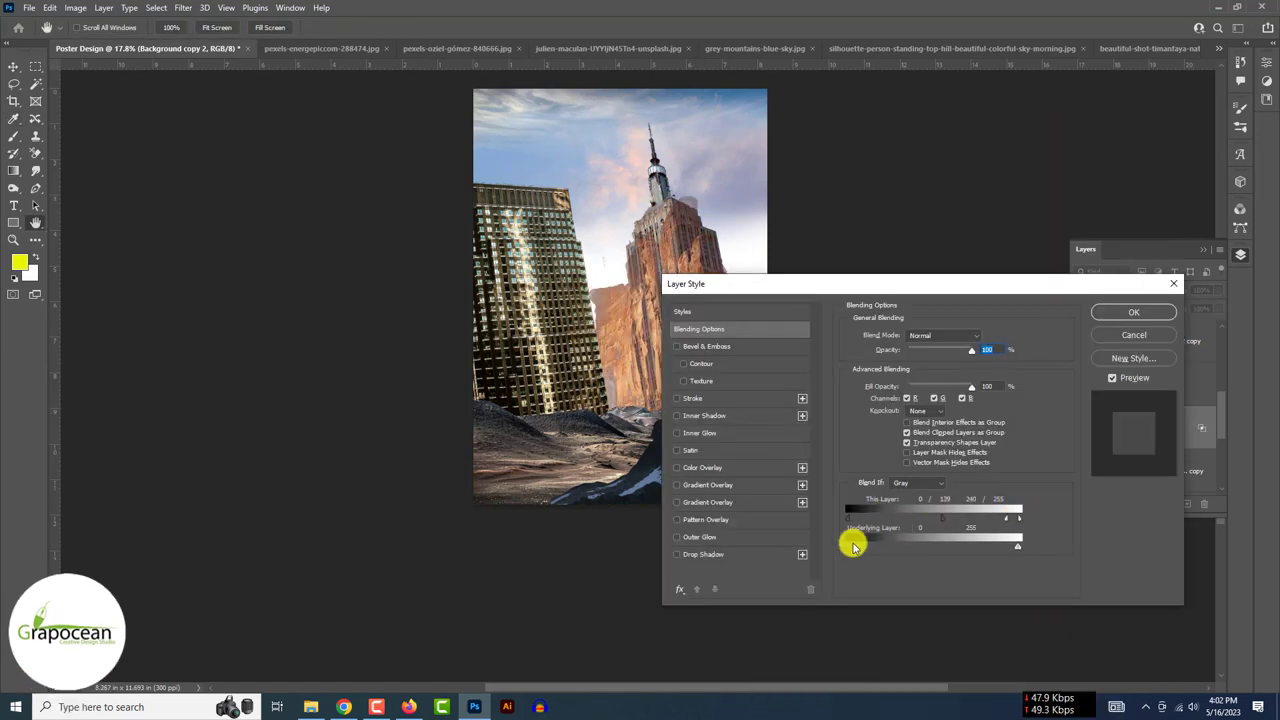
{"action": "left_click", "coordinate": [1137, 314]}
Step: Undo that blend and redo Blend If to merge the rock into the building's highlights
{"action": "key", "text": "ctrl+z"}
{"action": "double_click", "coordinate": [1149, 477]}
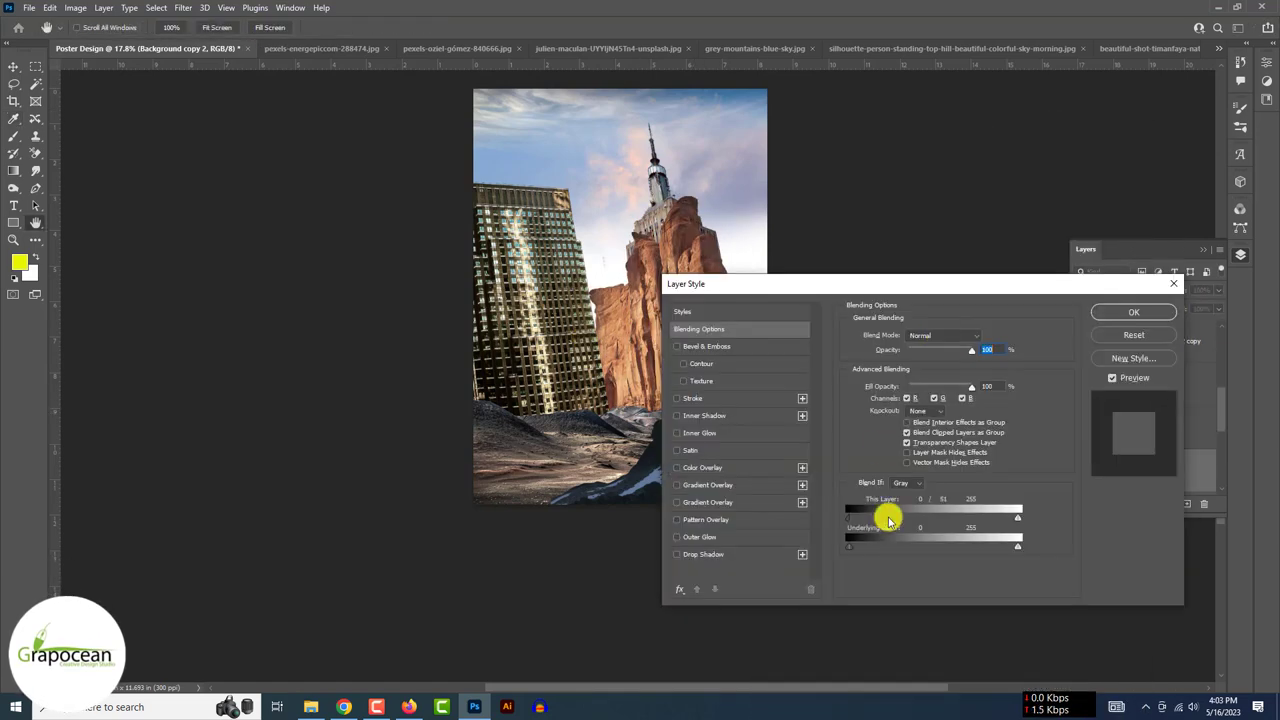
{"action": "left_click_drag", "start_coordinate": [950, 284], "coordinate": [1163, 199]}
{"action": "left_click_drag", "start_coordinate": [1231, 461], "coordinate": [1200, 462]}
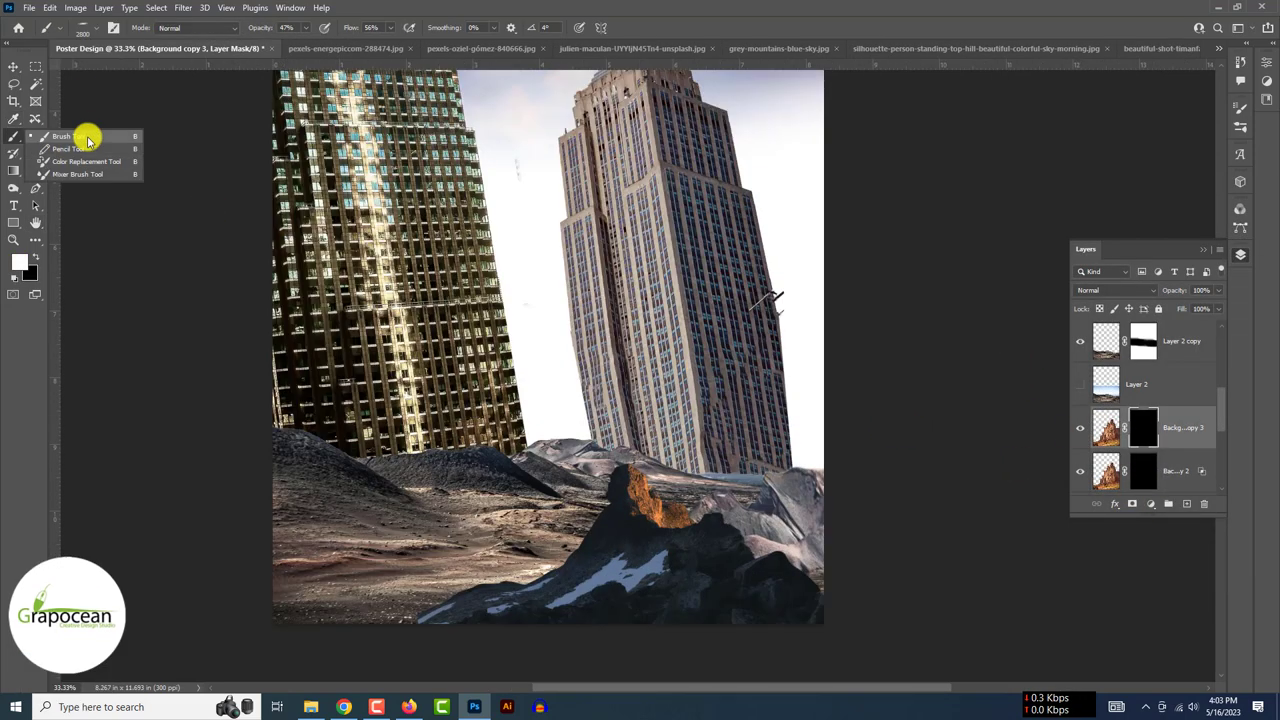
Step: Paint rock texture onto the tower and its base with a smaller brush
{"action": "left_click", "coordinate": [88, 140]}
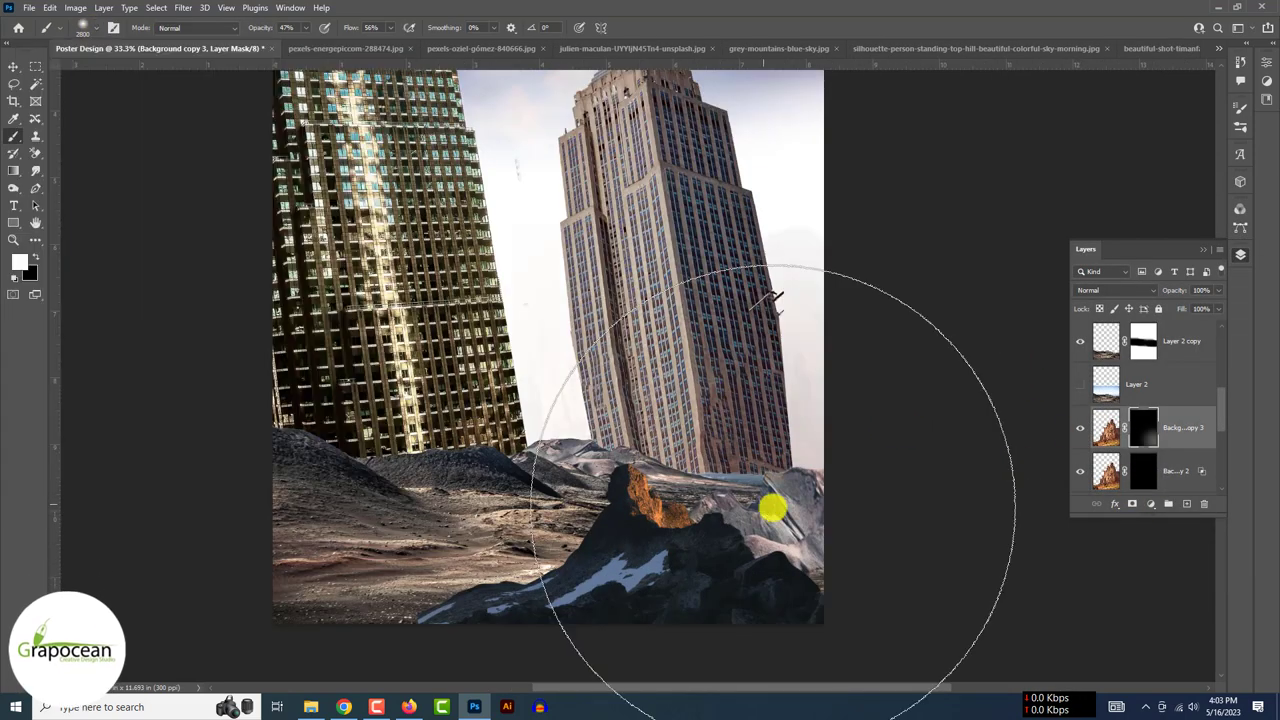
{"action": "left_click_drag", "start_coordinate": [771, 509], "coordinate": [912, 472]}
{"action": "left_click", "coordinate": [647, 287]}
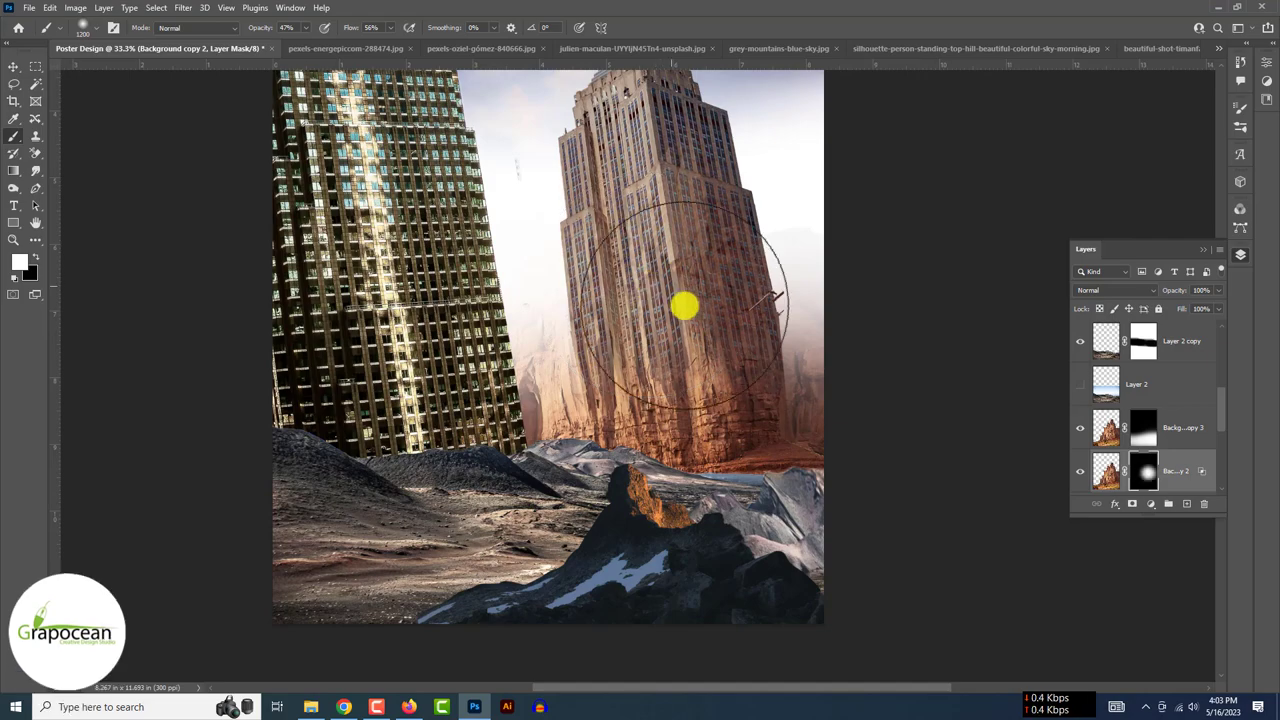
{"action": "scroll", "coordinate": [614, 491], "scroll_direction": "up", "scroll_amount": 3}
Step: Switch to a scattered smoke-like brush with adjusted shape dynamics and target the rock mask
{"action": "left_click", "coordinate": [93, 30]}
{"action": "scroll", "coordinate": [200, 400], "scroll_direction": "down", "scroll_amount": 5}
{"action": "left_click", "coordinate": [57, 466]}
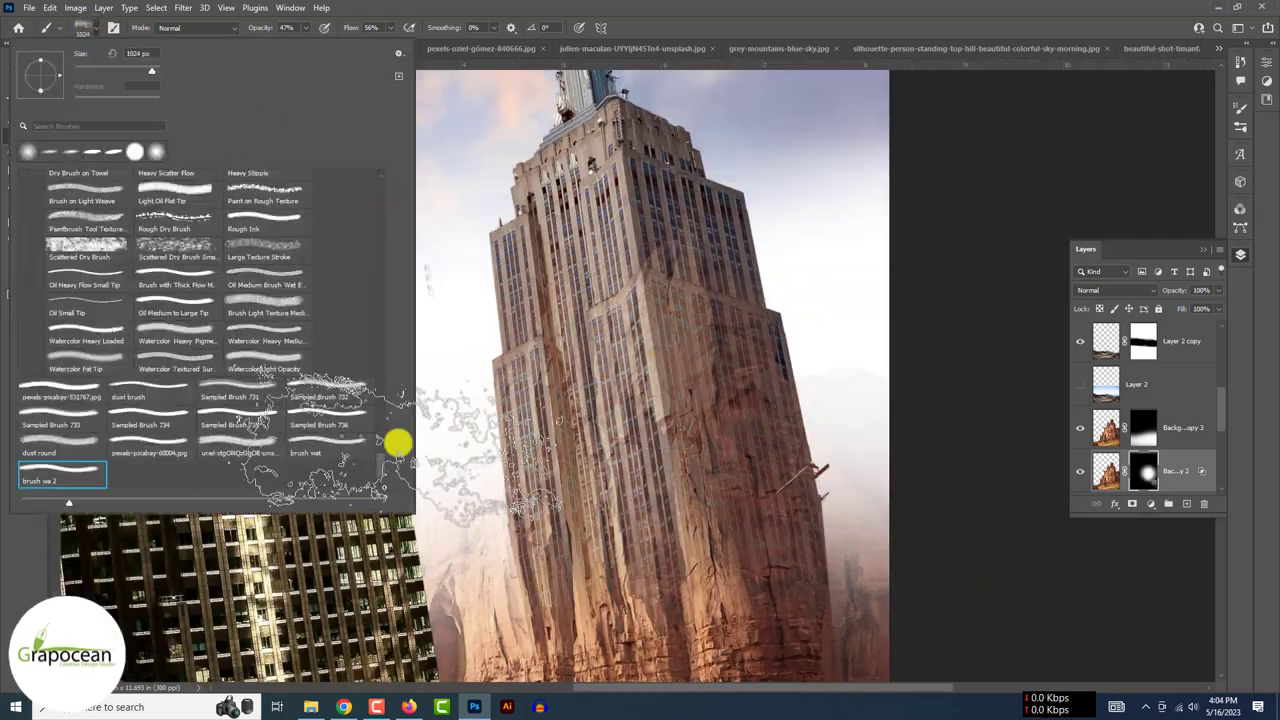
{"action": "key", "text": "F5"}
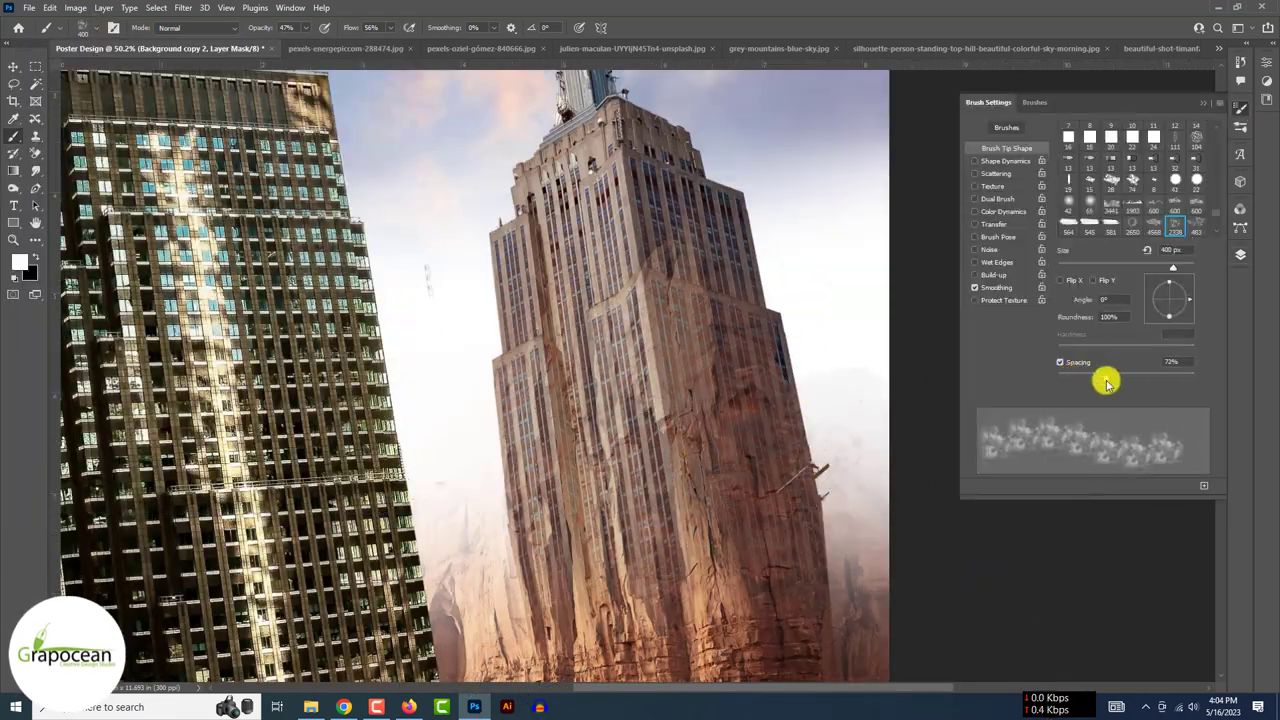
{"action": "left_click", "coordinate": [1005, 161]}
{"action": "left_click", "coordinate": [1240, 257]}
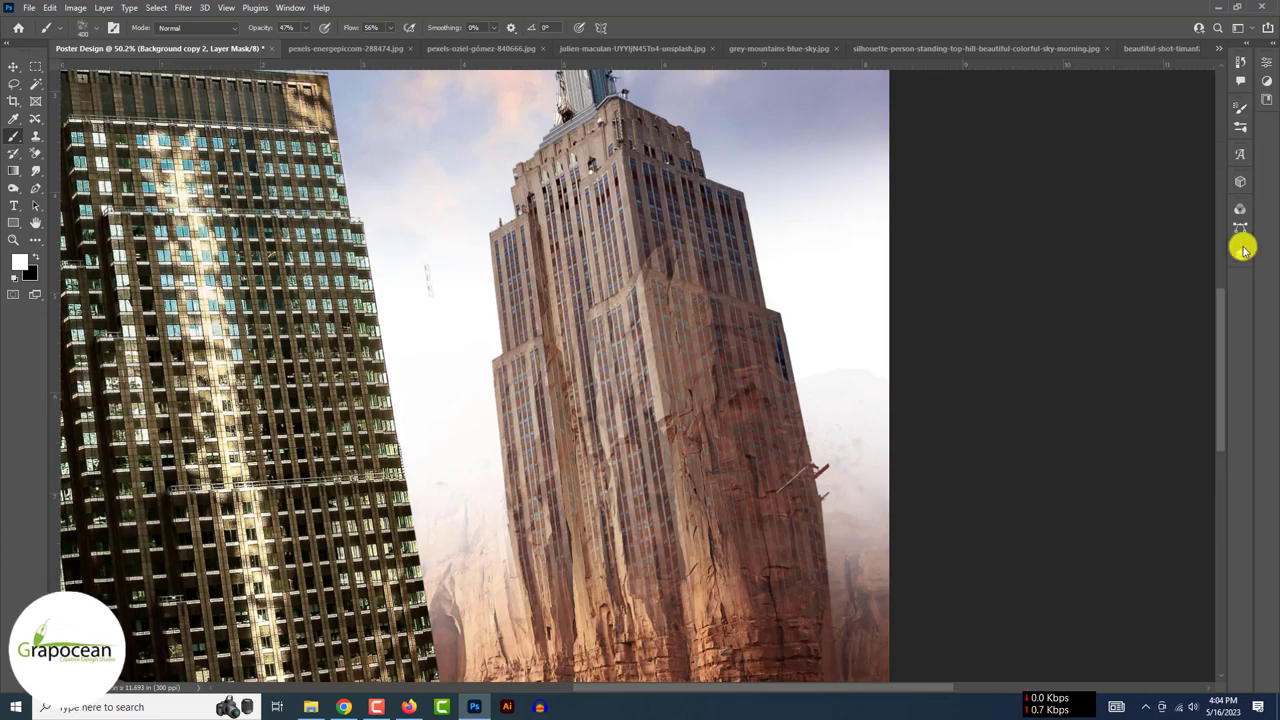
{"action": "left_click", "coordinate": [1146, 475], "text": "shift"}
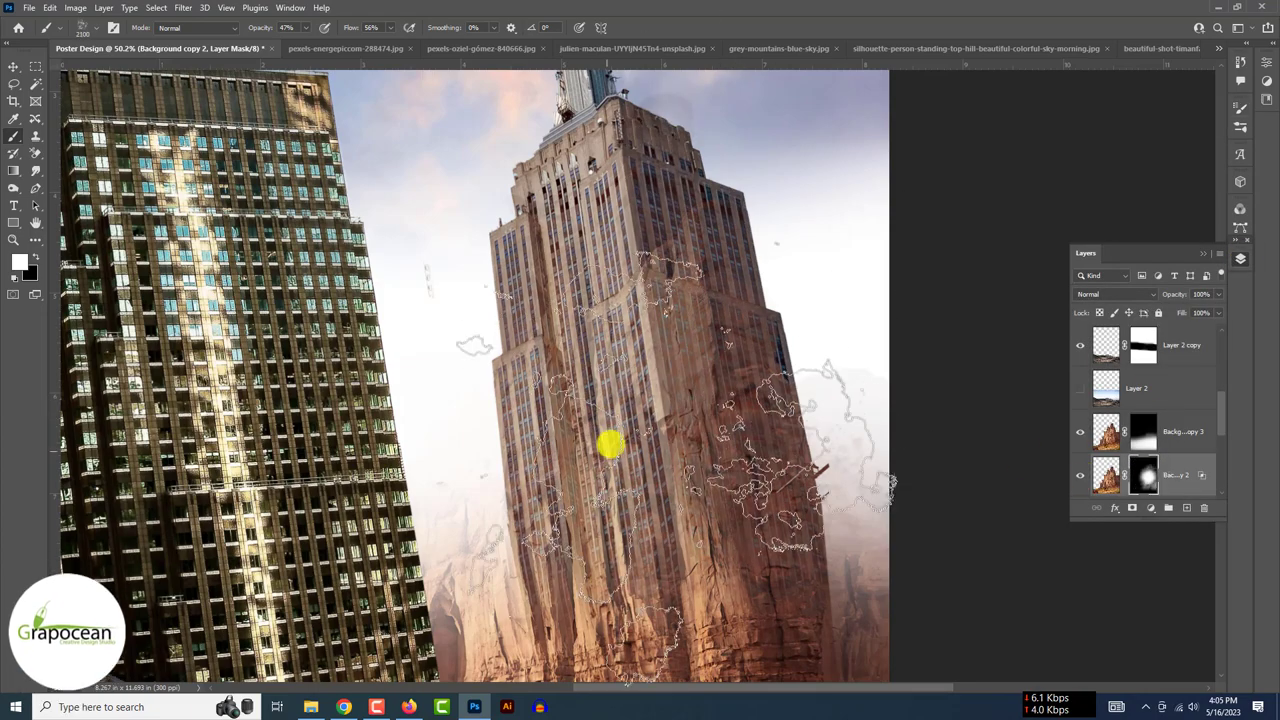
{"action": "scroll", "coordinate": [651, 294], "scroll_direction": "down", "scroll_amount": 5}
{"action": "scroll", "coordinate": [651, 300], "scroll_direction": "up", "scroll_amount": 5}
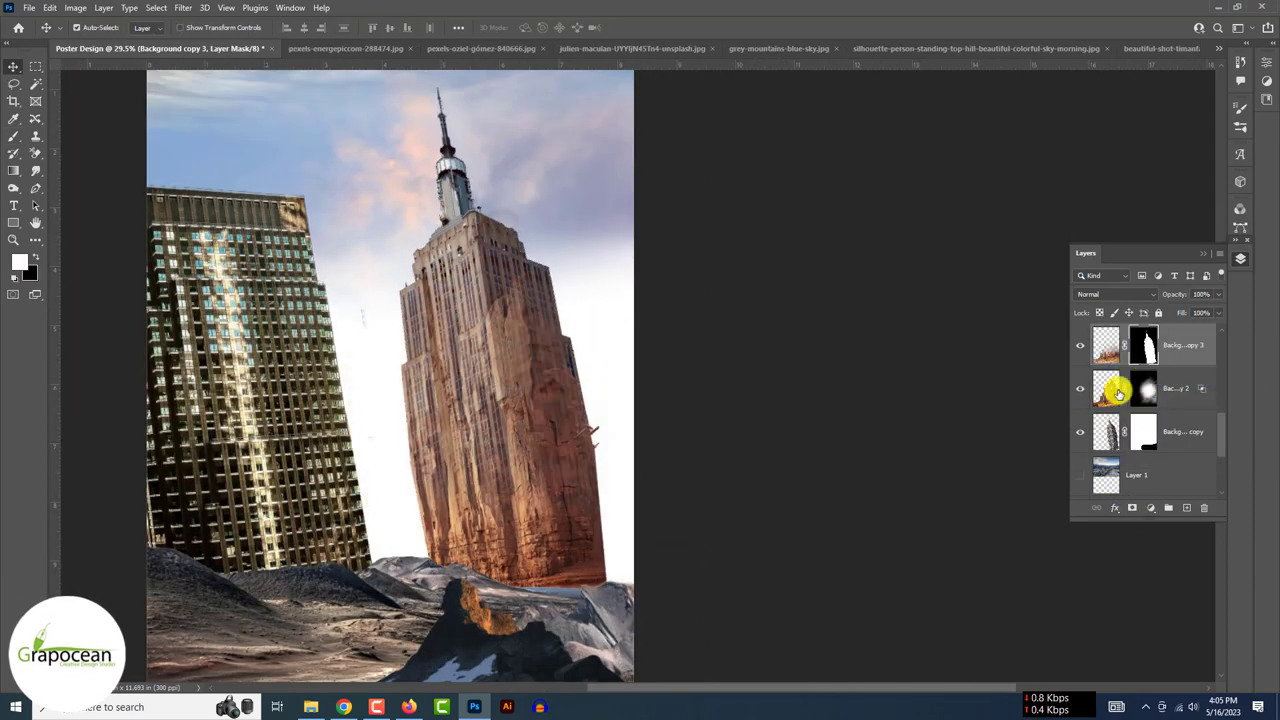
{"action": "left_click", "coordinate": [1079, 389]}
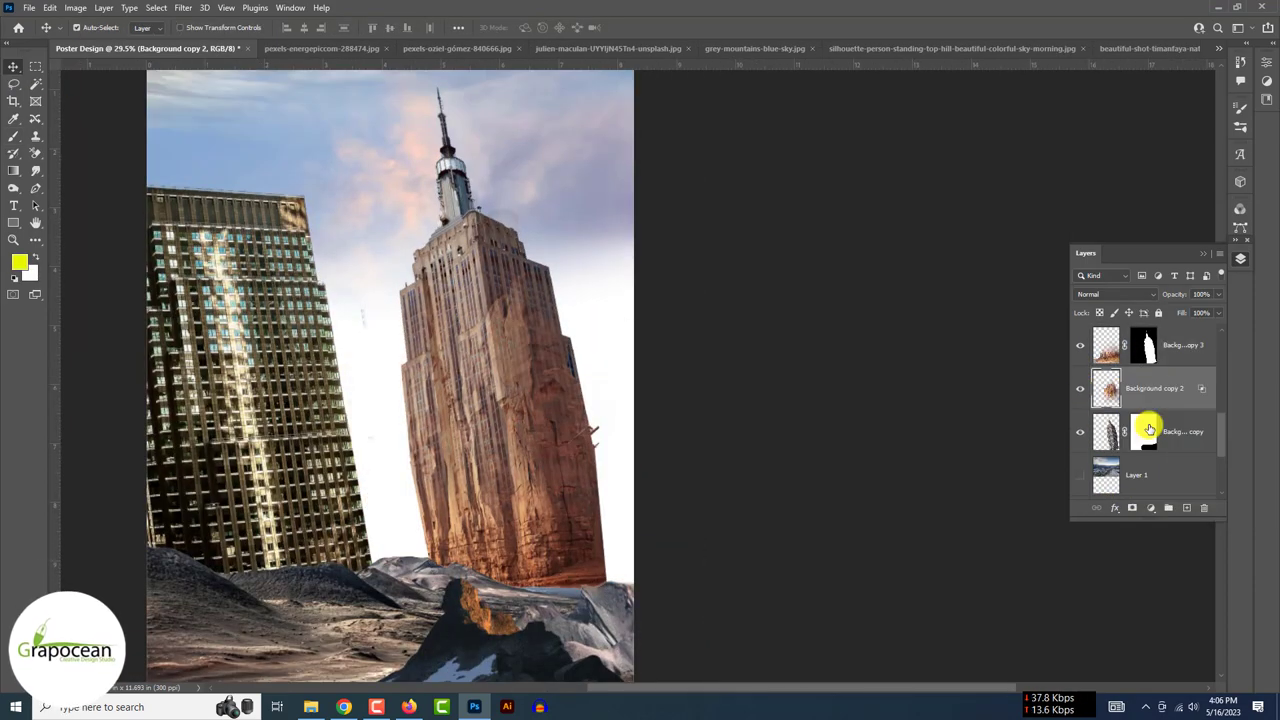
Step: Apply the layer mask to the rock layer and review the brush presets
{"action": "right_click", "coordinate": [1134, 404]}
{"action": "left_click", "coordinate": [1147, 457]}
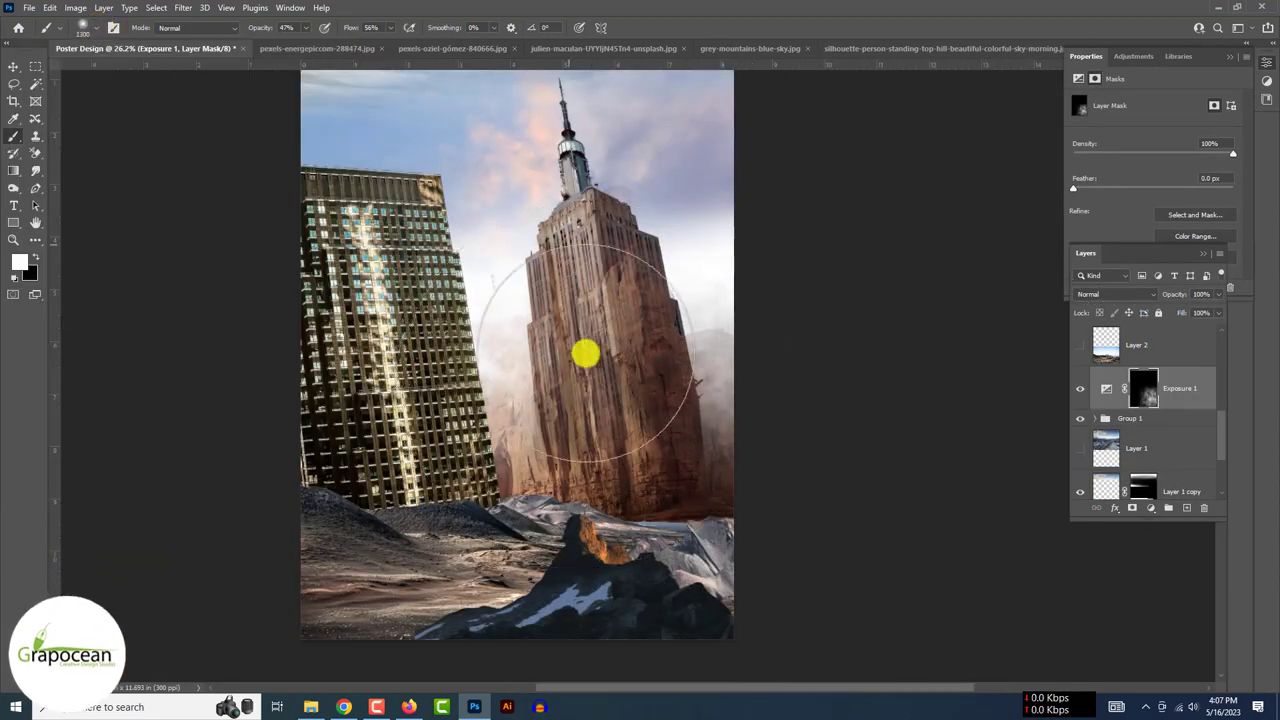
{"action": "scroll", "coordinate": [586, 354], "scroll_direction": "up", "scroll_amount": 3}
{"action": "right_click", "coordinate": [635, 238]}
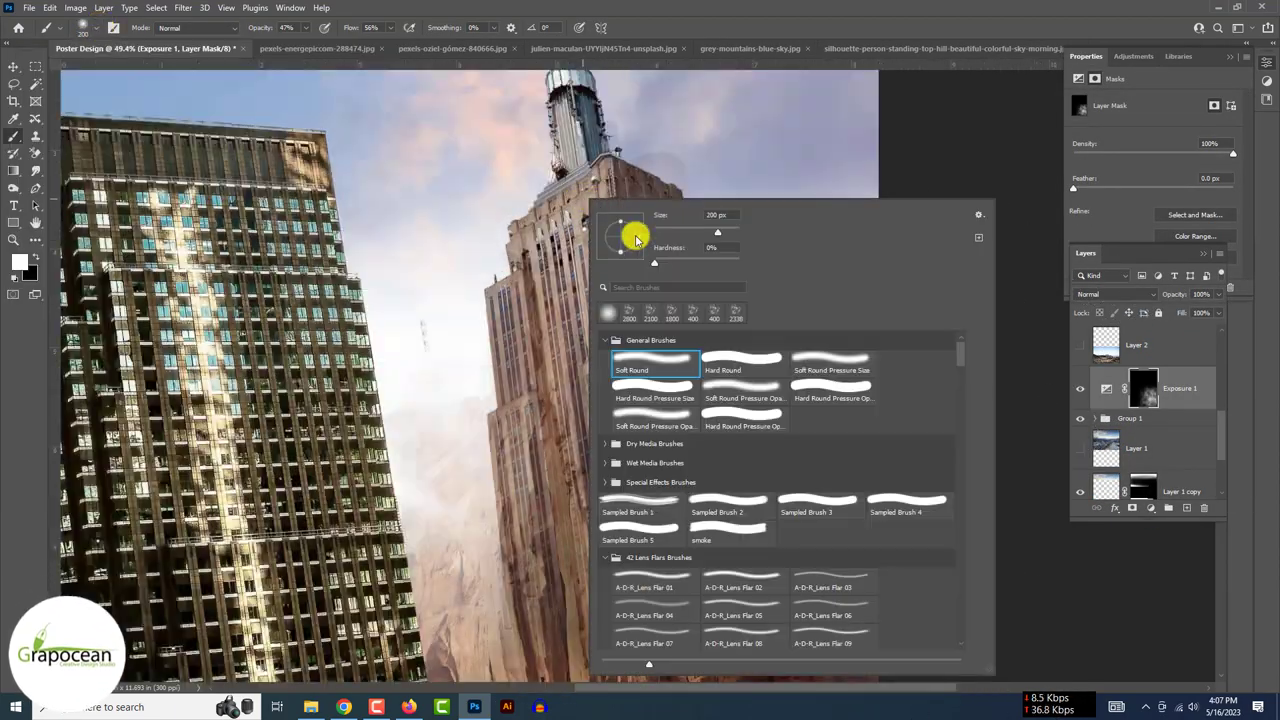
{"action": "key", "text": "Escape"}
{"action": "scroll", "coordinate": [560, 634], "scroll_direction": "down", "scroll_amount": 3}
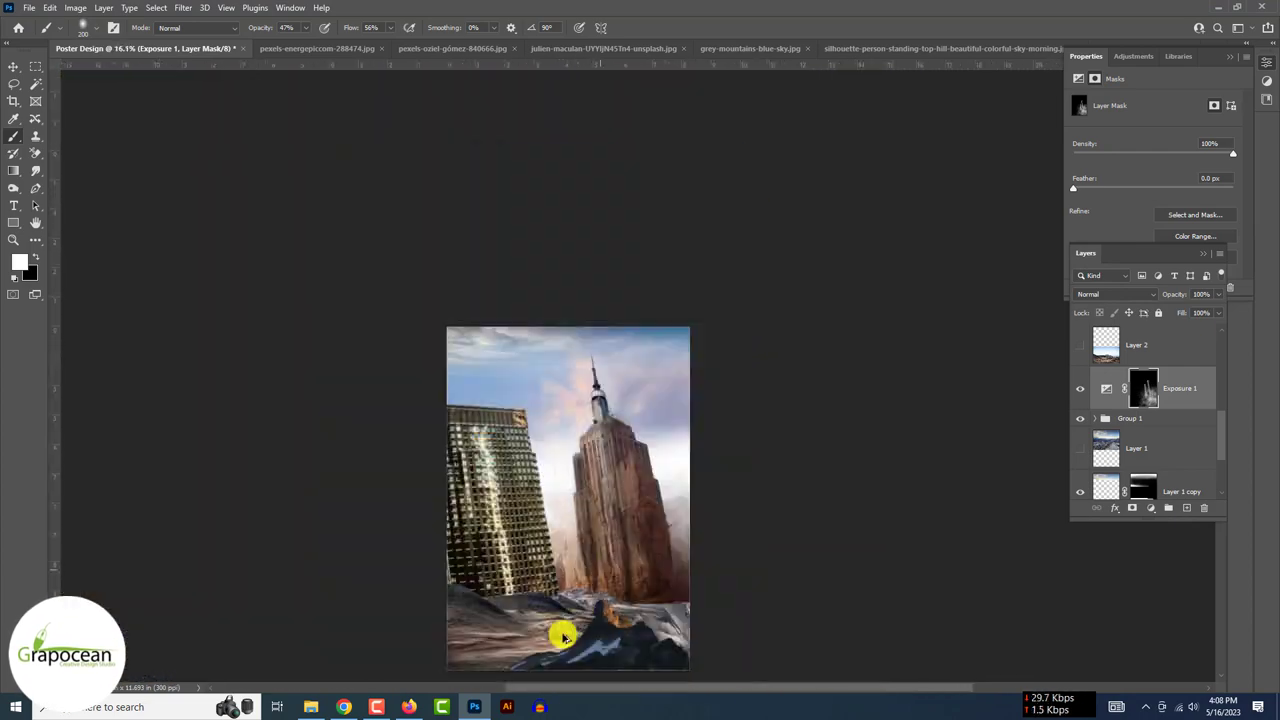
{"action": "scroll", "coordinate": [644, 415], "scroll_direction": "up", "scroll_amount": 2}
{"action": "scroll", "coordinate": [688, 537], "scroll_direction": "up", "scroll_amount": 1}
{"action": "scroll", "coordinate": [628, 314], "scroll_direction": "up", "scroll_amount": 2}
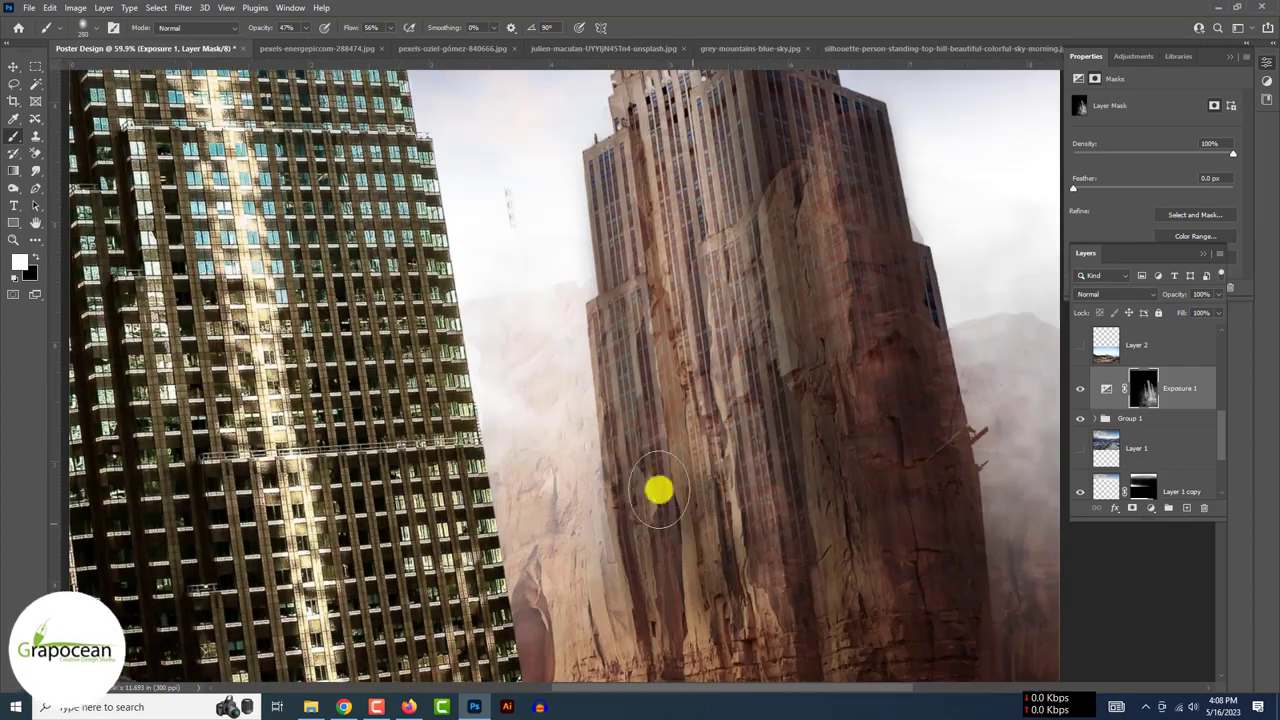
{"action": "scroll", "coordinate": [587, 606], "scroll_direction": "up", "scroll_amount": 1}
{"action": "scroll", "coordinate": [587, 606], "scroll_direction": "down", "scroll_amount": 2}
{"action": "scroll", "coordinate": [963, 606], "scroll_direction": "down", "scroll_amount": 1}
Step: Select the Background copy 2 mask, then bring up the cut-out mountain peak document
{"action": "key", "text": "v"}
{"action": "scroll", "coordinate": [737, 251], "scroll_direction": "up", "scroll_amount": 4}
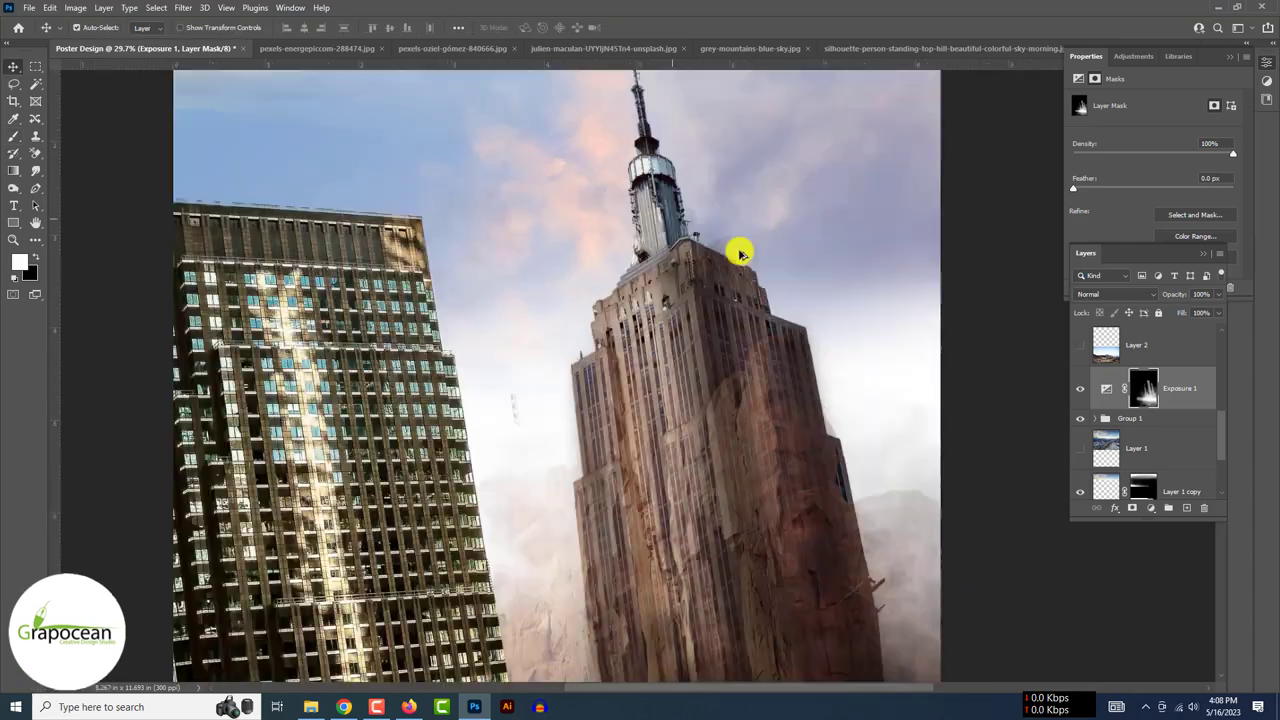
{"action": "left_click", "coordinate": [1160, 478]}
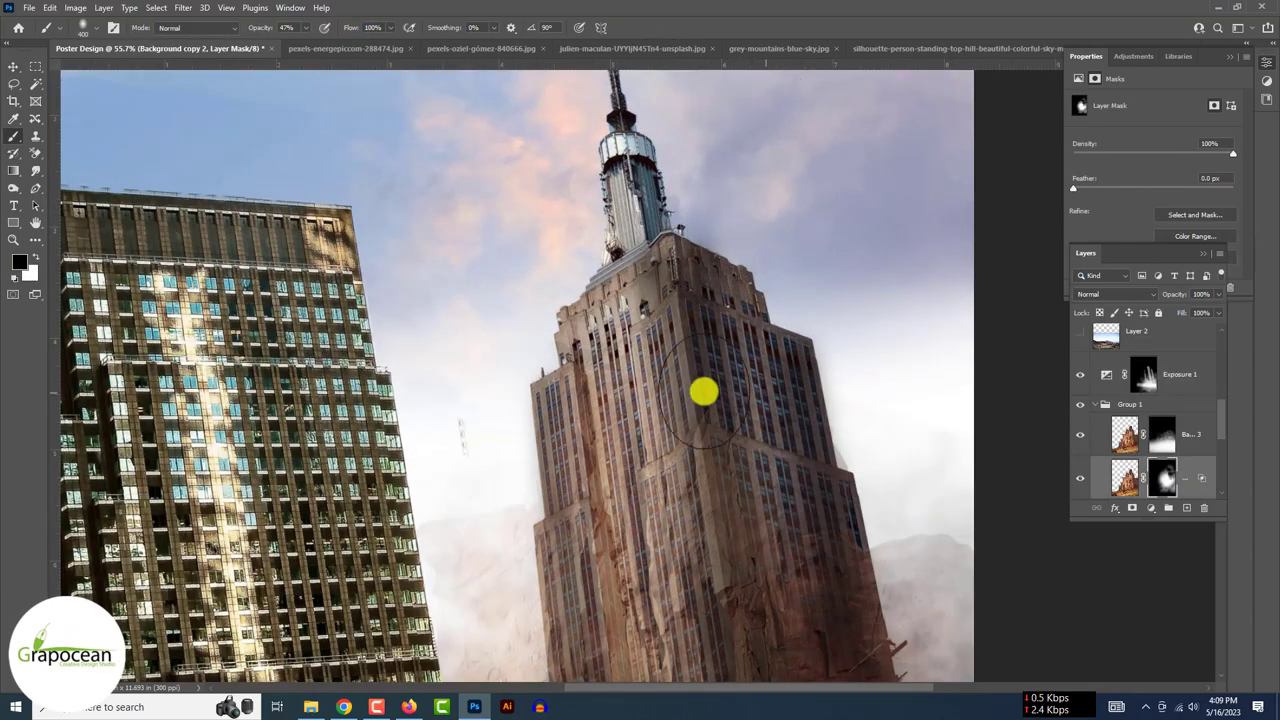
{"action": "scroll", "coordinate": [957, 626], "scroll_direction": "down", "scroll_amount": 3}
{"action": "left_click", "coordinate": [14, 66]}
{"action": "left_click", "coordinate": [494, 46]}
Step: Cycle through the open documents and open another image file
{"action": "left_click", "coordinate": [1040, 48]}
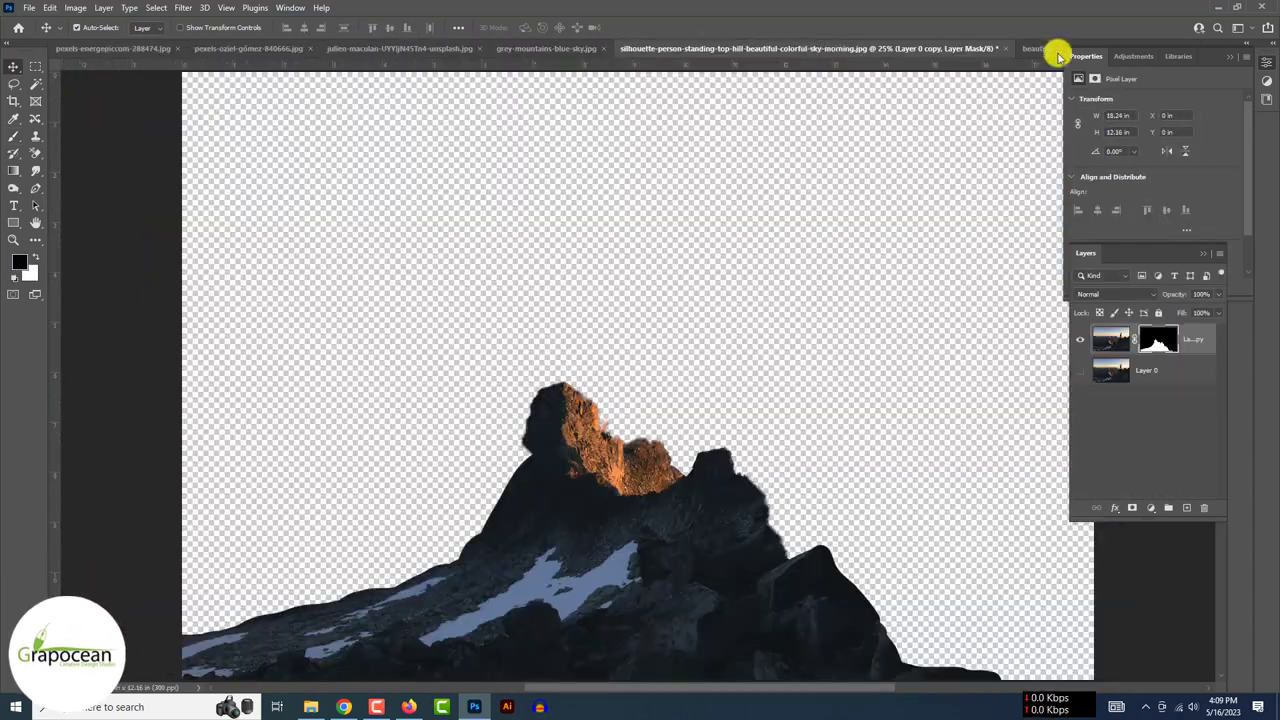
{"action": "left_click", "coordinate": [1218, 48]}
{"action": "left_click", "coordinate": [943, 180]}
{"action": "left_click", "coordinate": [29, 7]}
{"action": "left_click", "coordinate": [37, 43]}
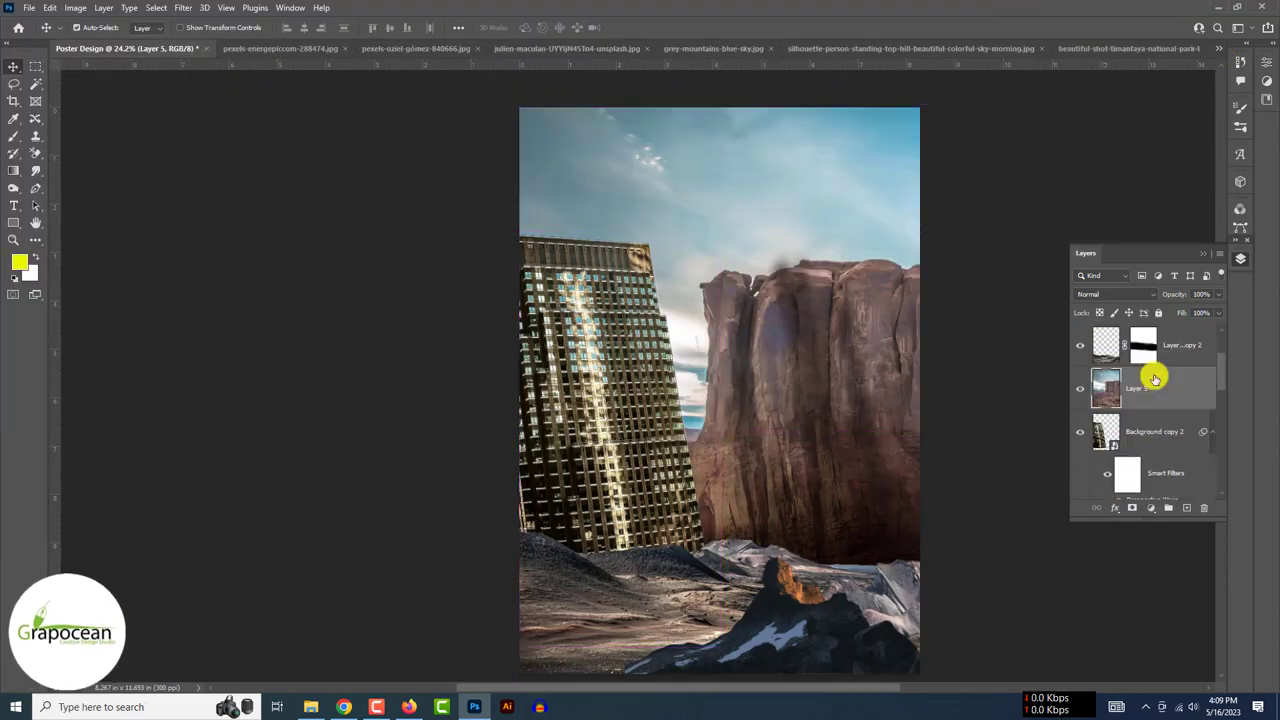
Step: Place the Monument Valley mesa and mask out the blue patch at the tower's base
{"action": "left_click", "coordinate": [920, 200]}
{"action": "left_click", "coordinate": [183, 7]}
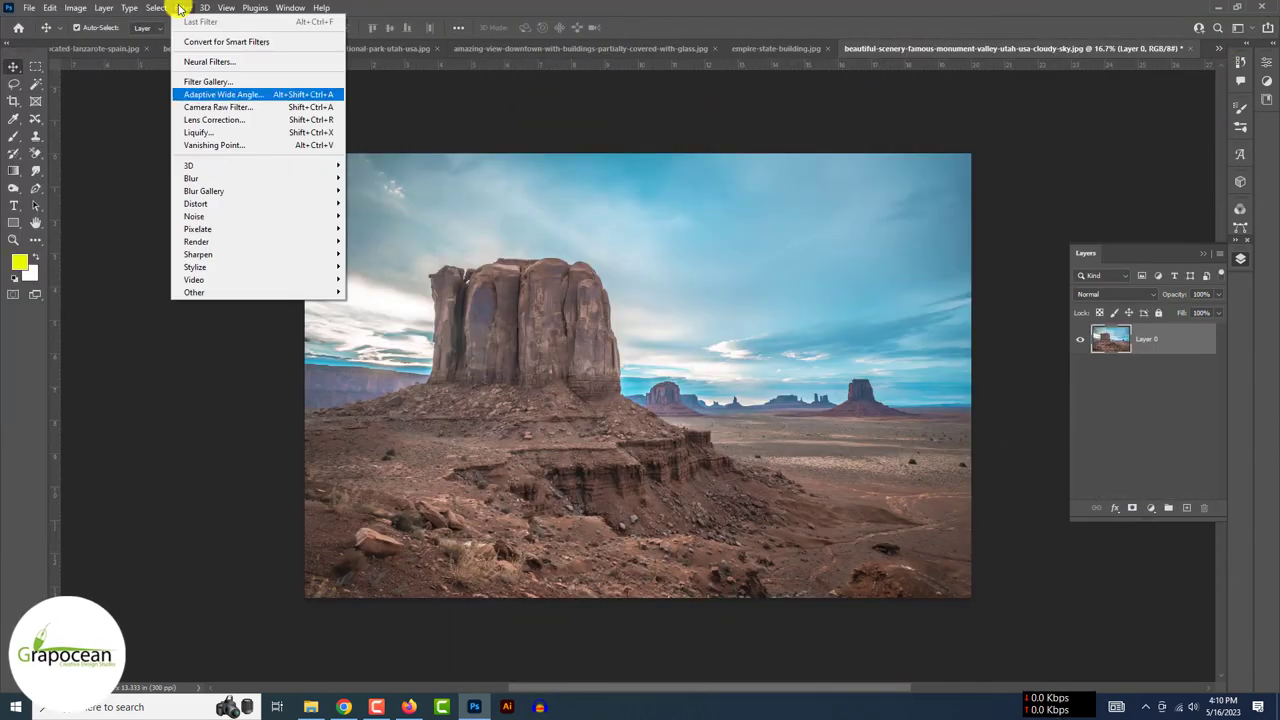
{"action": "left_click", "coordinate": [175, 165]}
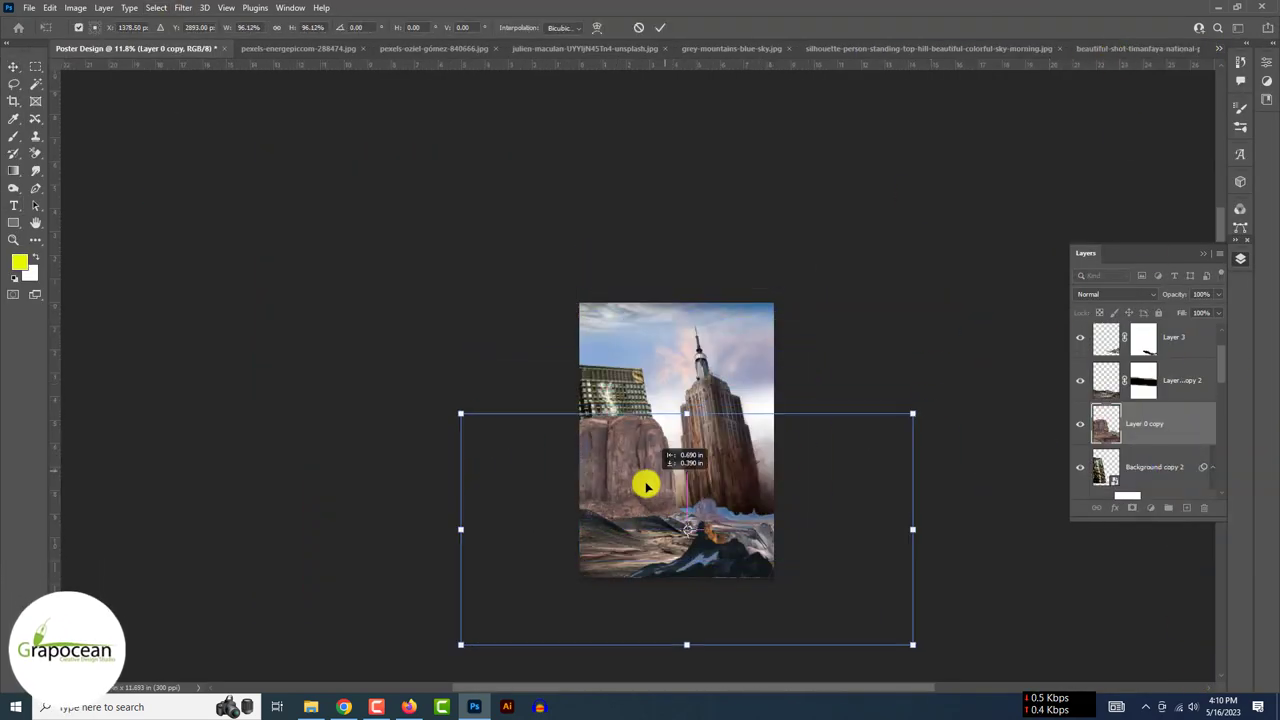
{"action": "left_click", "coordinate": [657, 27]}
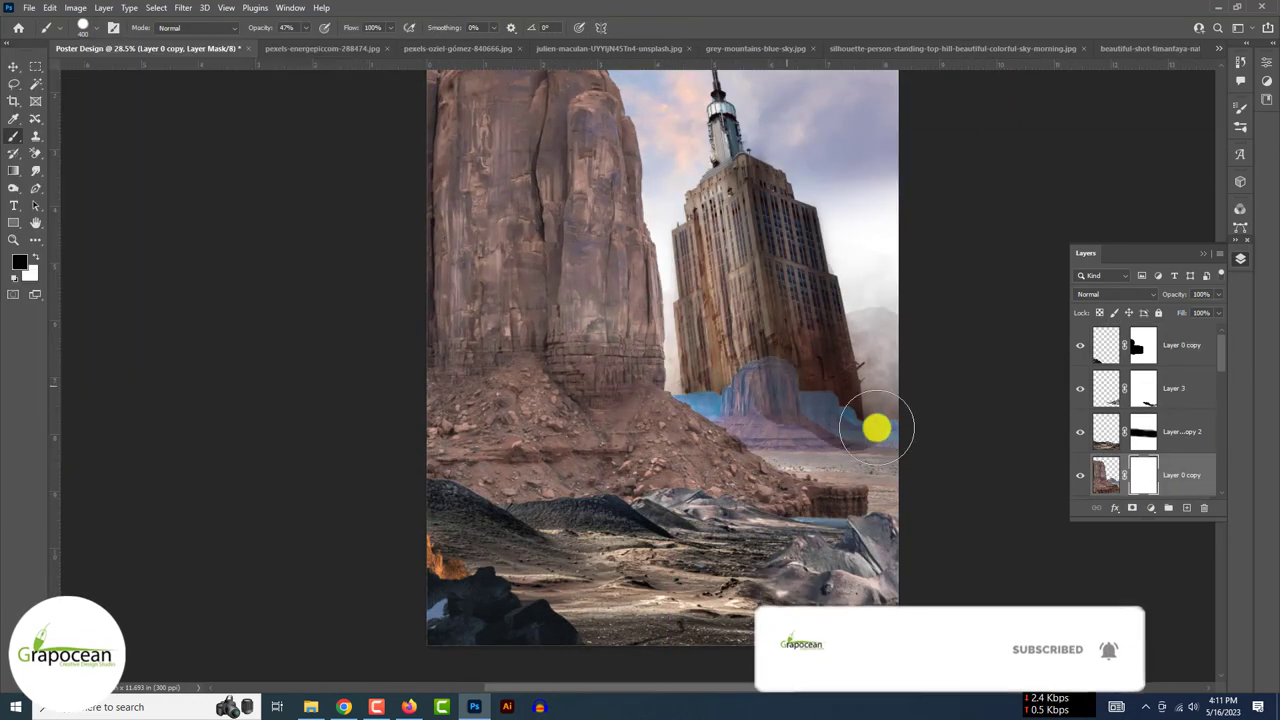
{"action": "key", "text": "0"}
{"action": "left_click_drag", "start_coordinate": [917, 500], "coordinate": [781, 423]}
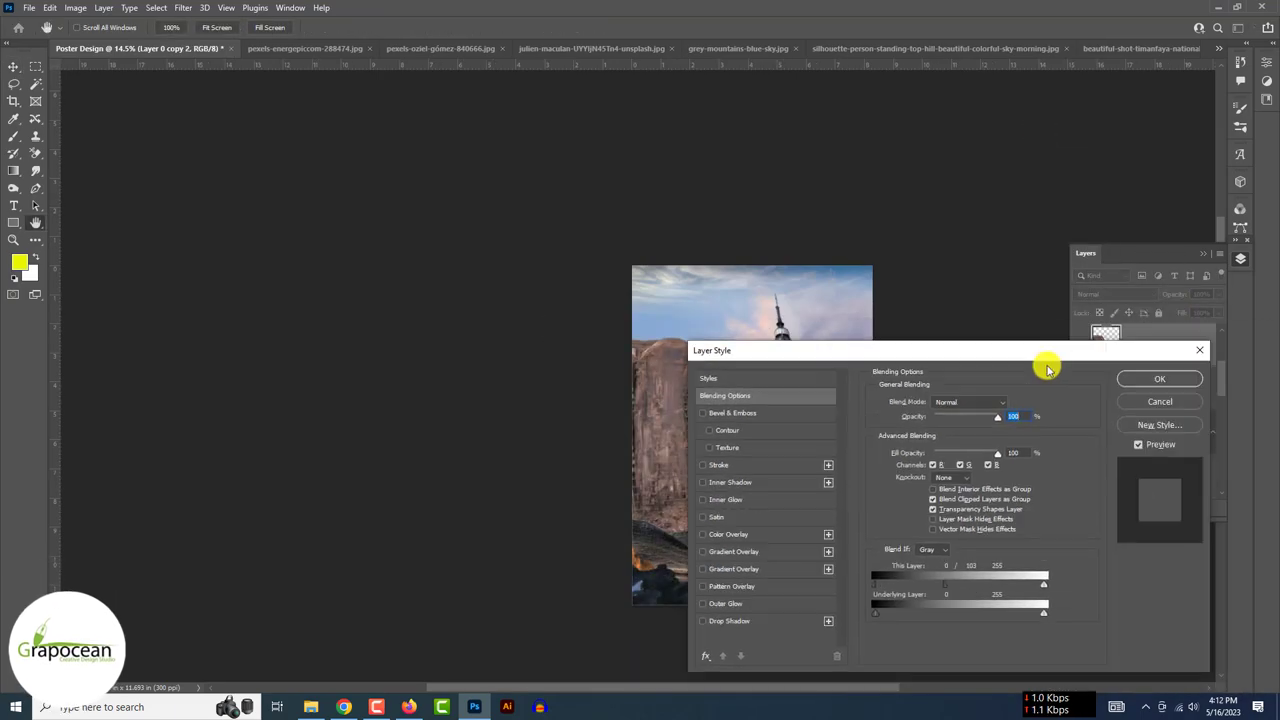
Step: Give Layer 0 copy 2 a hidden mask and paint hazy texture over the left tower
{"action": "left_click", "coordinate": [1017, 357]}
{"action": "left_click", "coordinate": [1132, 507], "text": "alt"}
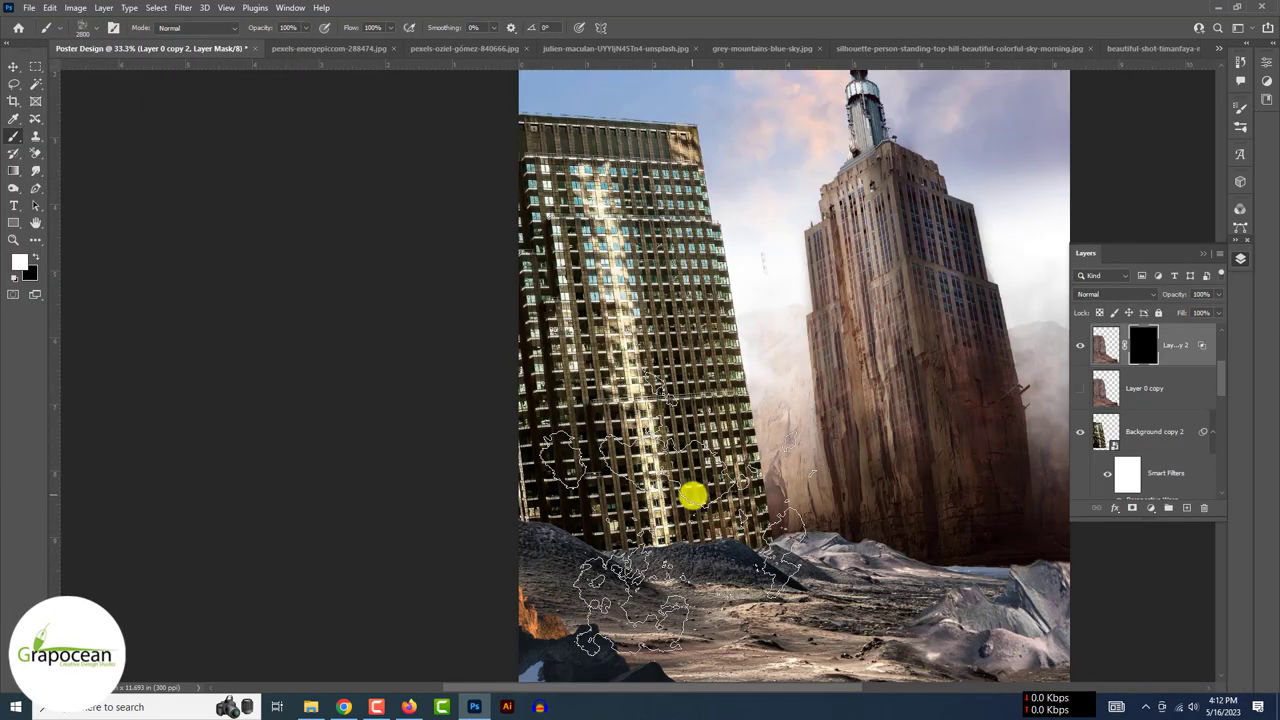
{"action": "mouse_move", "coordinate": [693, 494]}
{"action": "left_mouse_down"}
{"action": "mouse_move", "coordinate": [657, 521]}
{"action": "mouse_move", "coordinate": [734, 531]}
{"action": "left_mouse_up"}
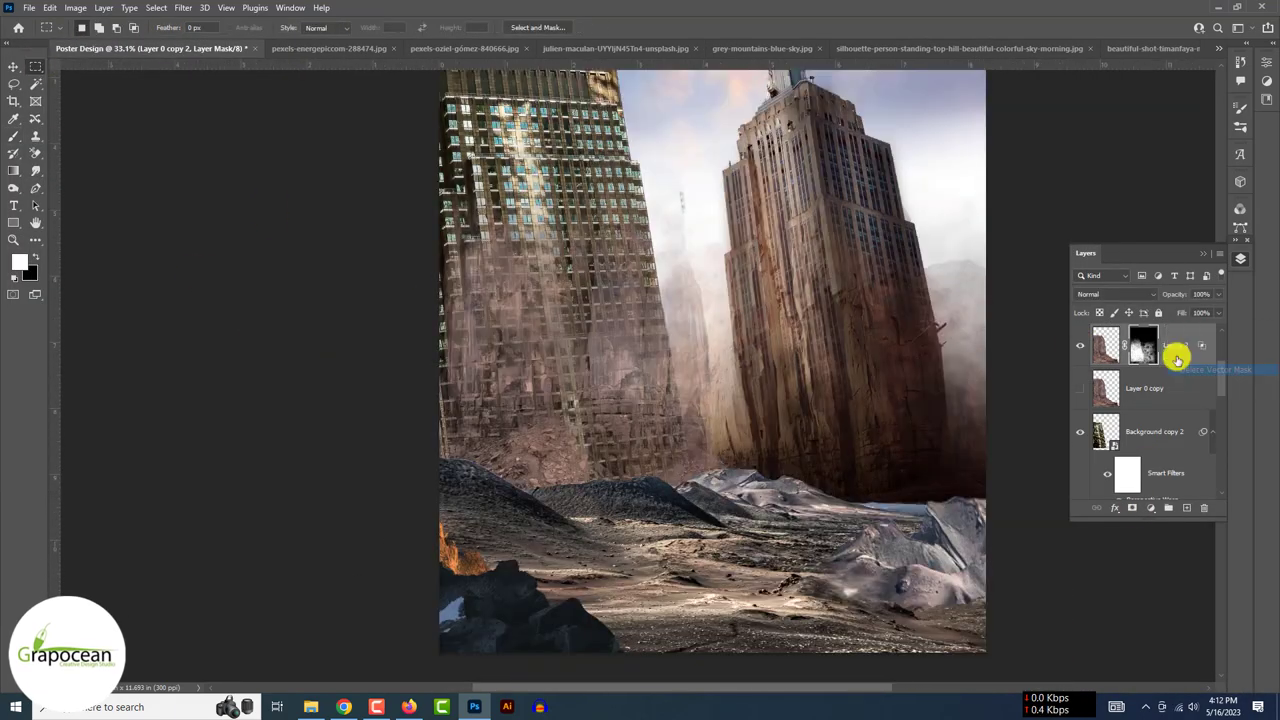
Step: Hide the top layer through its mask, then show Layer 0 copy with a hidden mask
{"action": "left_click", "coordinate": [1132, 507], "text": "alt"}
{"action": "key", "text": "b"}
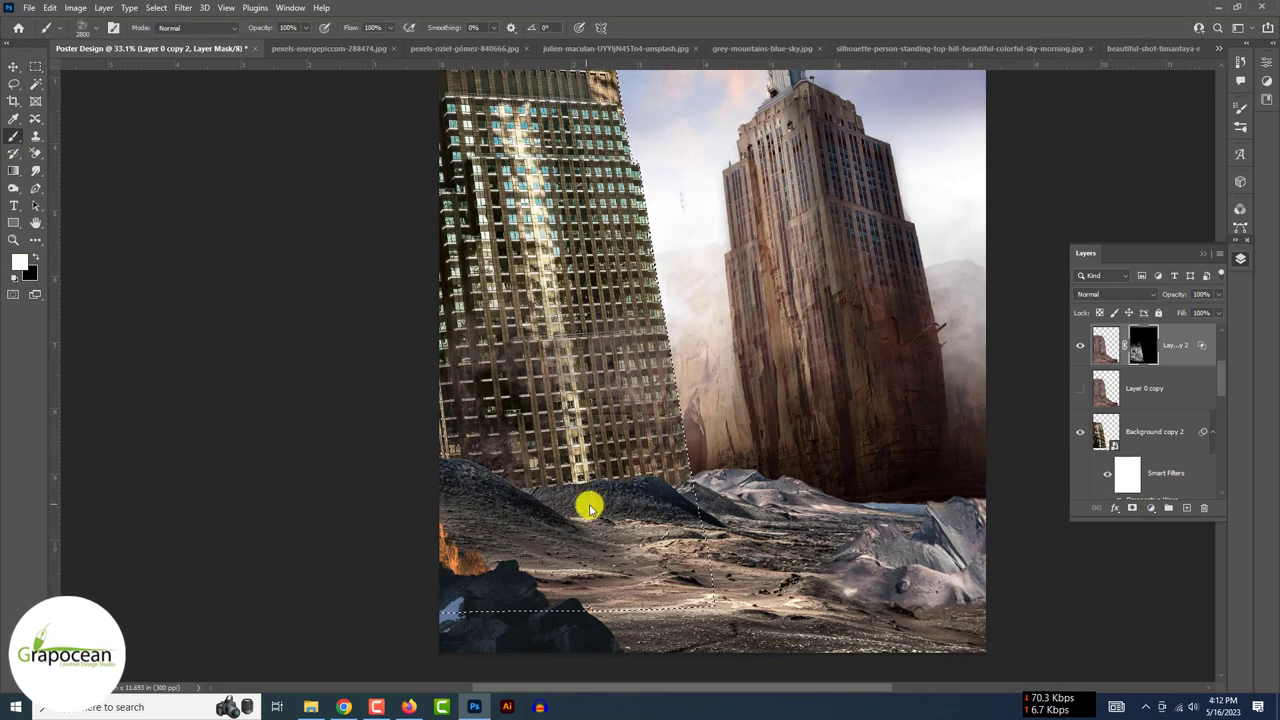
{"action": "left_click", "coordinate": [1080, 388]}
{"action": "left_click", "coordinate": [1160, 388]}
{"action": "left_click", "coordinate": [1132, 507], "text": "alt"}
{"action": "left_click", "coordinate": [100, 28]}
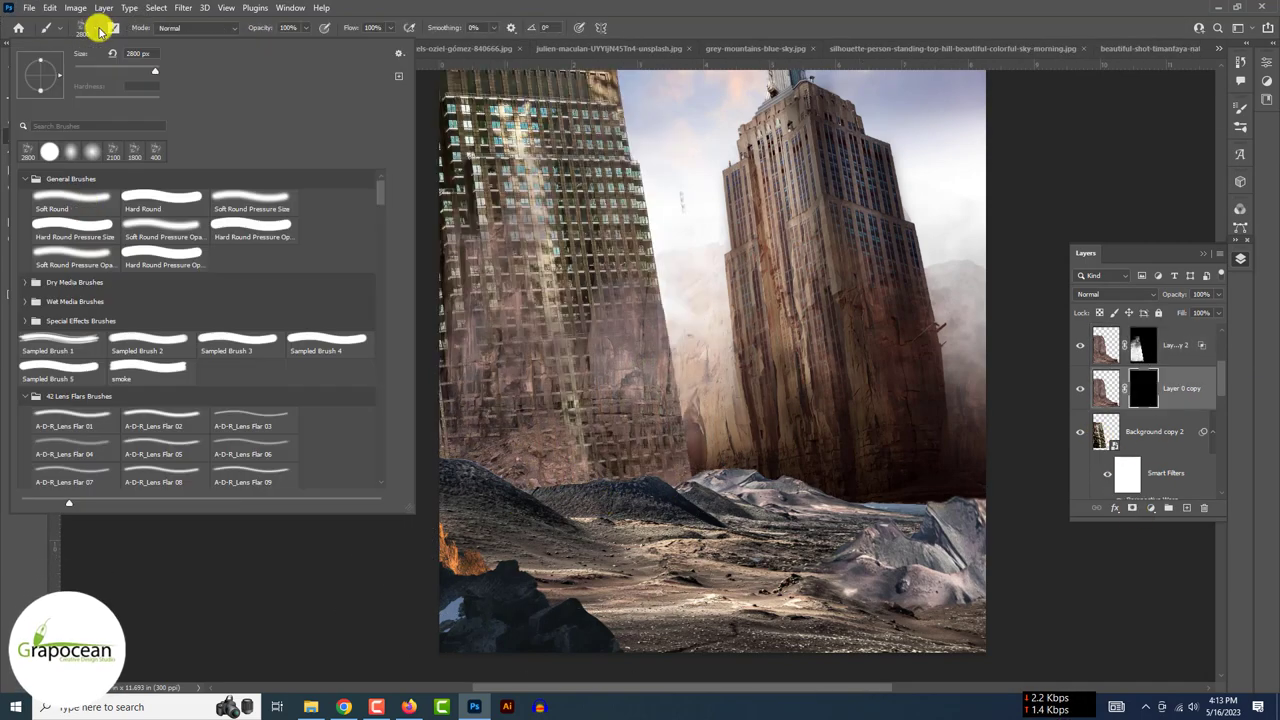
{"action": "left_click", "coordinate": [587, 540]}
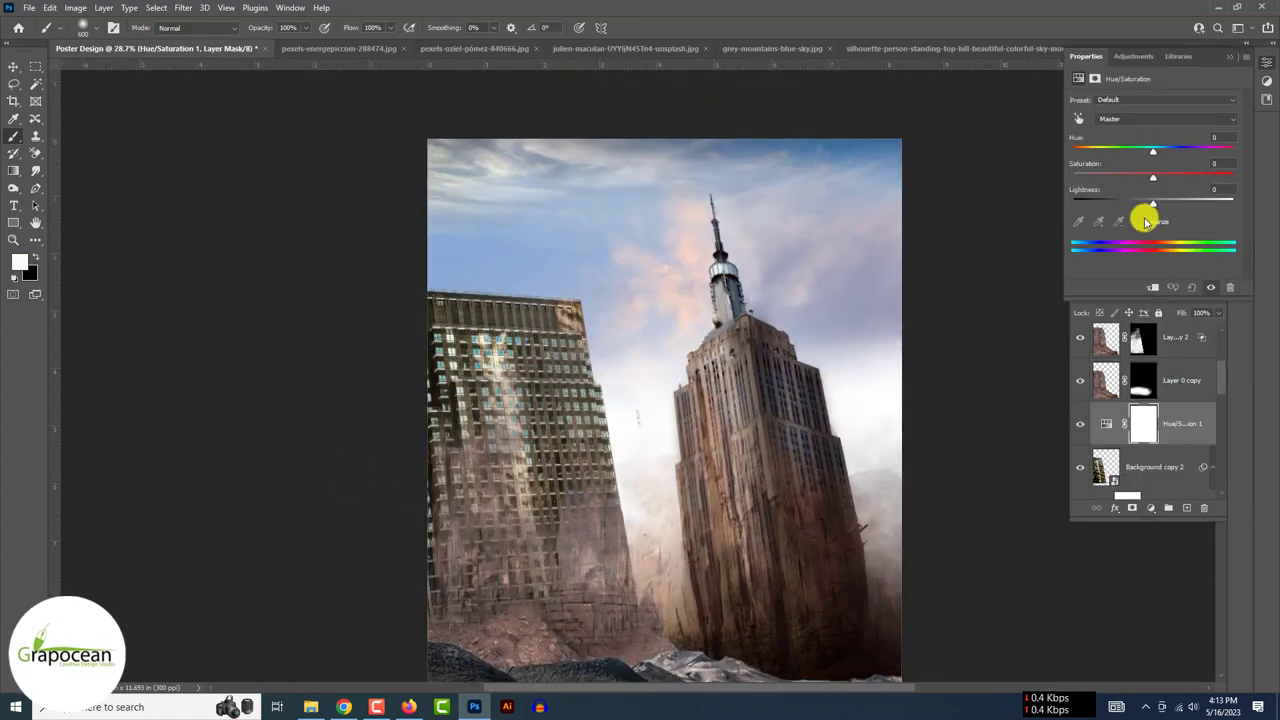
Step: Colorize the Hue/Saturation adjustment and lower its saturation and lightness to grey and darken the scene
{"action": "left_click", "coordinate": [1147, 221]}
{"action": "left_click_drag", "start_coordinate": [1114, 177], "coordinate": [1073, 177]}
{"action": "mouse_move", "coordinate": [1146, 203]}
{"action": "left_mouse_down"}
{"action": "mouse_move", "coordinate": [1127, 203]}
{"action": "mouse_move", "coordinate": [1153, 206]}
{"action": "left_mouse_up"}
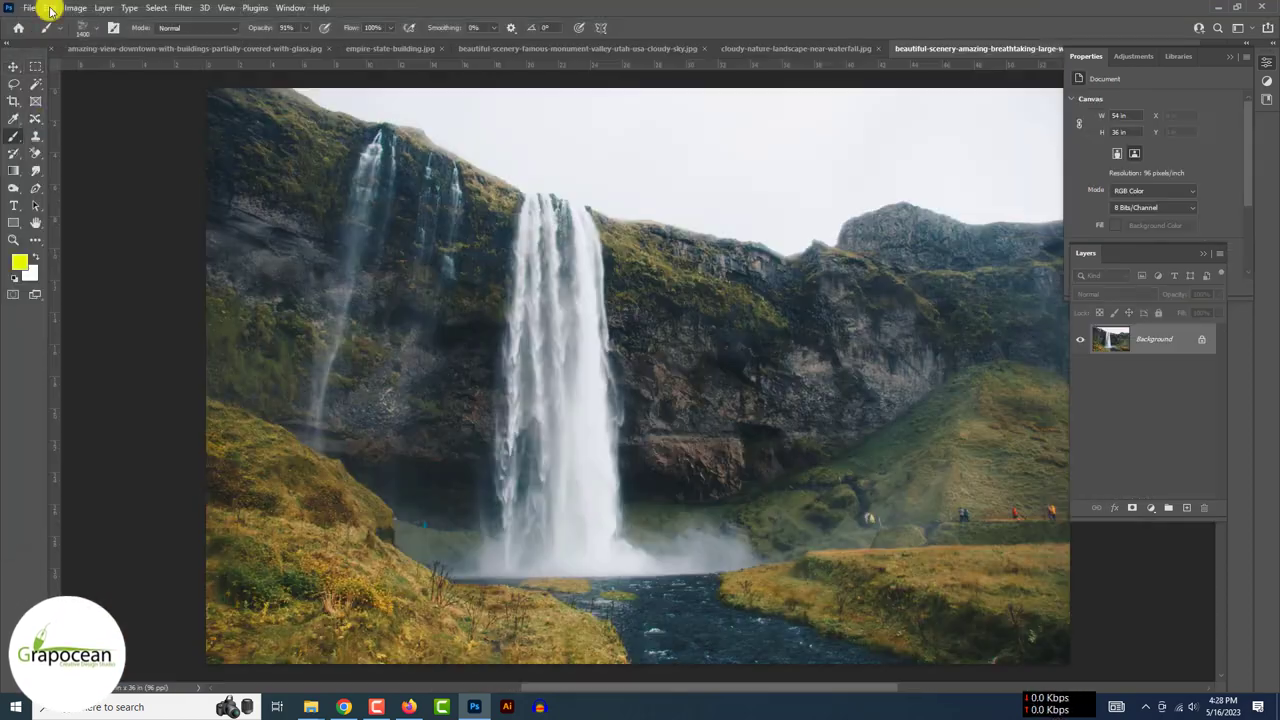
Step: Select the main waterfall area and begin fitting it into the poster with Free Transform
{"action": "left_click_drag", "start_coordinate": [512, 188], "coordinate": [615, 572]}
{"action": "key", "text": "ctrl+t"}
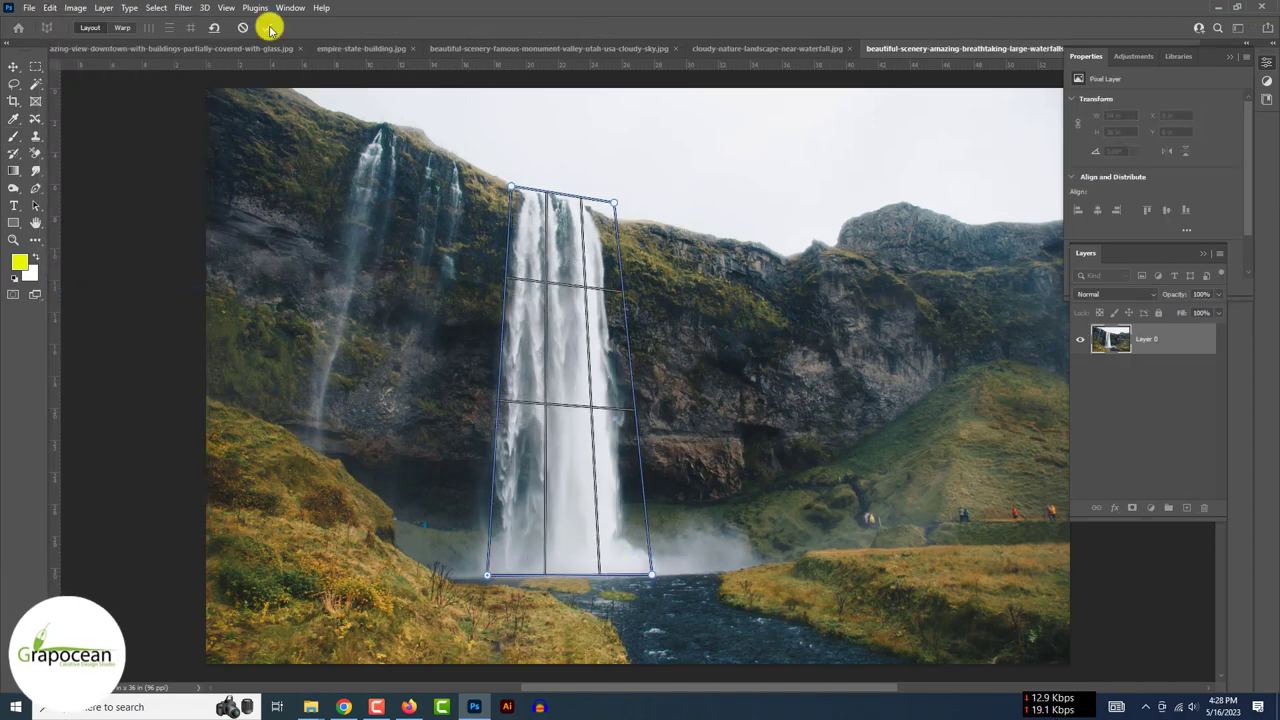
{"action": "left_click", "coordinate": [183, 7]}
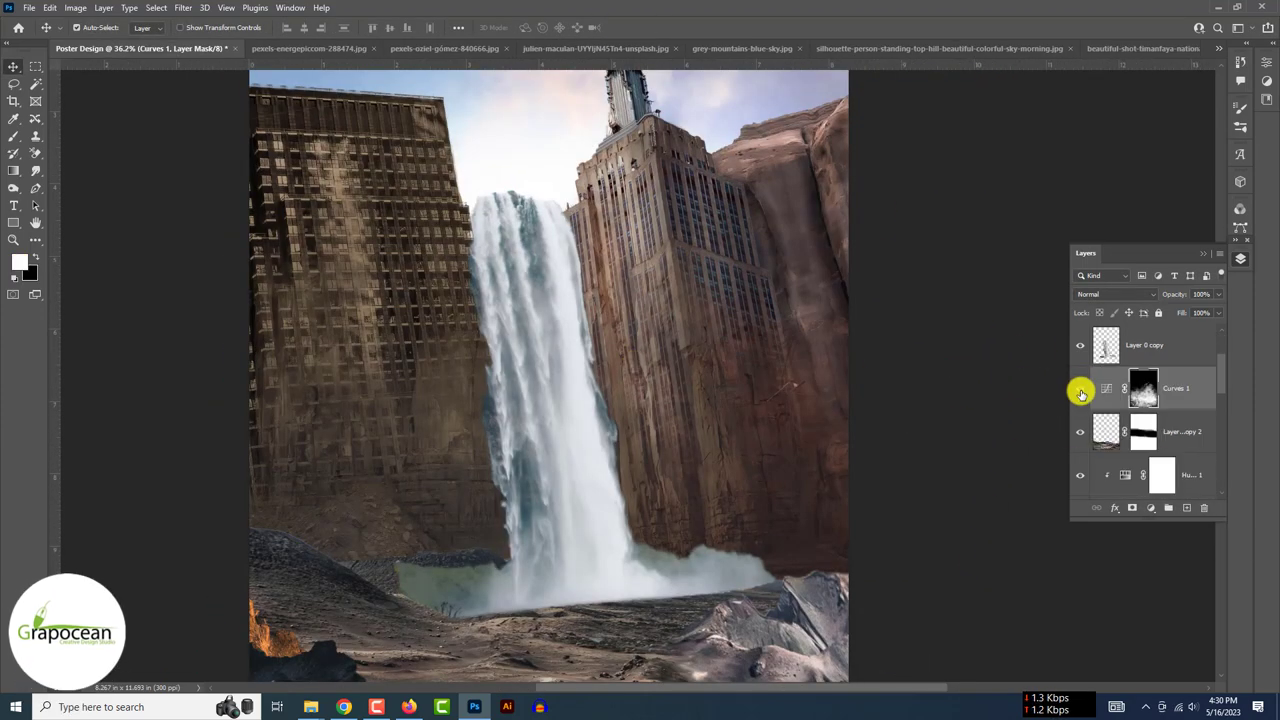
Step: Add a Brightness/Contrast layer with an inverted mask, blend the waterfall into the buildings, and add mist at its base
{"action": "left_click", "coordinate": [1079, 432]}
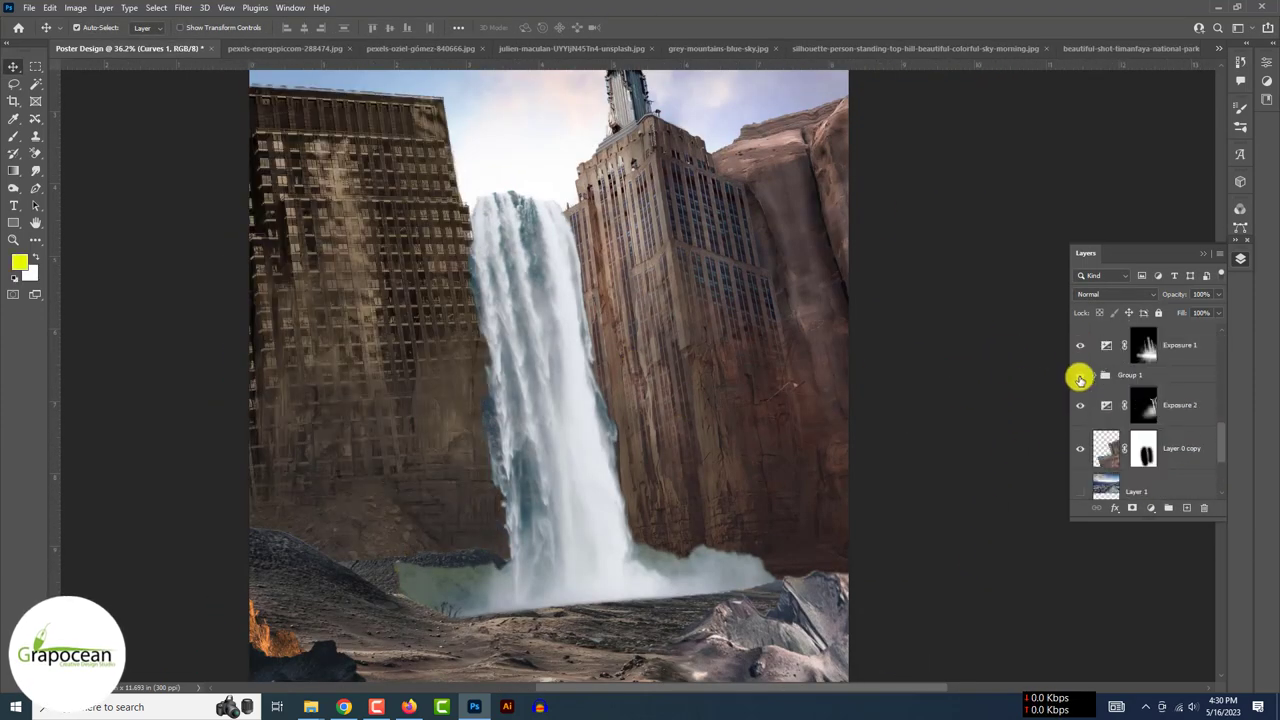
{"action": "left_click", "coordinate": [1143, 388]}
{"action": "key", "text": "ctrl+i"}
{"action": "left_click", "coordinate": [14, 136]}
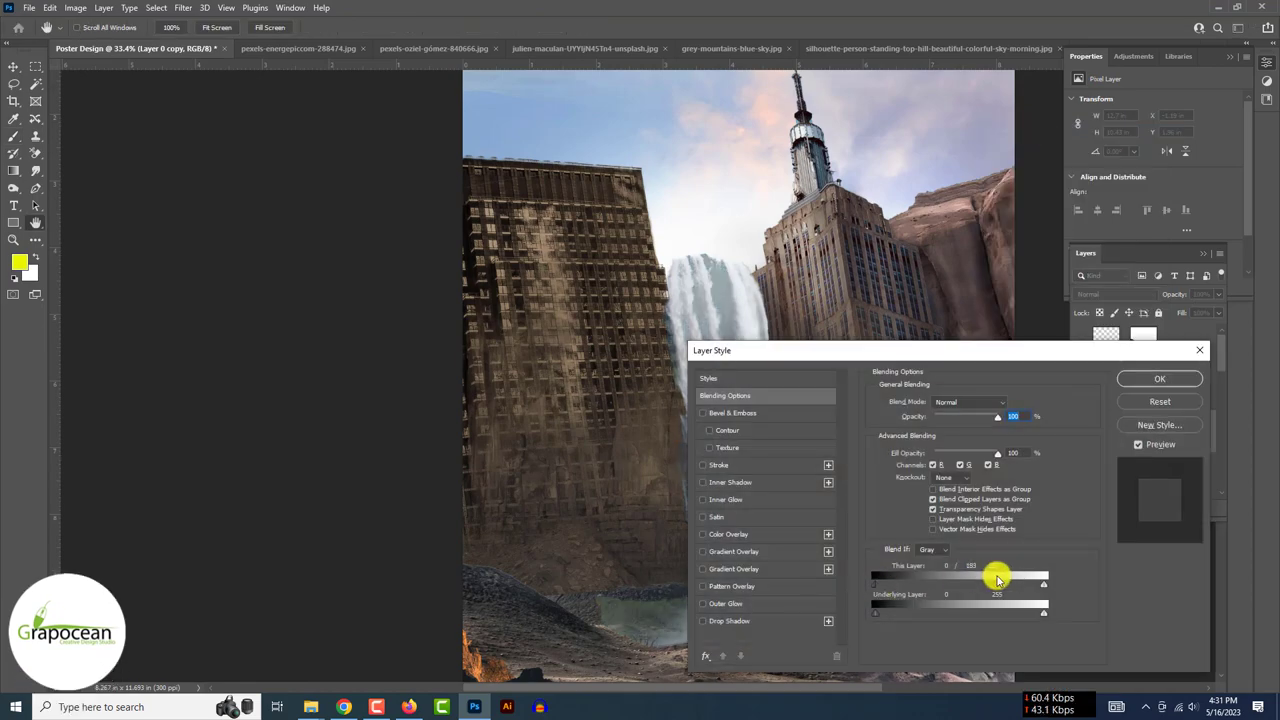
{"action": "left_click_drag", "start_coordinate": [1100, 547], "coordinate": [1025, 547]}
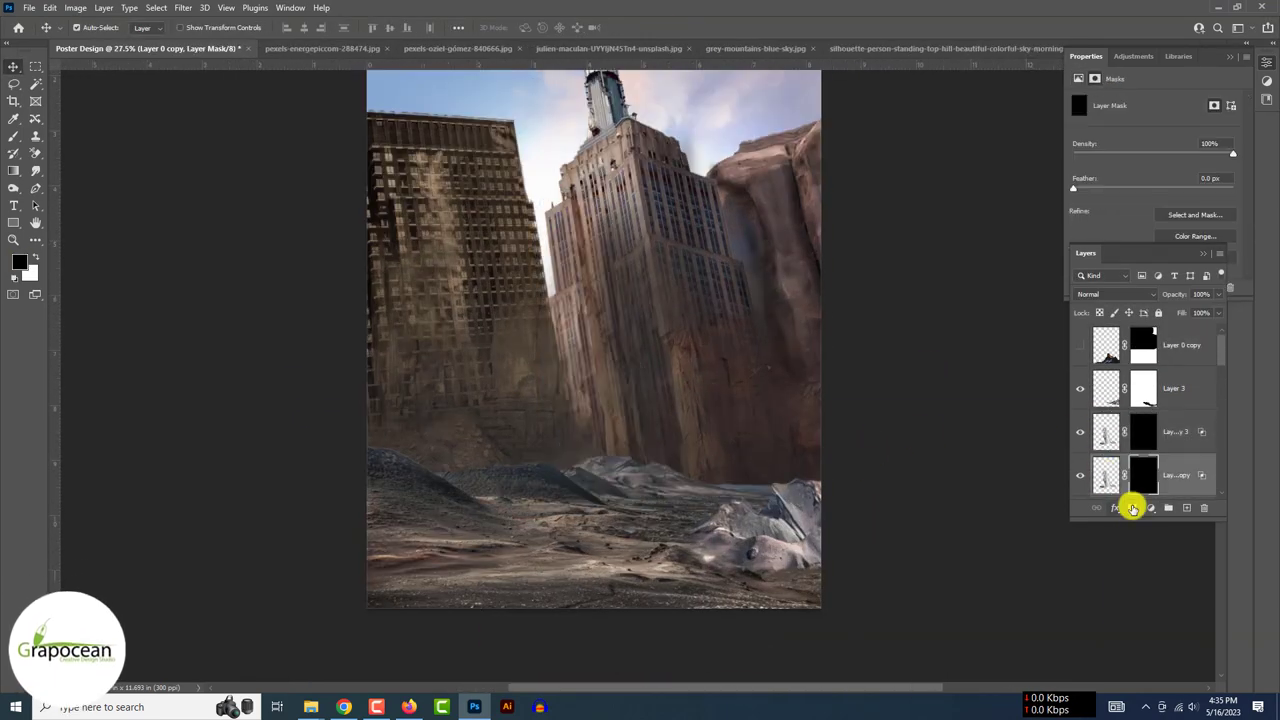
{"action": "left_click_drag", "start_coordinate": [632, 381], "coordinate": [697, 459]}
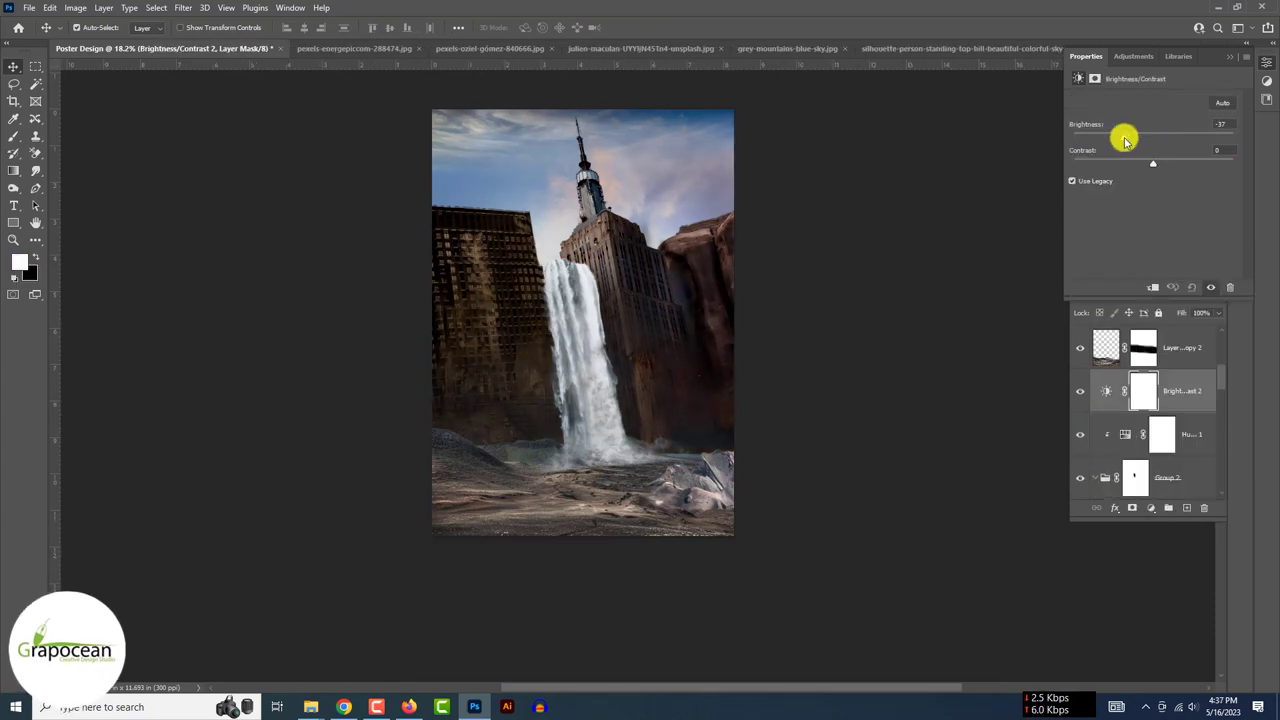
Step: Lower the brightness, invert the Brightness/Contrast mask, reduce brush opacity, and move Layer 2 copy 3 up the stack
{"action": "left_click_drag", "start_coordinate": [1126, 141], "coordinate": [1094, 146]}
{"action": "key", "text": "ctrl+i"}
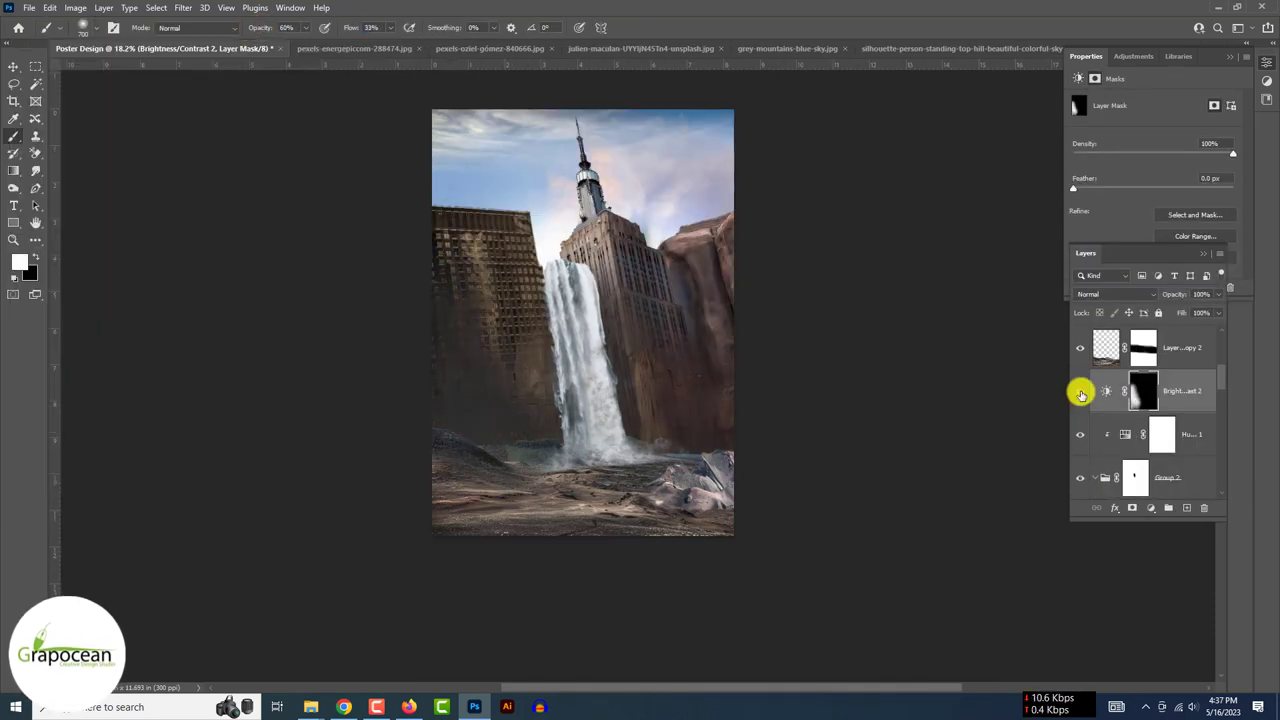
{"action": "left_click_drag", "start_coordinate": [1218, 294], "coordinate": [1174, 312]}
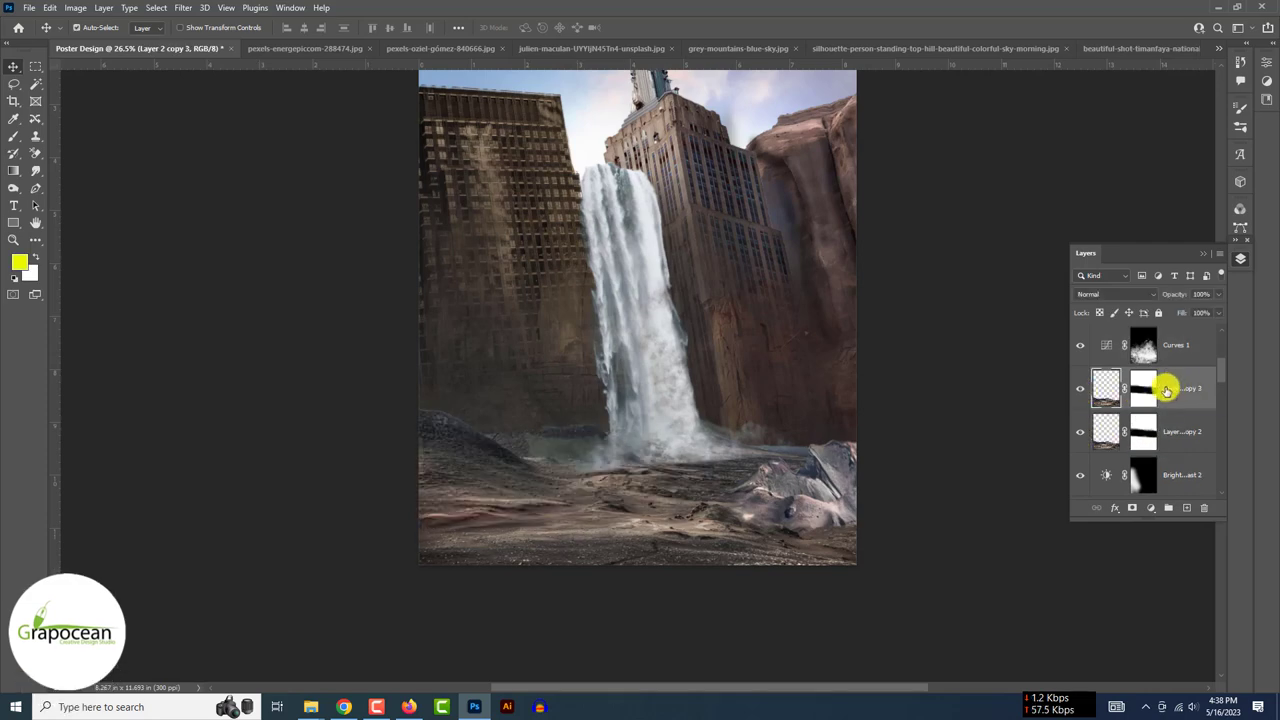
{"action": "left_click_drag", "start_coordinate": [1166, 390], "coordinate": [1174, 219]}
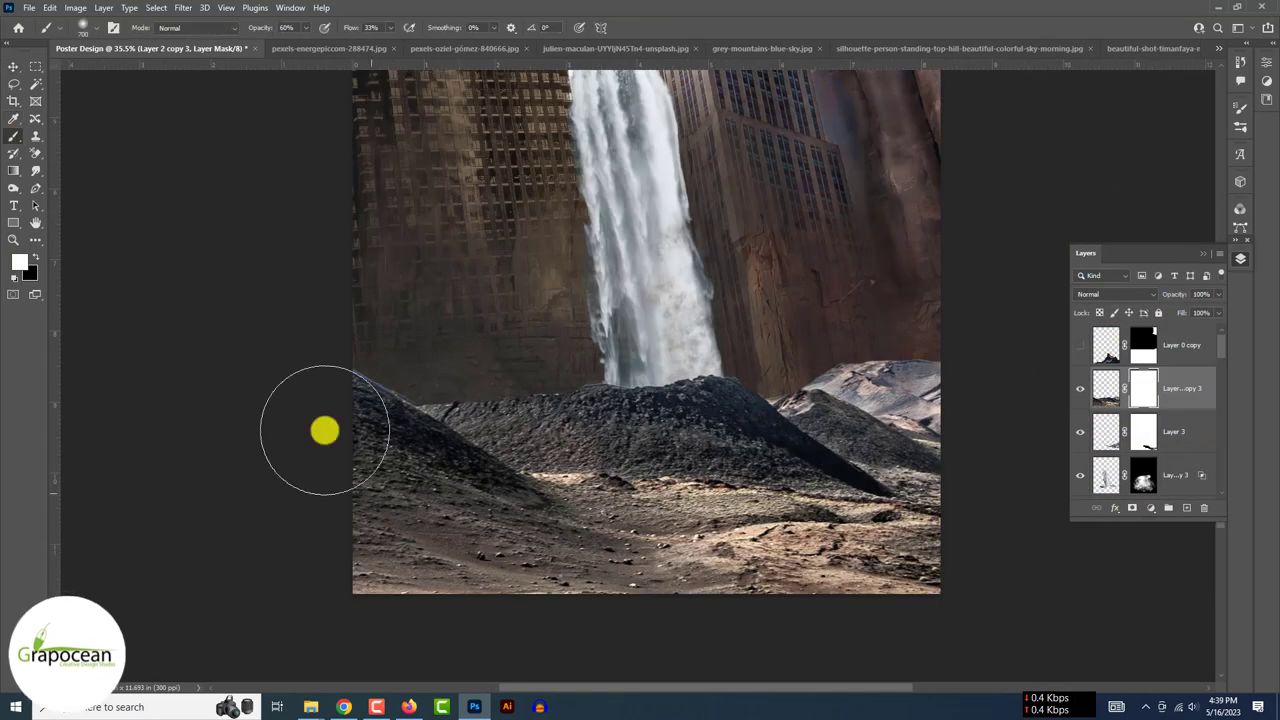
Step: Repaint the foreground mounds on the ground mask, then warp Layer 2 copy 3 into a mound and commit
{"action": "mouse_move", "coordinate": [324, 431]}
{"action": "left_mouse_down"}
{"action": "mouse_move", "coordinate": [949, 551]}
{"action": "mouse_move", "coordinate": [782, 486]}
{"action": "left_mouse_up"}
{"action": "key", "text": "x"}
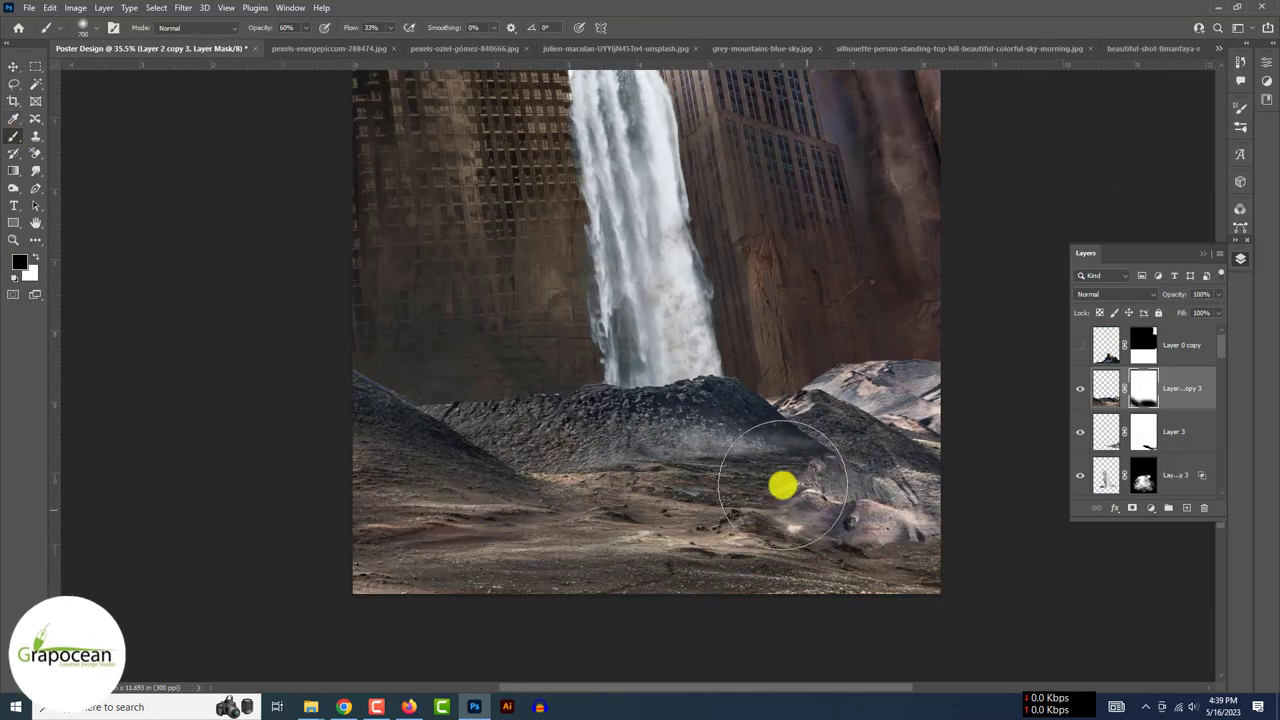
{"action": "scroll", "coordinate": [771, 586], "scroll_direction": "down", "scroll_amount": 3}
{"action": "left_click", "coordinate": [1107, 390], "text": "ctrl"}
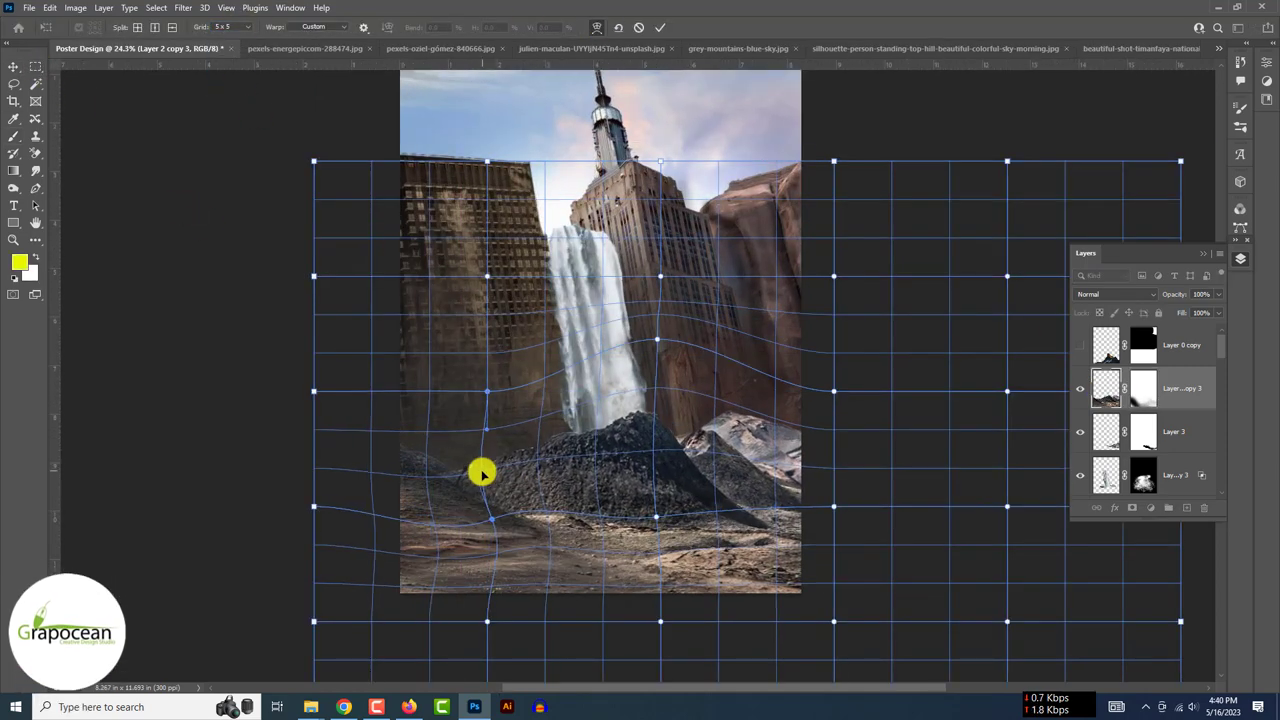
{"action": "left_click", "coordinate": [660, 28]}
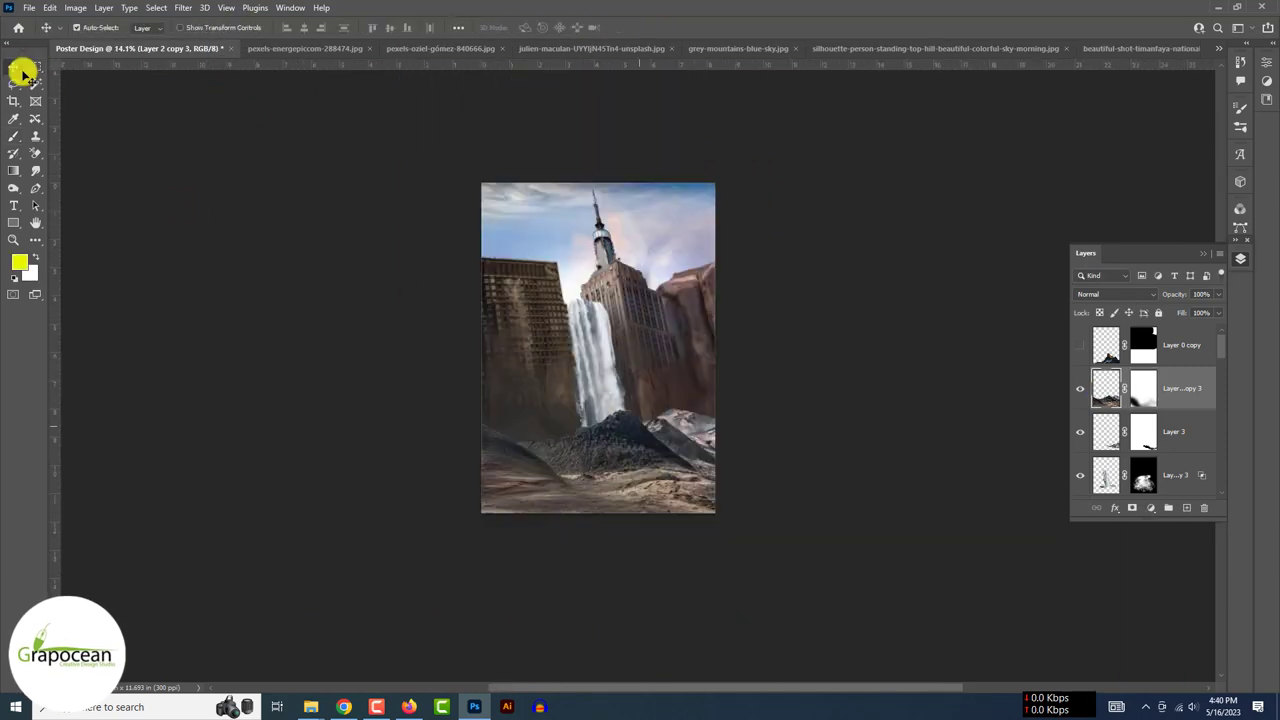
Step: Add a colorized Hue/Saturation layer clipped to Group 4 with near-black lightness
{"action": "left_click", "coordinate": [1150, 507]}
{"action": "left_click", "coordinate": [1180, 374]}
{"action": "mouse_move", "coordinate": [1090, 183]}
{"action": "left_mouse_down"}
{"action": "mouse_move", "coordinate": [1123, 166]}
{"action": "mouse_move", "coordinate": [1107, 207]}
{"action": "left_mouse_up"}
{"action": "left_click_drag", "start_coordinate": [1190, 402], "coordinate": [1186, 343]}
{"action": "left_click", "coordinate": [1186, 362], "text": "alt"}
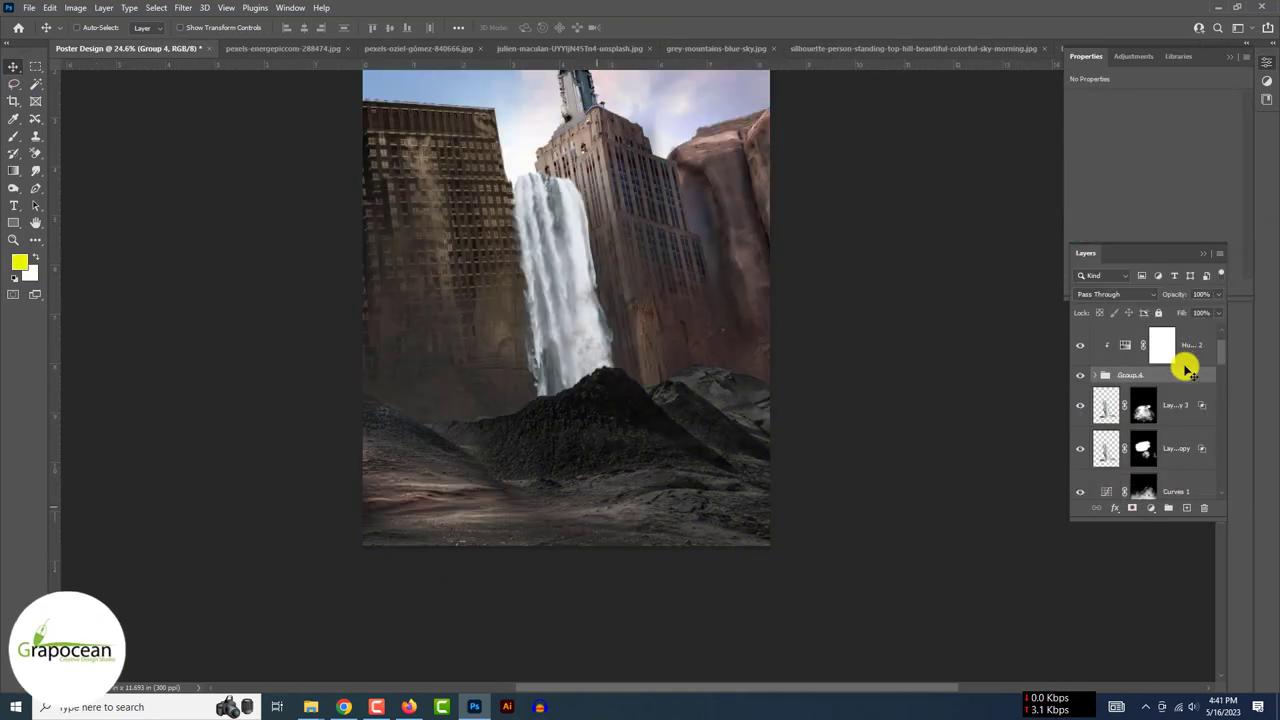
{"action": "left_click_drag", "start_coordinate": [1105, 203], "coordinate": [1081, 207]}
Step: Paint the Hue/Saturation 2 mask so the darkening spares the foreground ground
{"action": "left_click", "coordinate": [642, 474]}
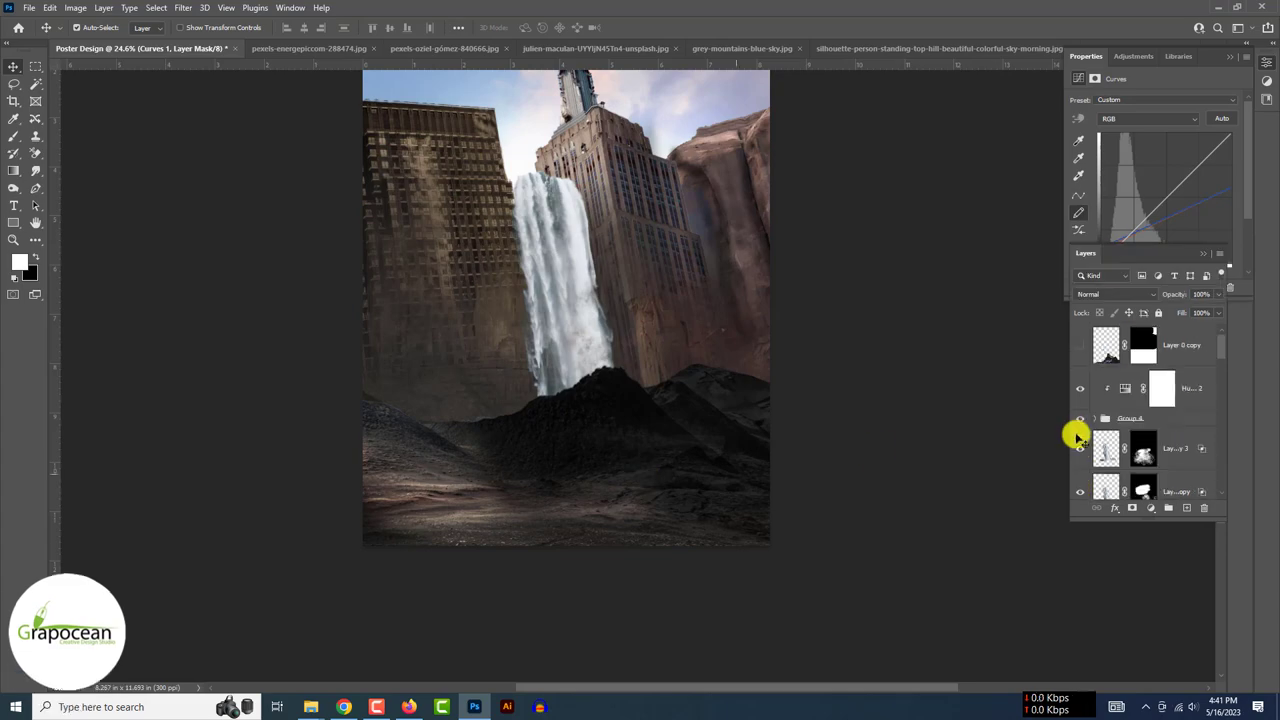
{"action": "left_click", "coordinate": [1162, 388]}
{"action": "key", "text": "b"}
{"action": "scroll", "coordinate": [571, 391], "scroll_direction": "up", "scroll_amount": 3}
{"action": "scroll", "coordinate": [632, 313], "scroll_direction": "up", "scroll_amount": 2}
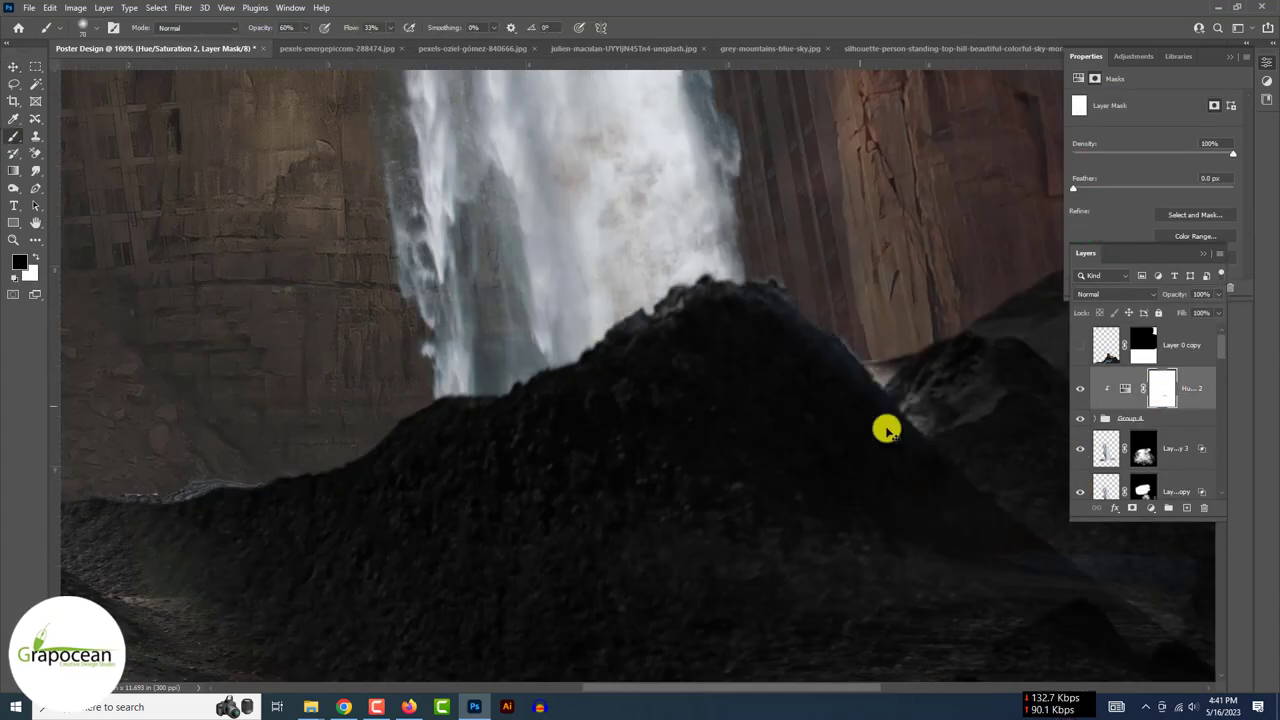
{"action": "scroll", "coordinate": [886, 430], "scroll_direction": "down", "scroll_amount": 2}
{"action": "scroll", "coordinate": [1022, 419], "scroll_direction": "down", "scroll_amount": 2}
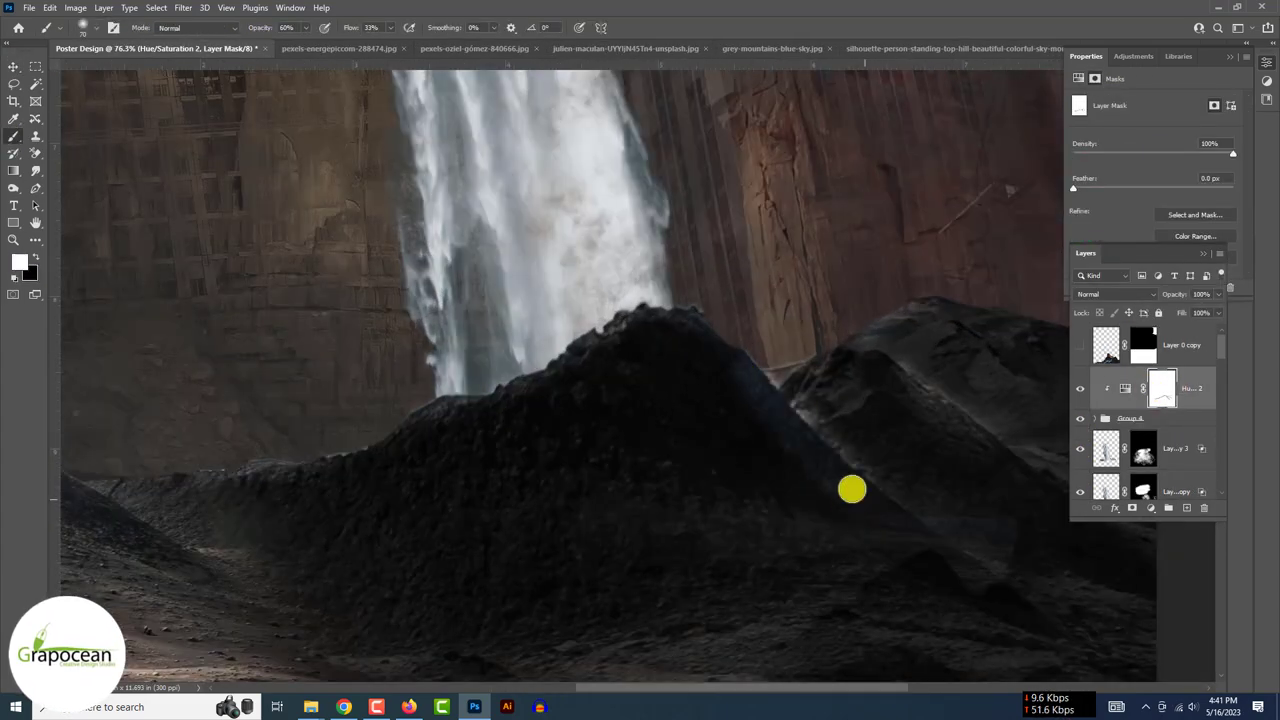
{"action": "key", "text": "x"}
{"action": "scroll", "coordinate": [649, 534], "scroll_direction": "down", "scroll_amount": 2}
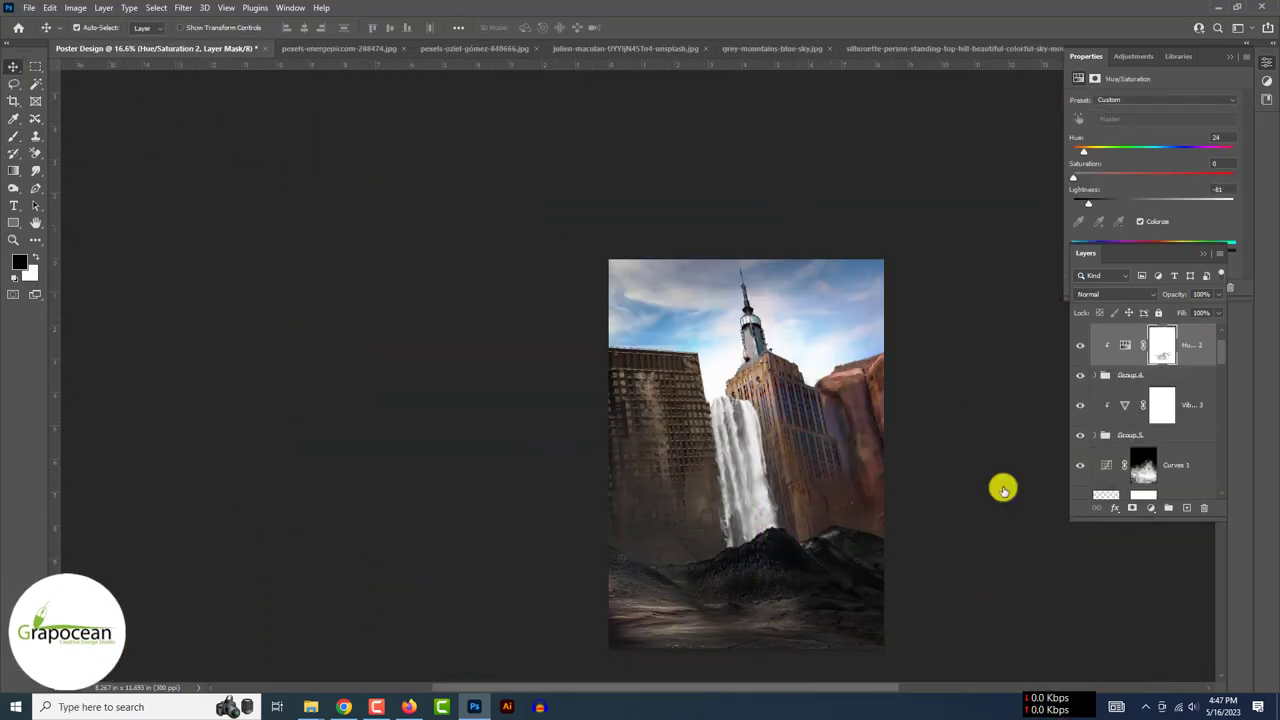
Step: Select Layer copy 2 and add the man's right leg and boots to the selection
{"action": "left_click", "coordinate": [1094, 440]}
{"action": "left_click_drag", "start_coordinate": [813, 575], "coordinate": [816, 573]}
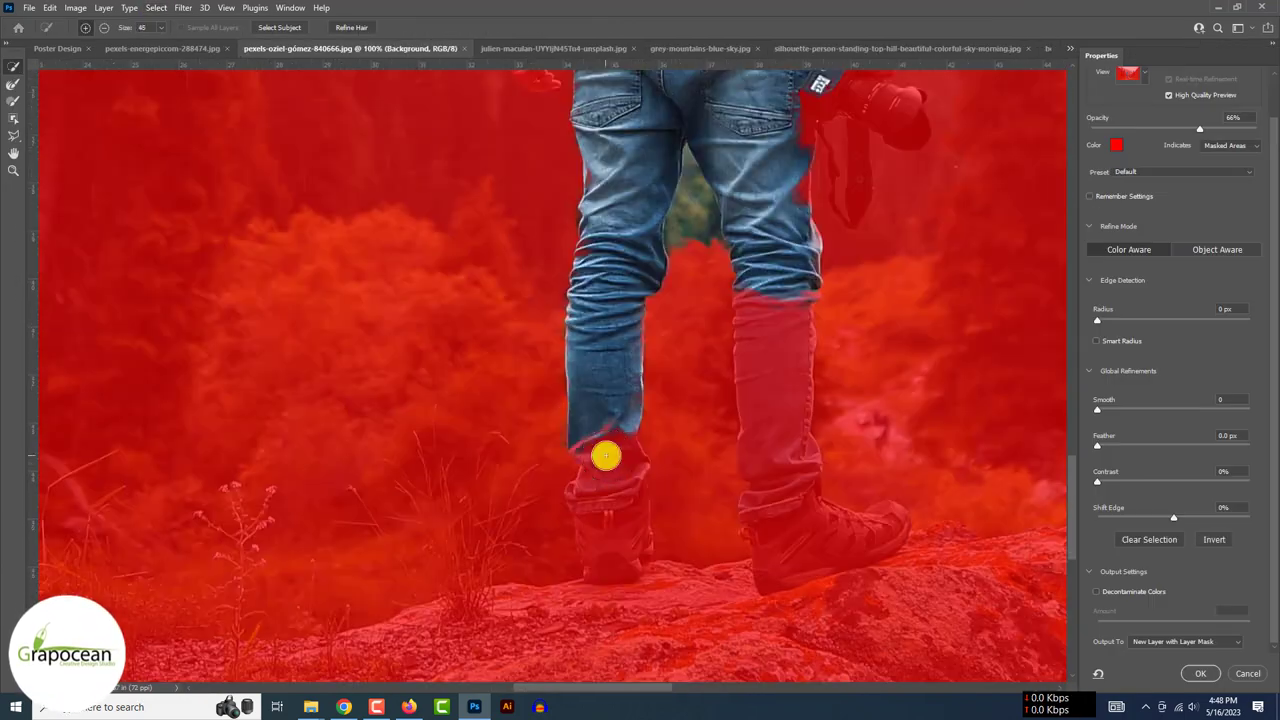
{"action": "left_click_drag", "start_coordinate": [605, 455], "coordinate": [691, 429]}
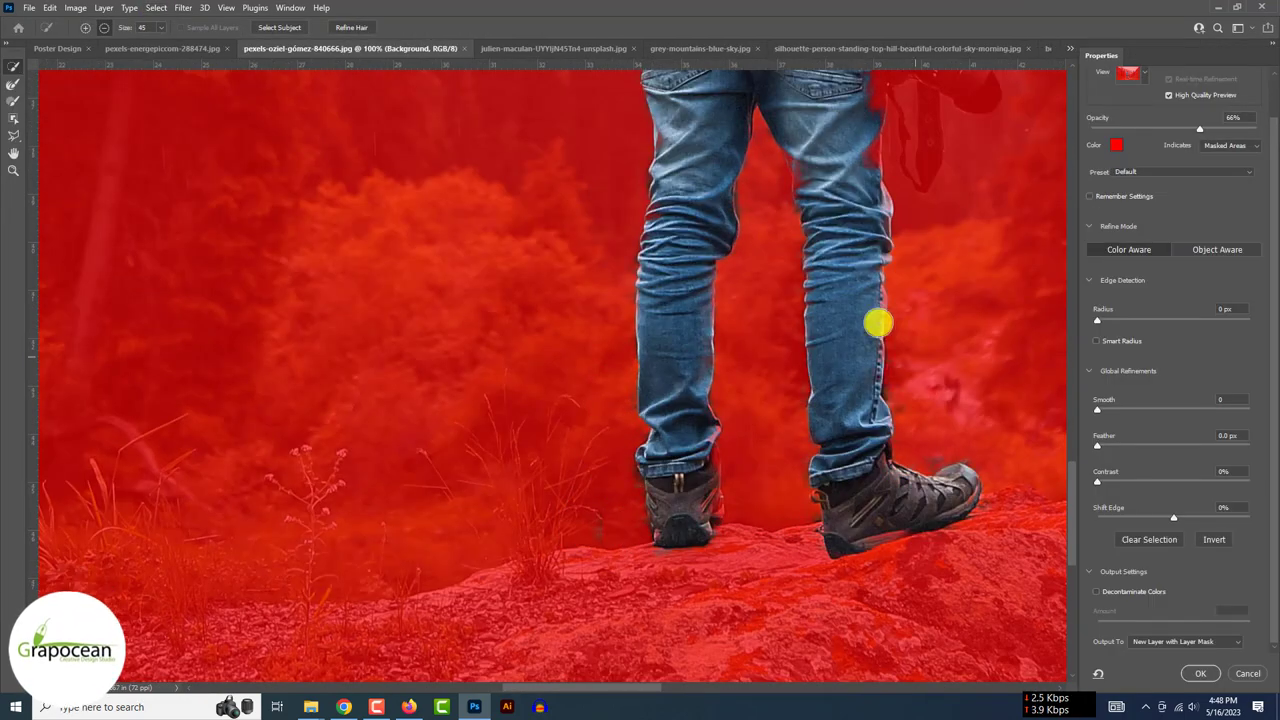
{"action": "scroll", "coordinate": [877, 322], "scroll_direction": "up", "scroll_amount": 3}
{"action": "scroll", "coordinate": [665, 214], "scroll_direction": "up", "scroll_amount": 2}
{"action": "scroll", "coordinate": [634, 409], "scroll_direction": "up", "scroll_amount": 2}
{"action": "scroll", "coordinate": [668, 423], "scroll_direction": "up", "scroll_amount": 2}
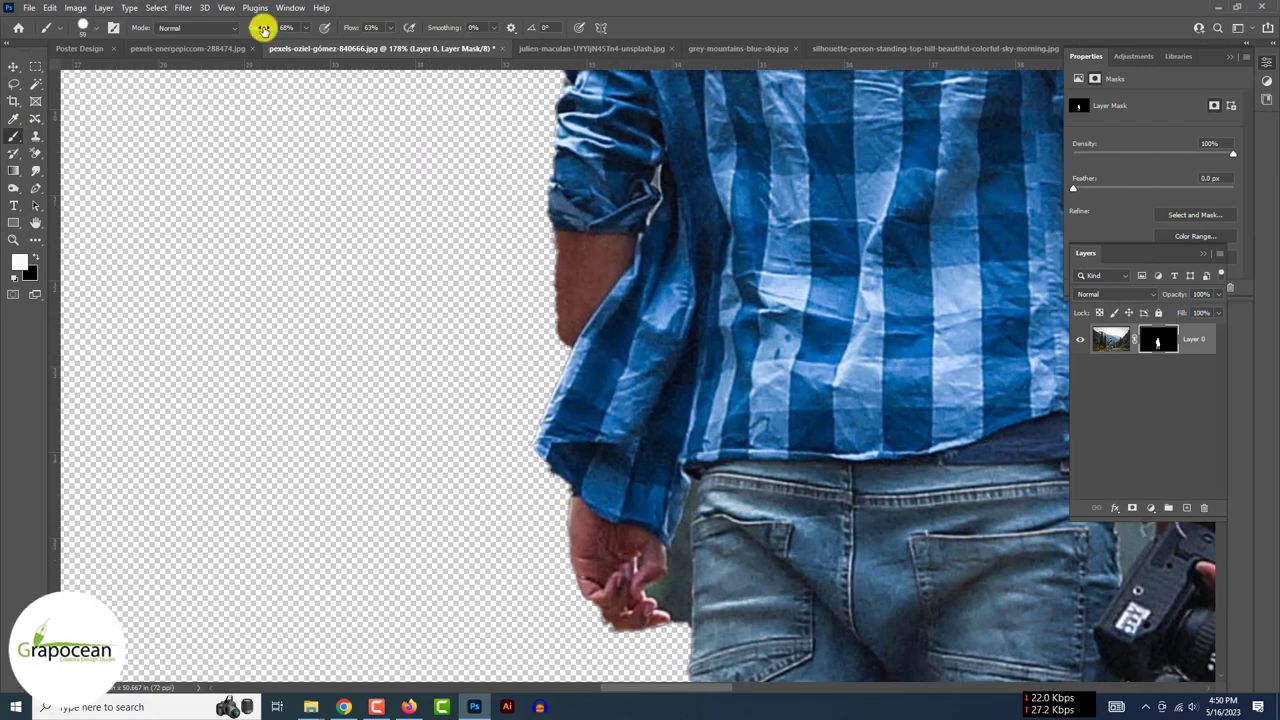
Step: Set the brush to full opacity and flow and restore the shirt cuff and hand on the mask
{"action": "left_click", "coordinate": [1240, 106]}
{"action": "left_click", "coordinate": [1240, 106]}
{"action": "left_click_drag", "start_coordinate": [602, 475], "coordinate": [607, 280]}
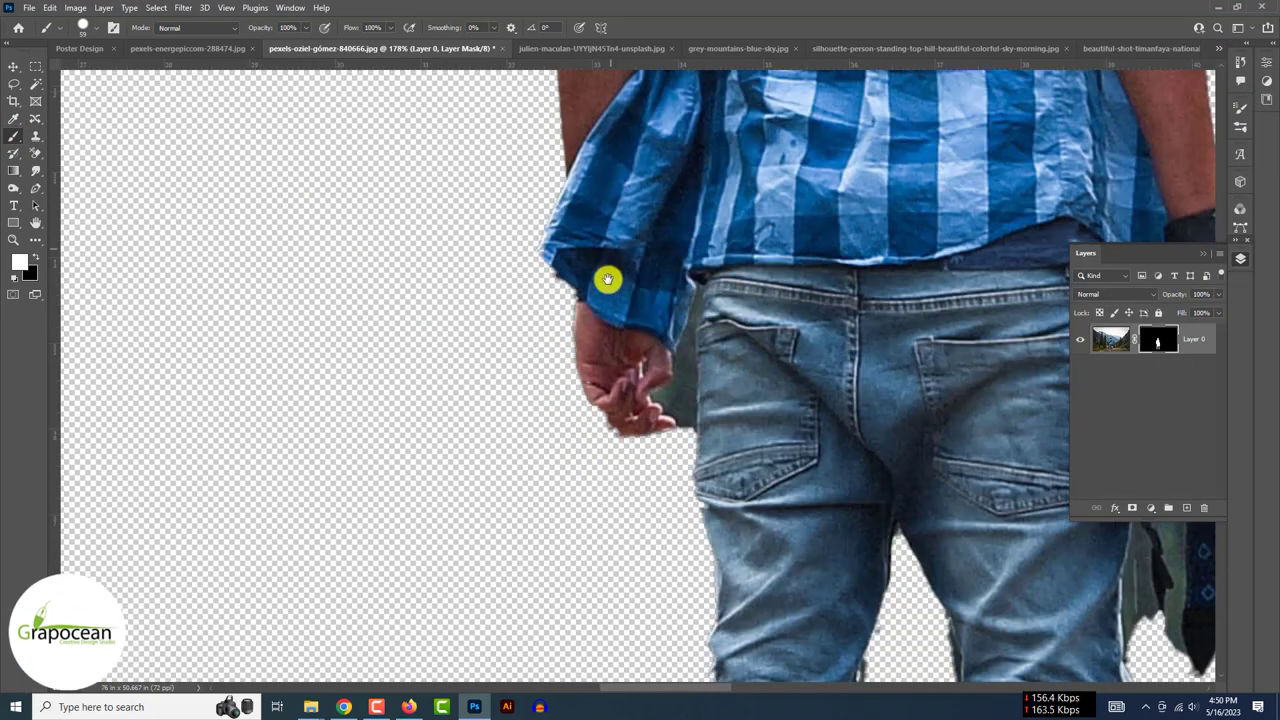
{"action": "scroll", "coordinate": [680, 437], "scroll_direction": "down", "scroll_amount": 3}
{"action": "scroll", "coordinate": [753, 155], "scroll_direction": "down", "scroll_amount": 5}
{"action": "scroll", "coordinate": [776, 447], "scroll_direction": "up", "scroll_amount": 3}
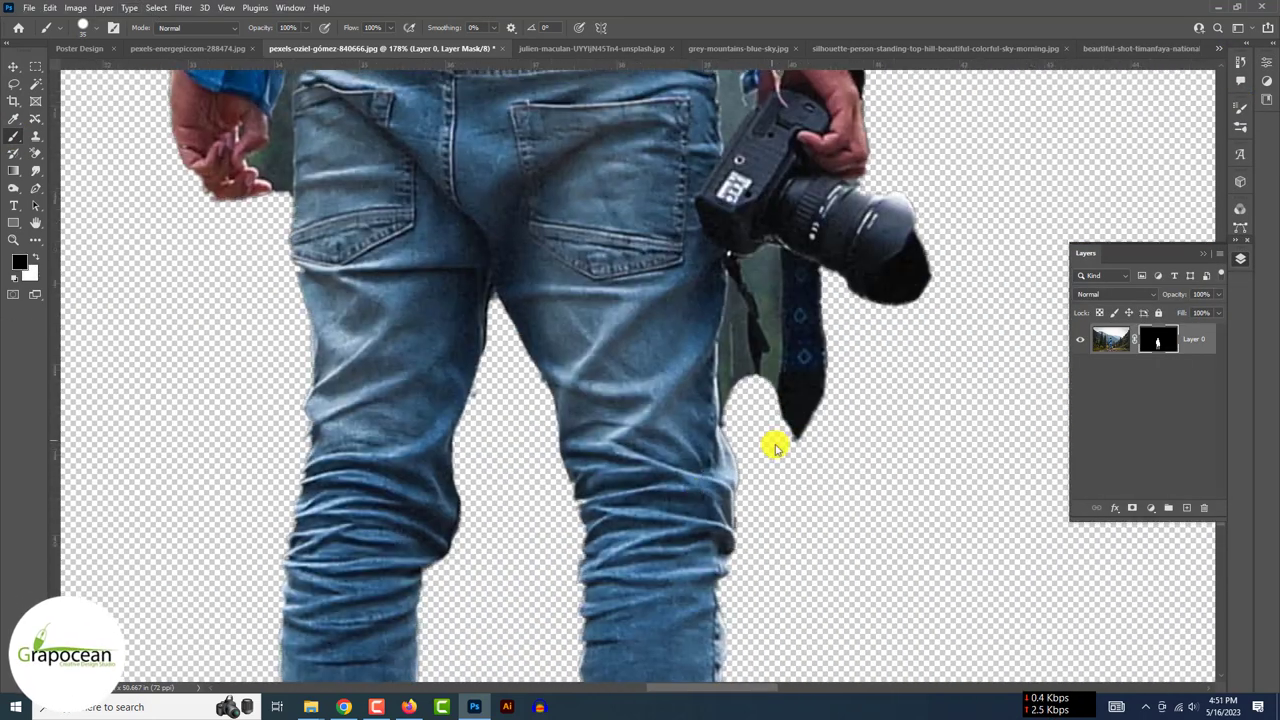
{"action": "scroll", "coordinate": [747, 360], "scroll_direction": "up", "scroll_amount": 3}
{"action": "scroll", "coordinate": [783, 235], "scroll_direction": "down", "scroll_amount": 5}
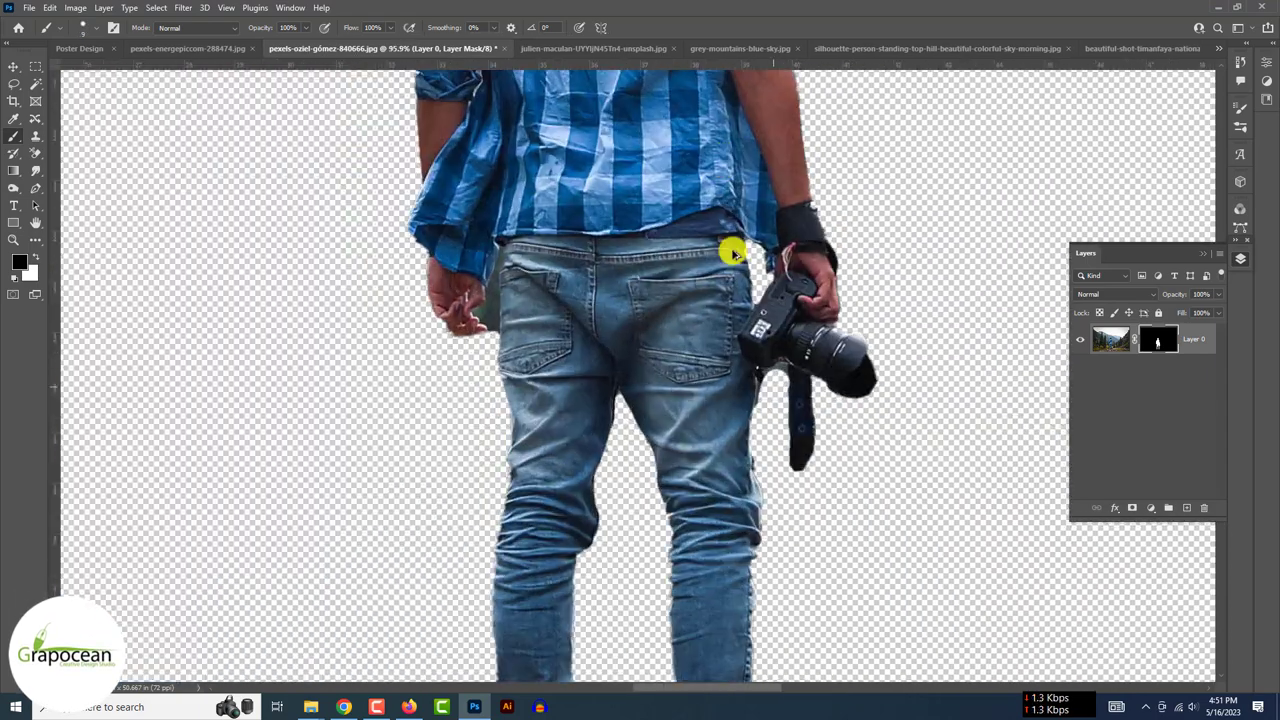
{"action": "scroll", "coordinate": [811, 407], "scroll_direction": "up", "scroll_amount": 5}
{"action": "scroll", "coordinate": [768, 346], "scroll_direction": "up", "scroll_amount": 5}
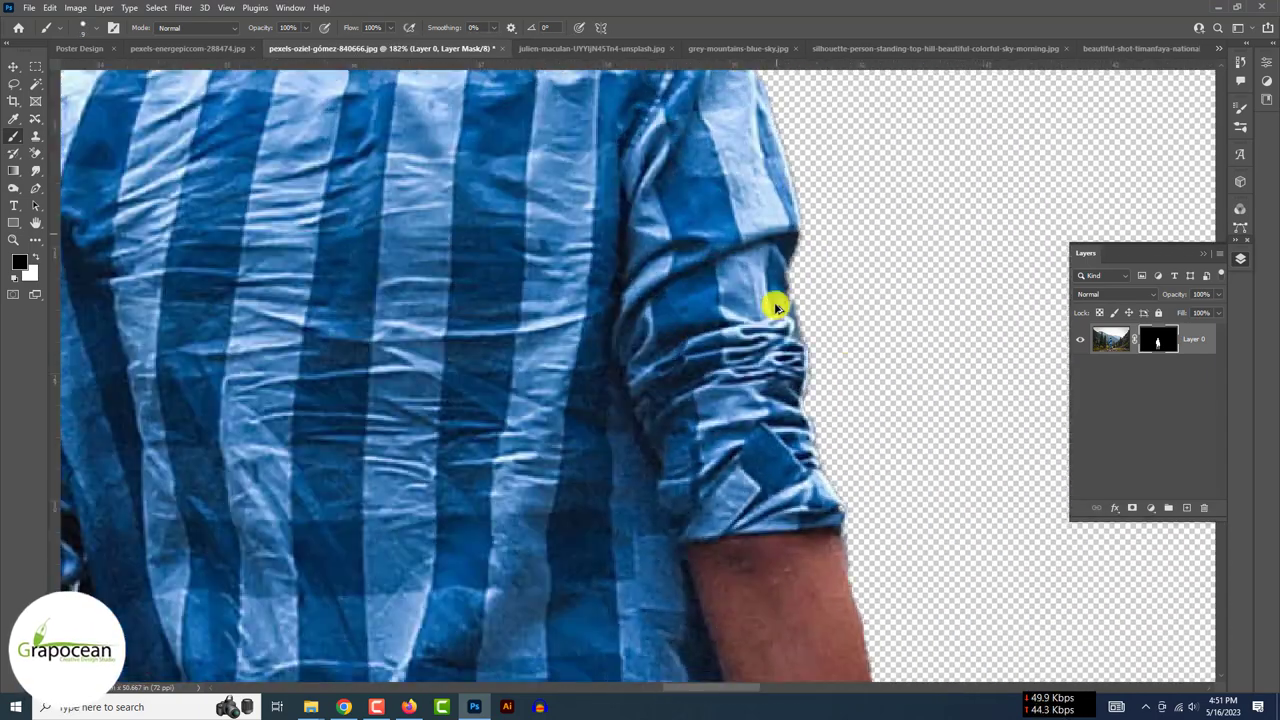
{"action": "scroll", "coordinate": [774, 306], "scroll_direction": "down", "scroll_amount": 10}
Step: Reveal the rest of the shoe toe and drag the cut-out man into the poster by the waterfall
{"action": "mouse_move", "coordinate": [829, 460]}
{"action": "left_mouse_down"}
{"action": "mouse_move", "coordinate": [858, 388]}
{"action": "mouse_move", "coordinate": [701, 476]}
{"action": "left_mouse_up"}
{"action": "scroll", "coordinate": [791, 314], "scroll_direction": "down", "scroll_amount": 1}
{"action": "scroll", "coordinate": [694, 534], "scroll_direction": "down", "scroll_amount": 2}
{"action": "key", "text": "x"}
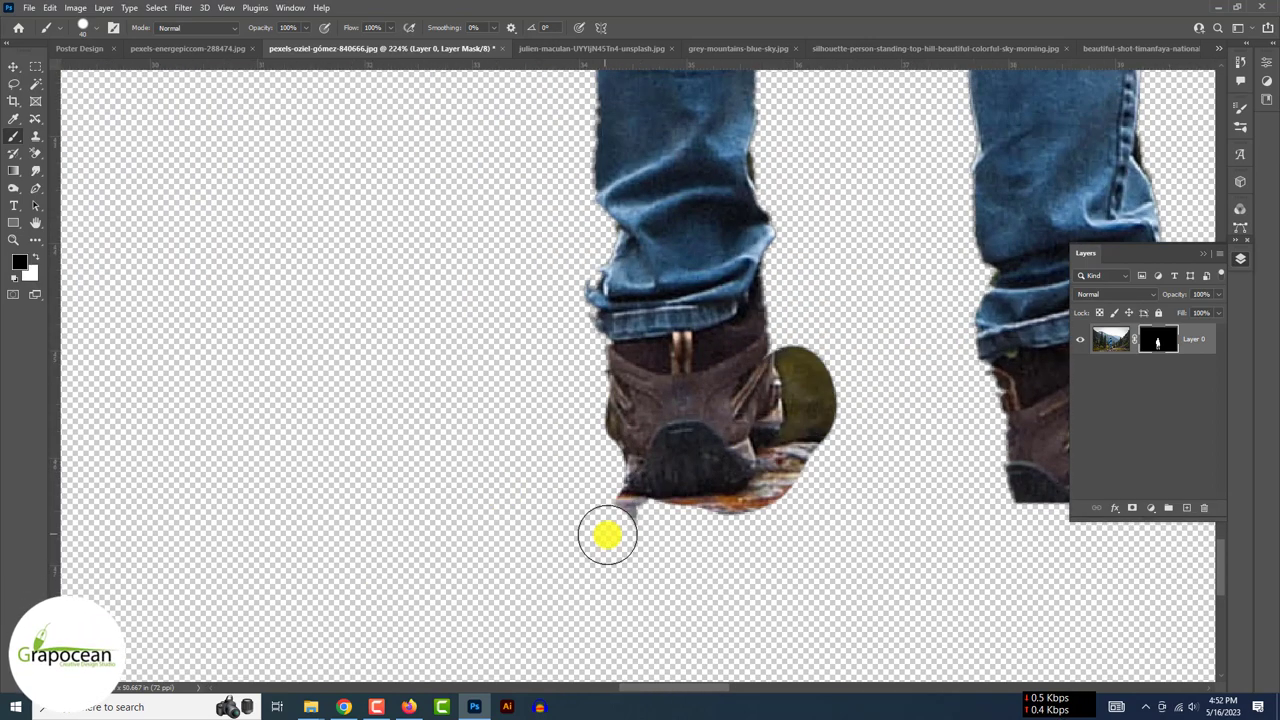
{"action": "key", "text": "ctrl+0"}
{"action": "left_click_drag", "start_coordinate": [1137, 337], "coordinate": [843, 517]}
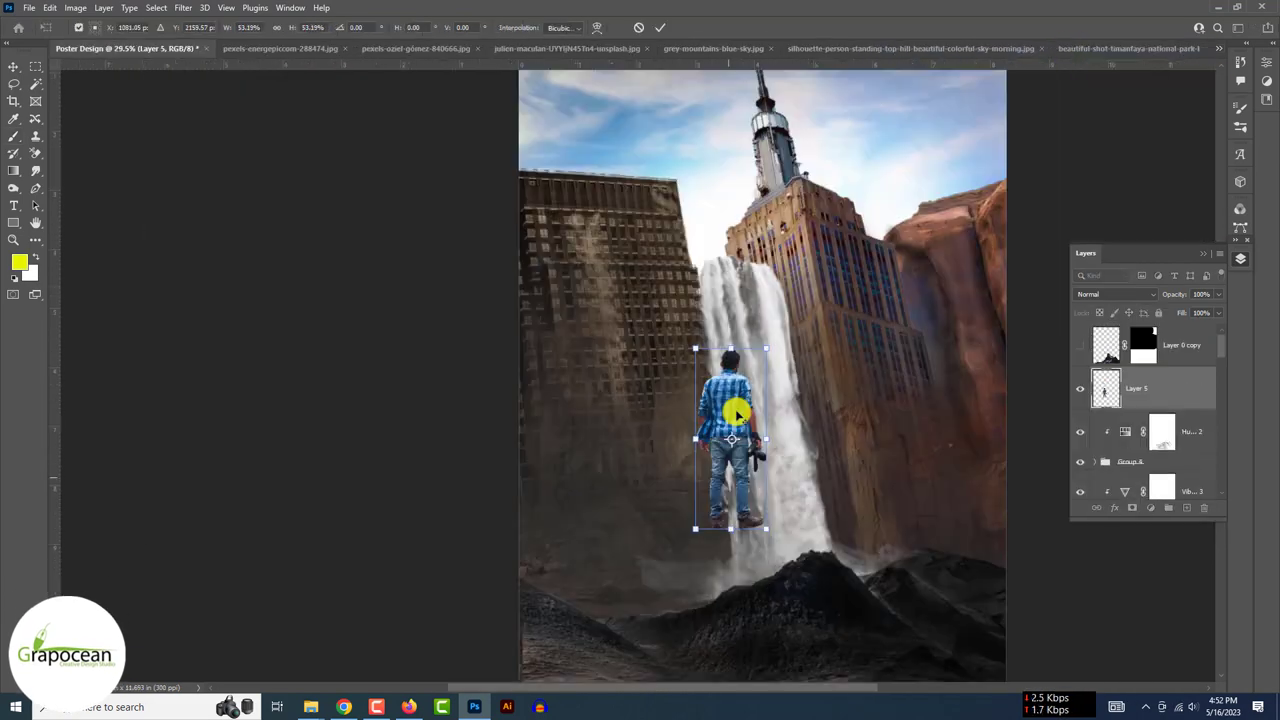
Step: Add a Curves adjustment using Find Dark & Light Colors with a dark grey shadow target
{"action": "left_click", "coordinate": [1150, 508]}
{"action": "left_click", "coordinate": [1194, 337]}
{"action": "left_click", "coordinate": [1222, 118], "text": "alt"}
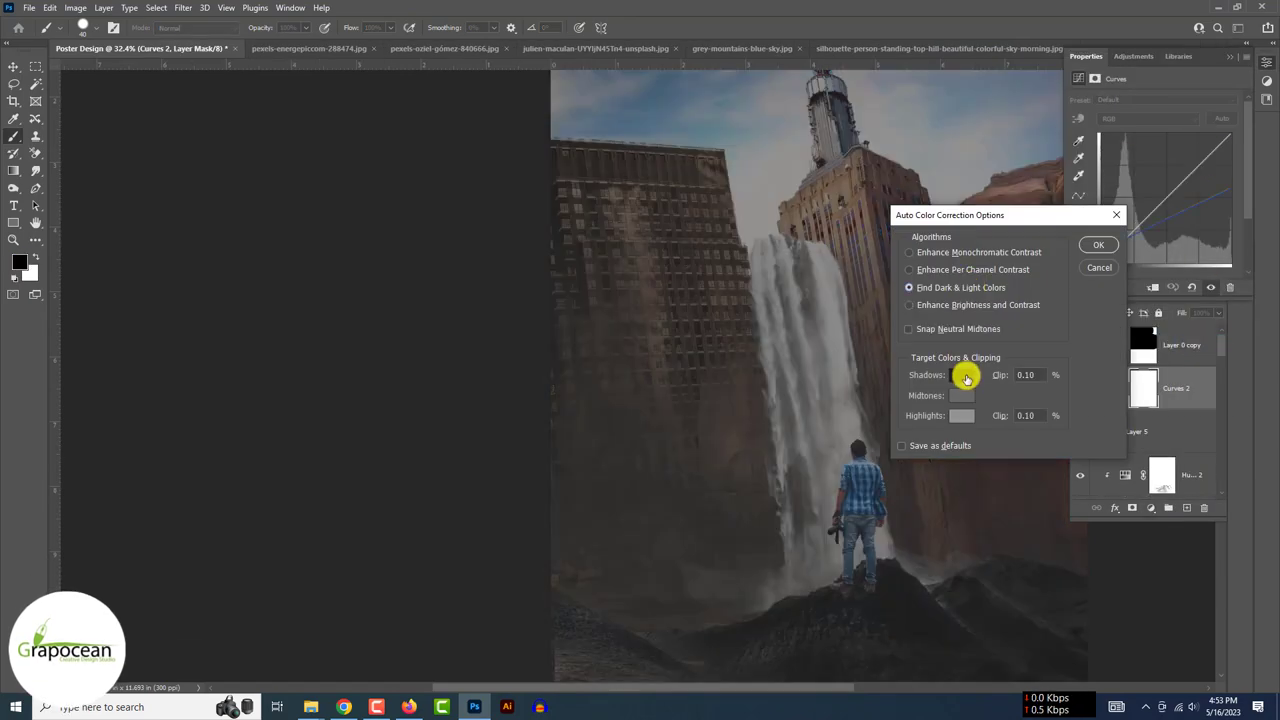
{"action": "left_click", "coordinate": [961, 395]}
{"action": "left_click_drag", "start_coordinate": [1105, 470], "coordinate": [1108, 608]}
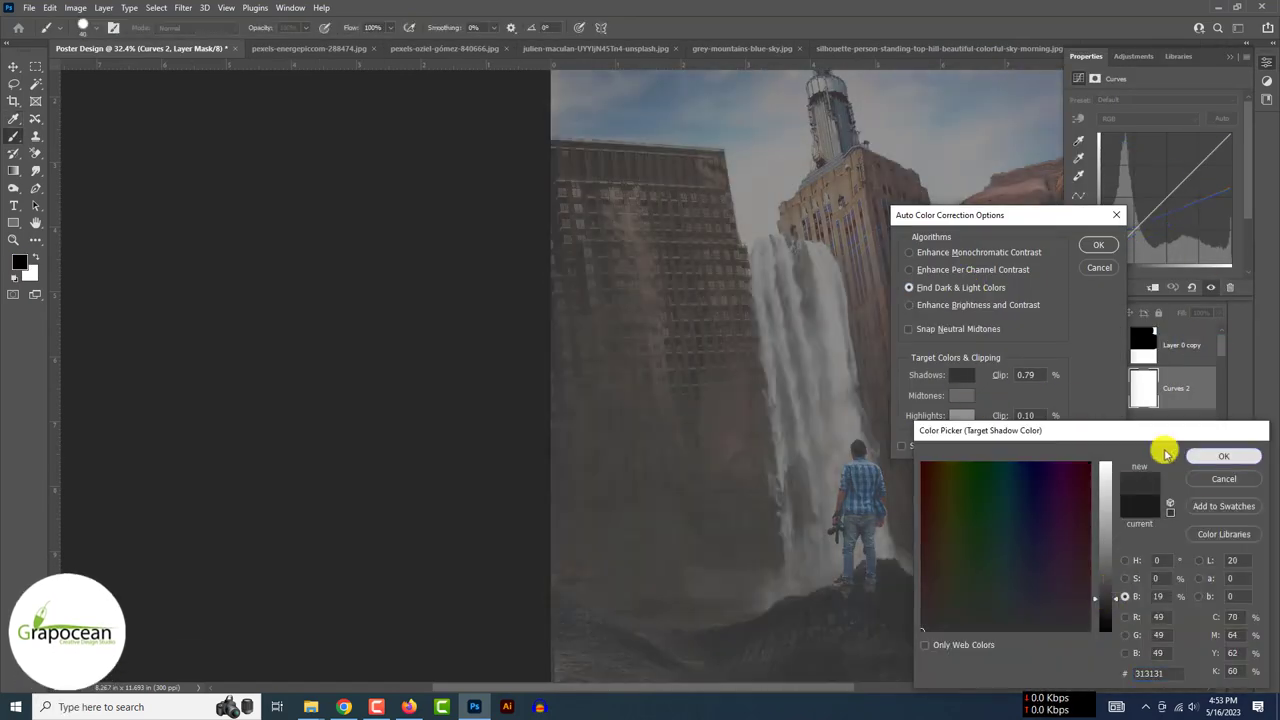
{"action": "left_click_drag", "start_coordinate": [1105, 470], "coordinate": [1108, 612]}
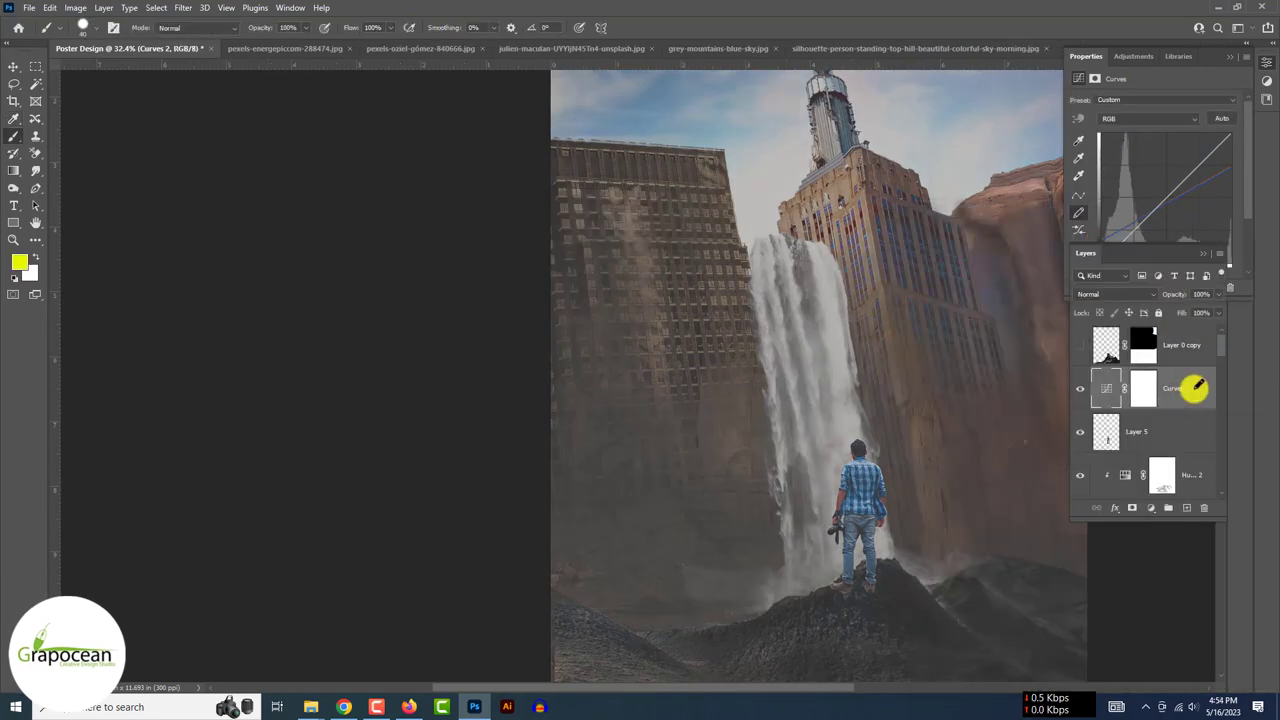
{"action": "left_click", "coordinate": [14, 66]}
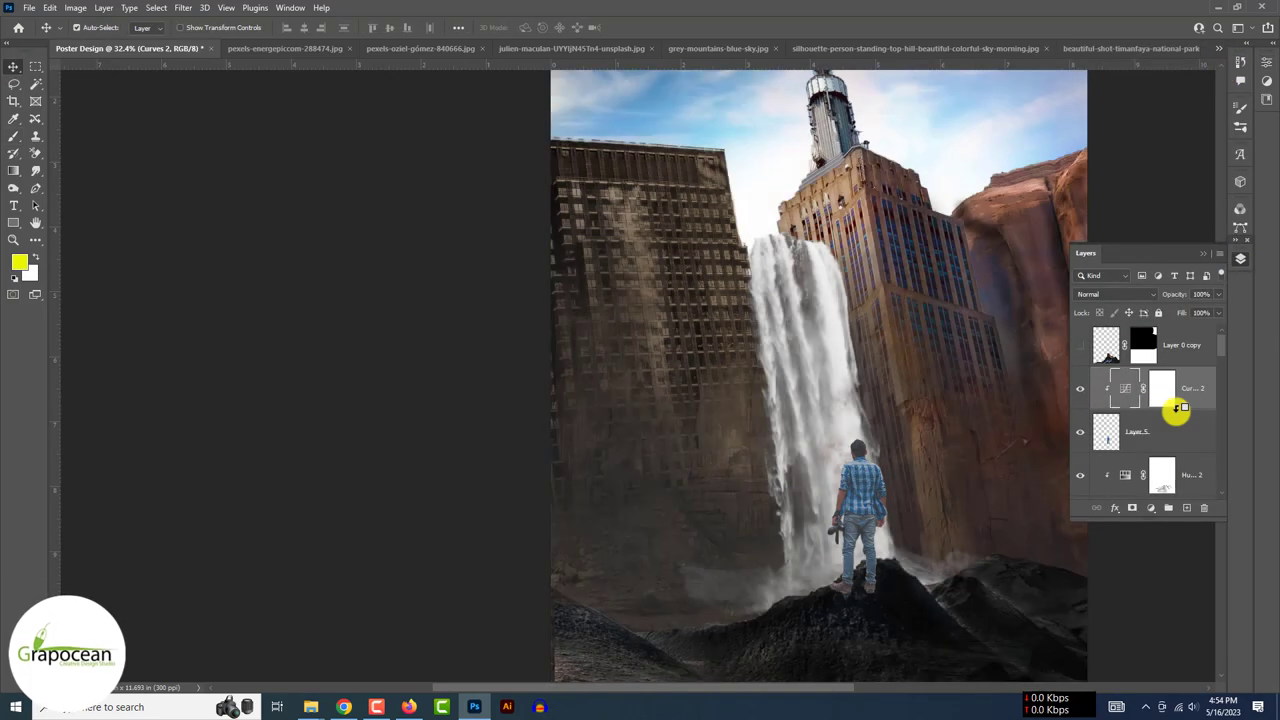
{"action": "left_click", "coordinate": [1080, 388]}
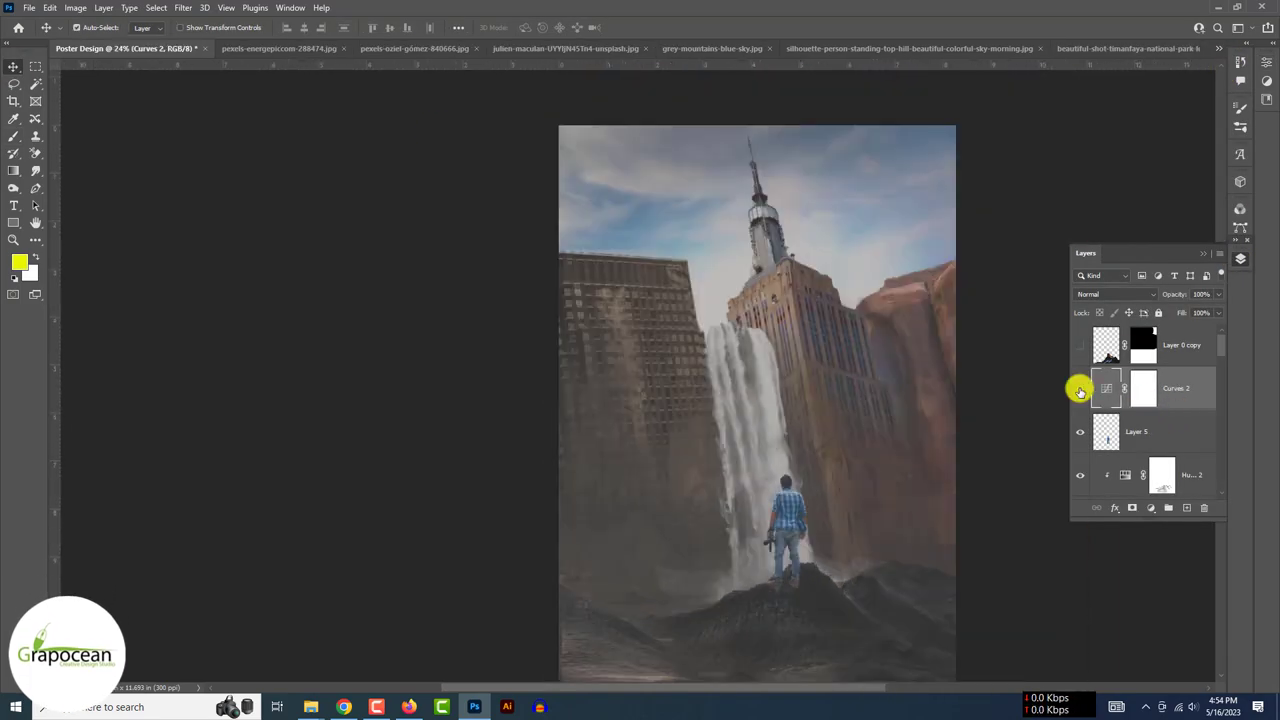
Step: Invert the Curves mask to black, ready to paint the correction back in
{"action": "left_click", "coordinate": [1143, 388]}
{"action": "key", "text": "ctrl+i"}
{"action": "key", "text": "b"}
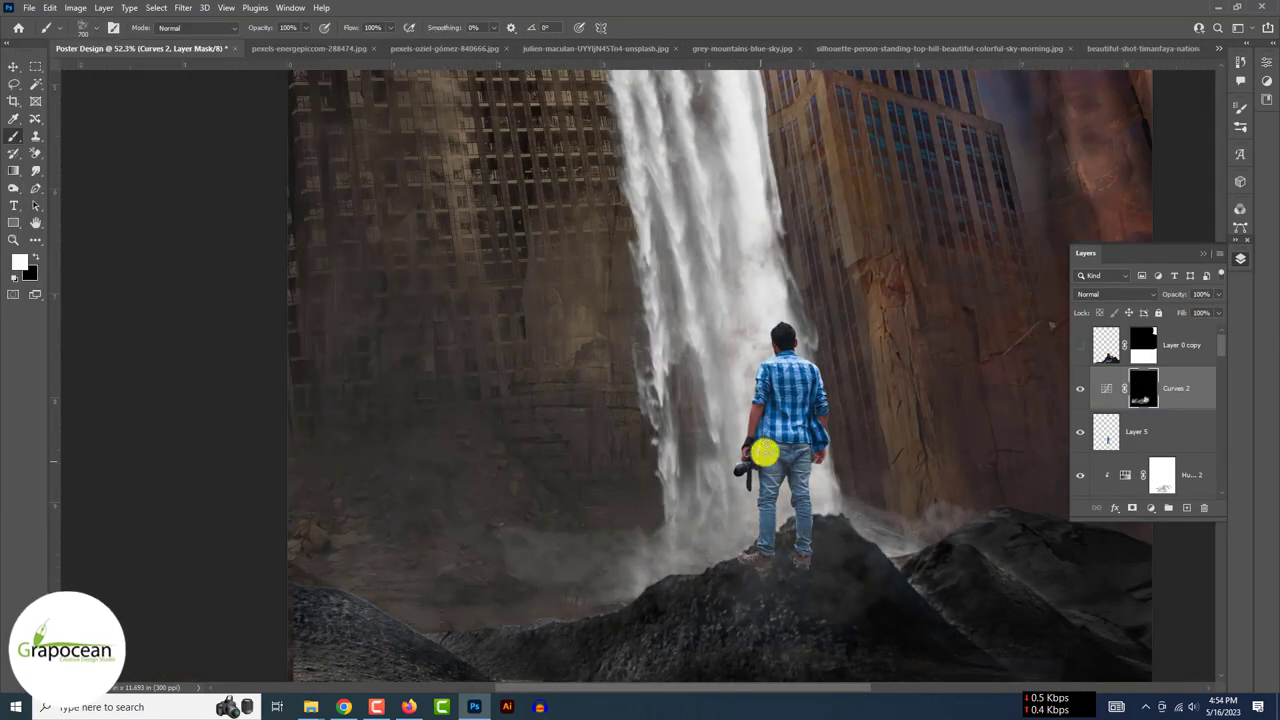
{"action": "scroll", "coordinate": [861, 518], "scroll_direction": "down", "scroll_amount": 3}
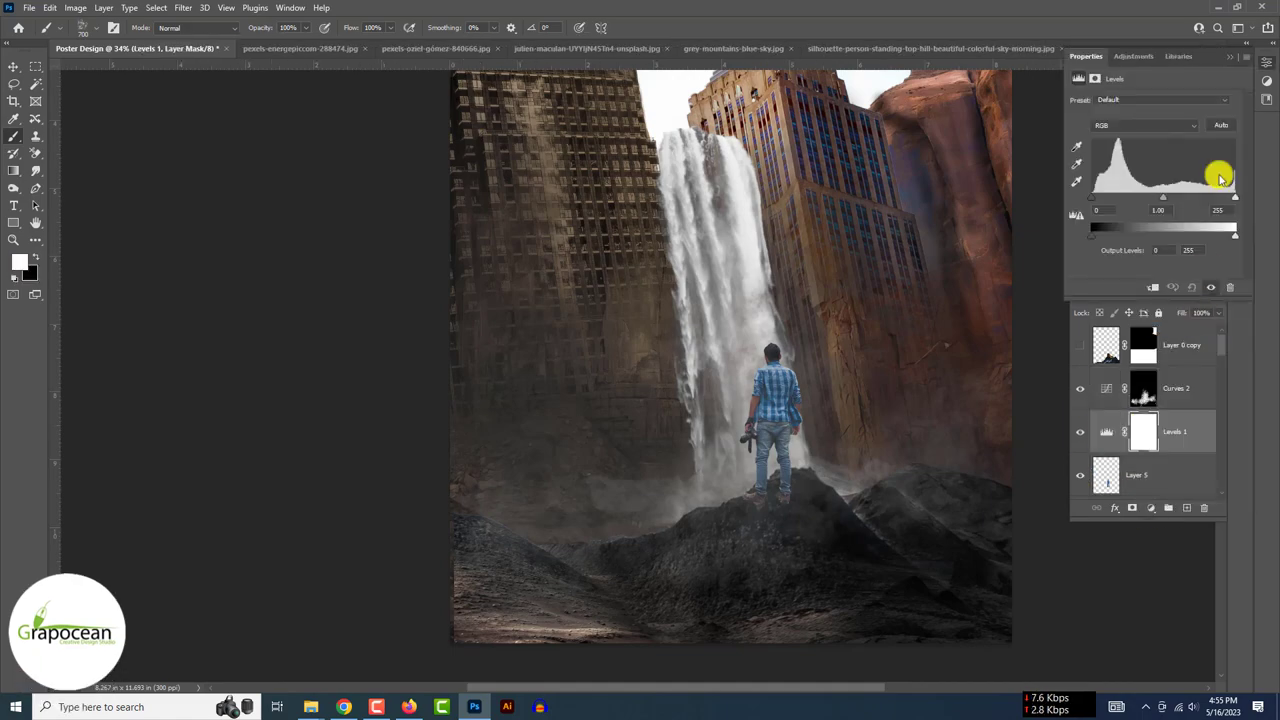
Step: Add a Brightness/Contrast layer clipped to the man at brightness -100, contrast -97, and paint its mask
{"action": "left_click", "coordinate": [1075, 377]}
{"action": "left_click", "coordinate": [1150, 507]}
{"action": "left_click", "coordinate": [1094, 180]}
{"action": "left_click_drag", "start_coordinate": [1150, 137], "coordinate": [1073, 137]}
{"action": "left_click_drag", "start_coordinate": [1150, 163], "coordinate": [1076, 163]}
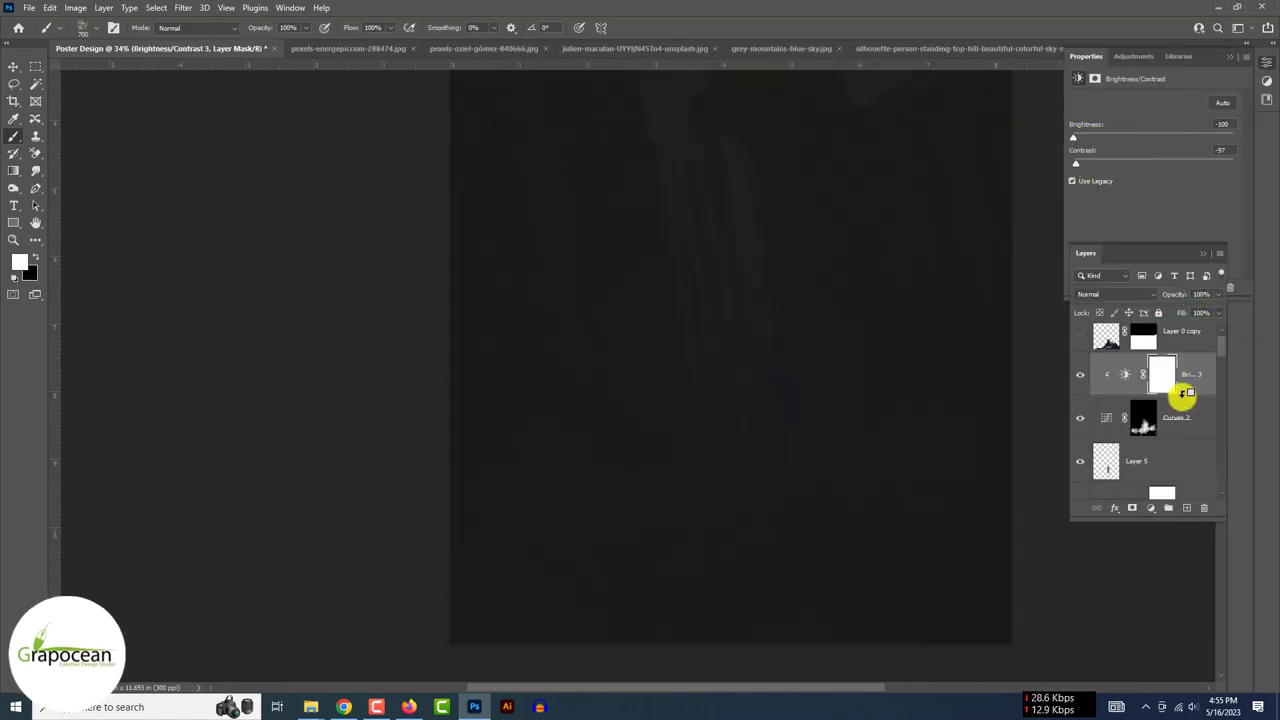
{"action": "left_click", "coordinate": [1183, 440], "text": "alt"}
{"action": "left_click", "coordinate": [1162, 417]}
{"action": "key", "text": "x"}
{"action": "scroll", "coordinate": [1014, 380], "scroll_direction": "up", "scroll_amount": 2}
{"action": "left_click_drag", "start_coordinate": [805, 400], "coordinate": [865, 388]}
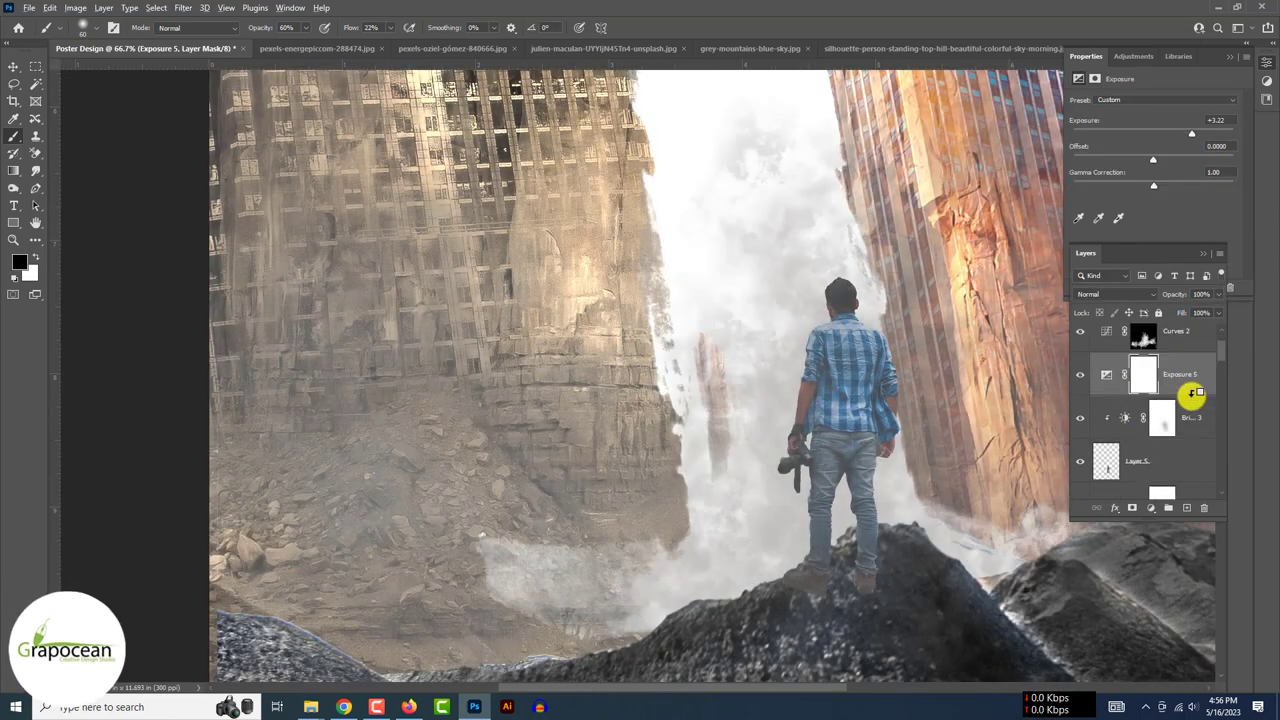
Step: Clip the Exposure adjustment to the man and adjust its blending options
{"action": "left_click", "coordinate": [1193, 393], "text": "alt"}
{"action": "right_click", "coordinate": [1190, 380]}
{"action": "left_click", "coordinate": [1070, 124]}
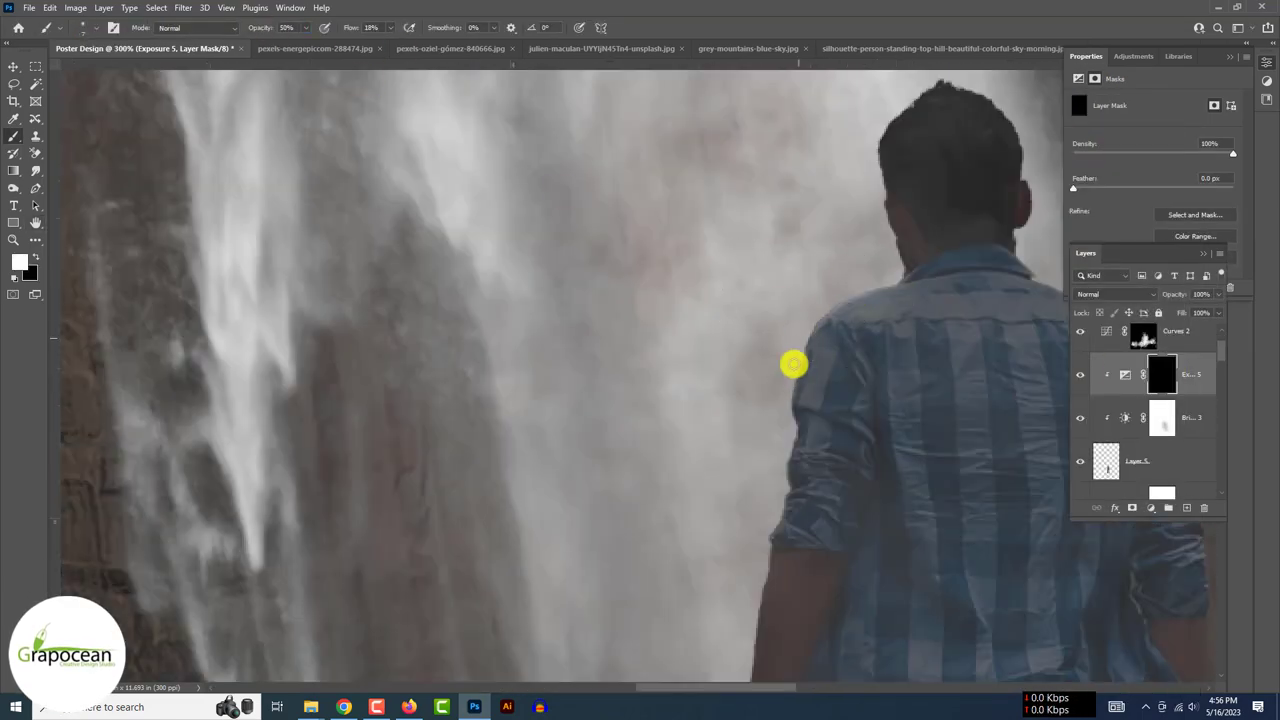
{"action": "scroll", "coordinate": [793, 364], "scroll_direction": "down", "scroll_amount": 5}
{"action": "scroll", "coordinate": [814, 591], "scroll_direction": "up", "scroll_amount": 3}
{"action": "scroll", "coordinate": [929, 354], "scroll_direction": "down", "scroll_amount": 2}
{"action": "scroll", "coordinate": [1049, 571], "scroll_direction": "down", "scroll_amount": 3}
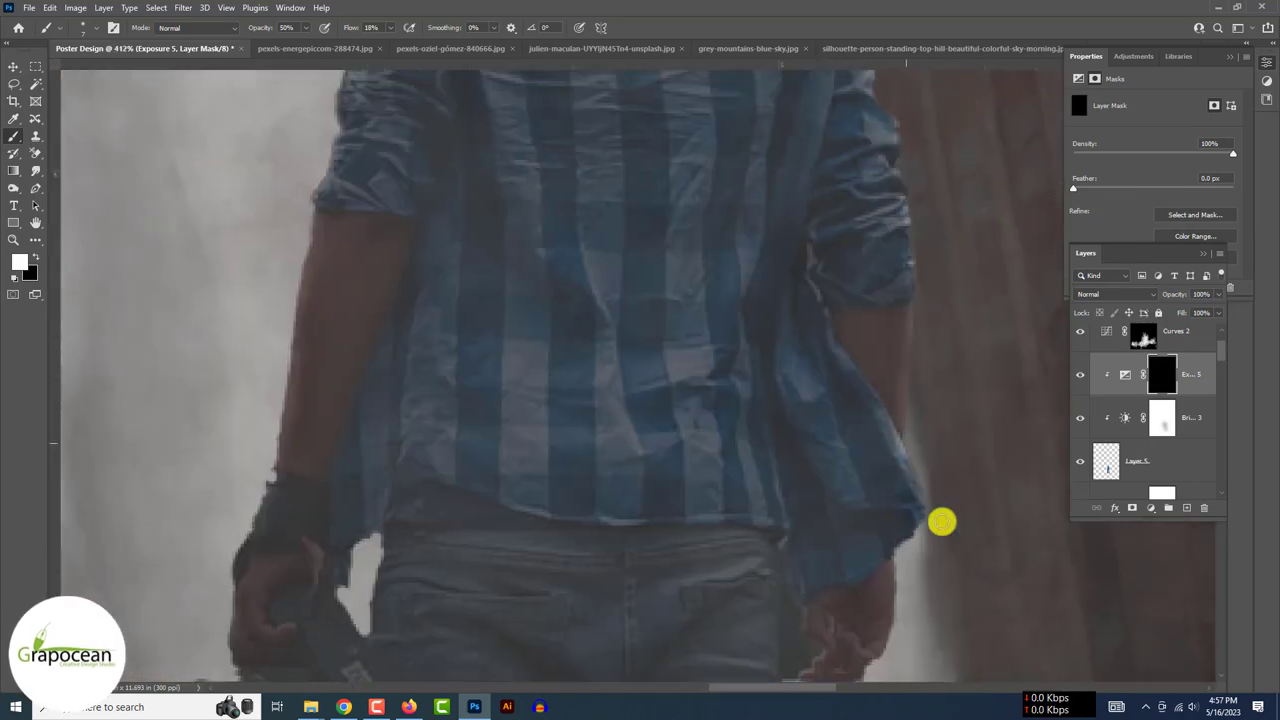
{"action": "scroll", "coordinate": [942, 521], "scroll_direction": "down", "scroll_amount": 3}
{"action": "scroll", "coordinate": [737, 477], "scroll_direction": "down", "scroll_amount": 3}
{"action": "scroll", "coordinate": [529, 229], "scroll_direction": "up", "scroll_amount": 3}
{"action": "scroll", "coordinate": [531, 380], "scroll_direction": "down", "scroll_amount": 3}
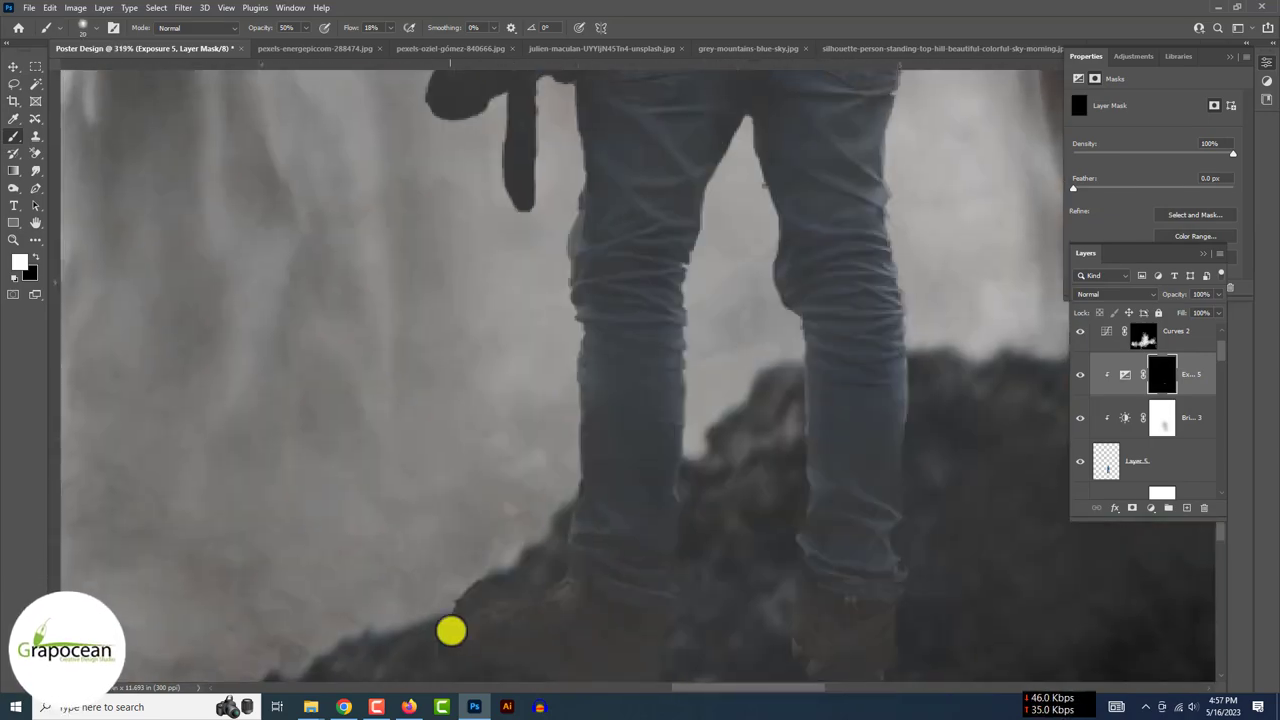
{"action": "key", "text": "ctrl+0"}
Step: Start Puppet Warp on the man's layer, pinning his head and body
{"action": "left_click", "coordinate": [14, 70]}
{"action": "left_click", "coordinate": [1186, 386]}
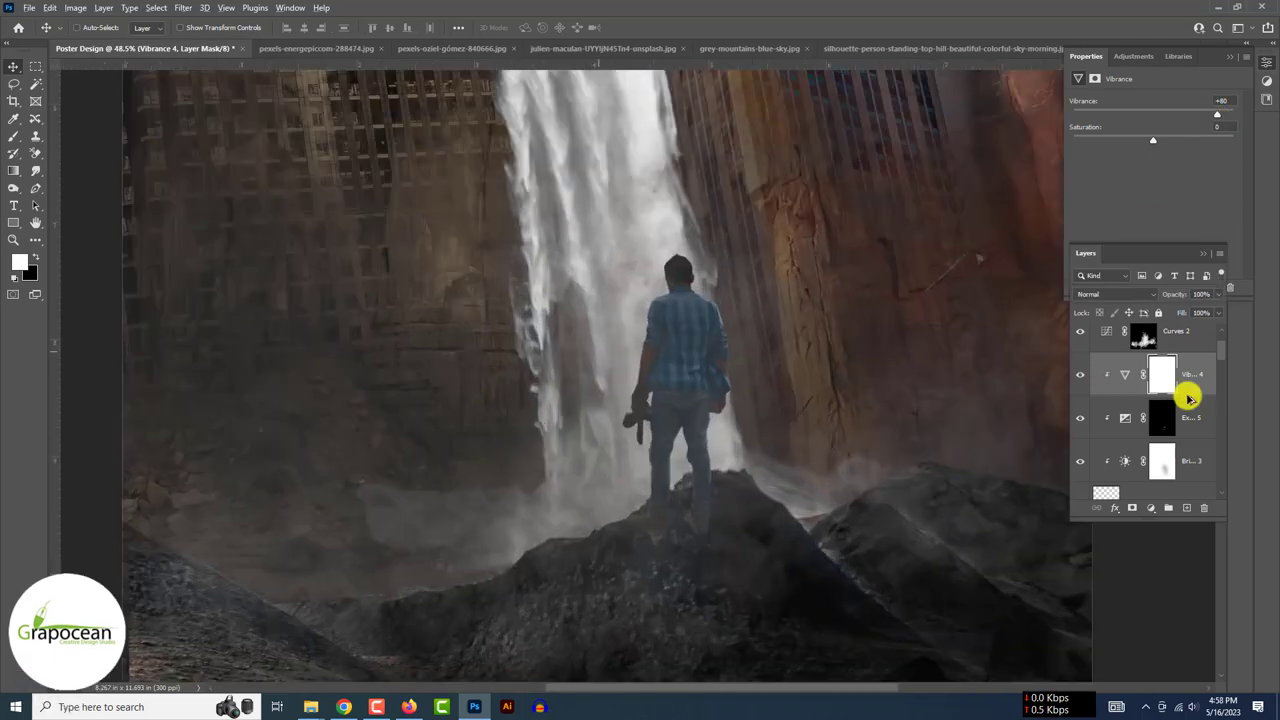
{"action": "scroll", "coordinate": [700, 400], "scroll_direction": "up", "scroll_amount": 3}
{"action": "left_click", "coordinate": [49, 7]}
{"action": "left_click", "coordinate": [100, 294]}
{"action": "left_click", "coordinate": [623, 569]}
{"action": "left_click", "coordinate": [670, 582]}
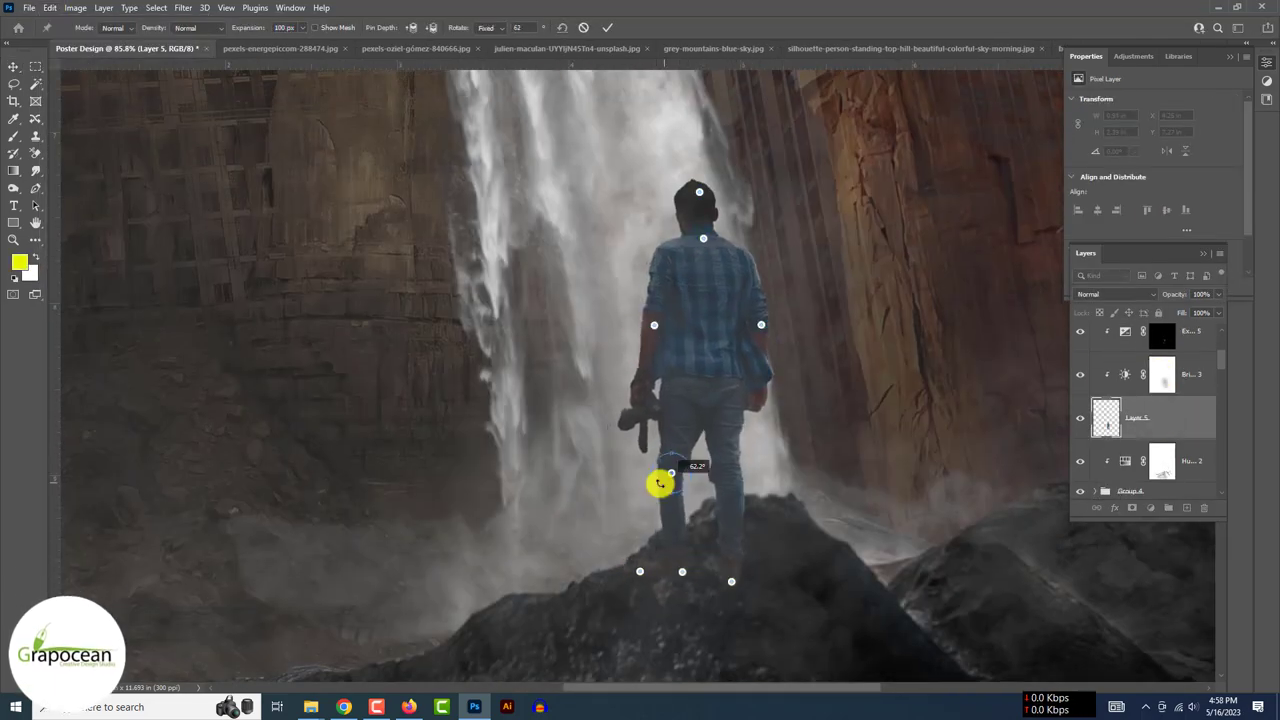
Step: Commit the man's Puppet Warp pose and fit the whole poster in view
{"action": "left_click", "coordinate": [610, 27]}
{"action": "key", "text": "ctrl+0"}
{"action": "scroll", "coordinate": [594, 297], "scroll_direction": "up", "scroll_amount": 2}
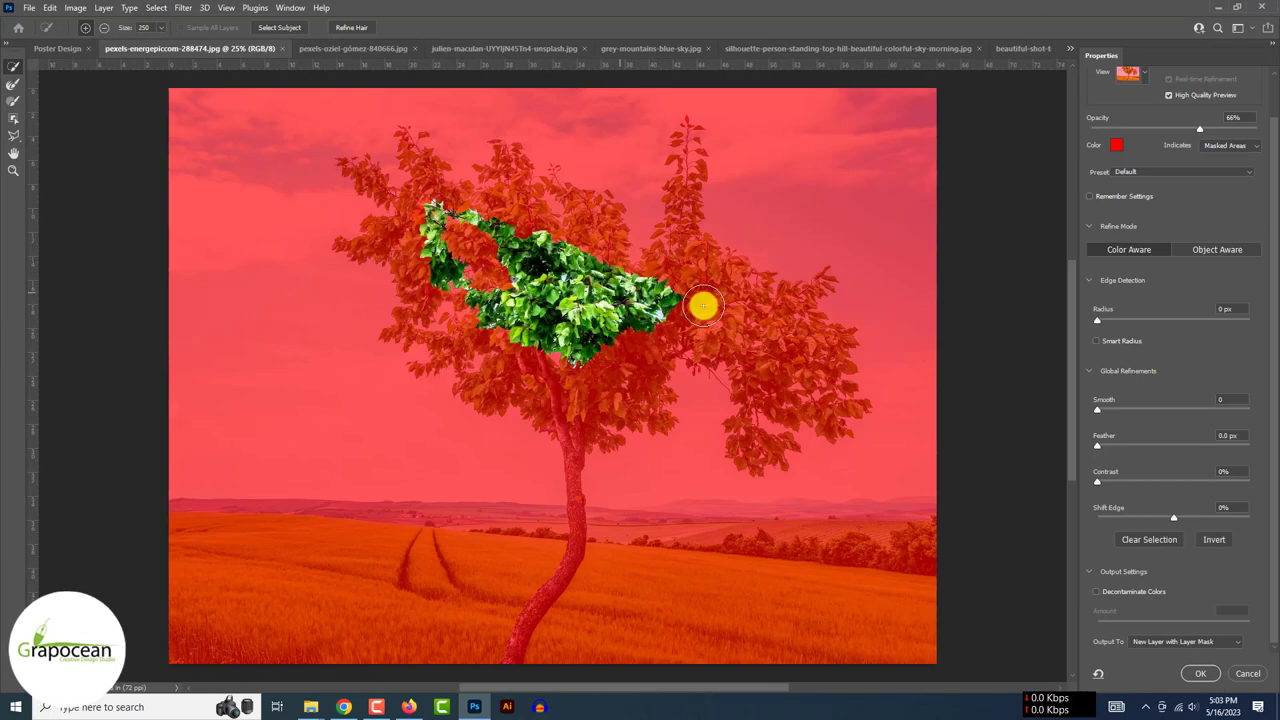
Step: Deselect the leaf selection and shrink the tree onto the rock beside the man
{"action": "left_click", "coordinate": [277, 30]}
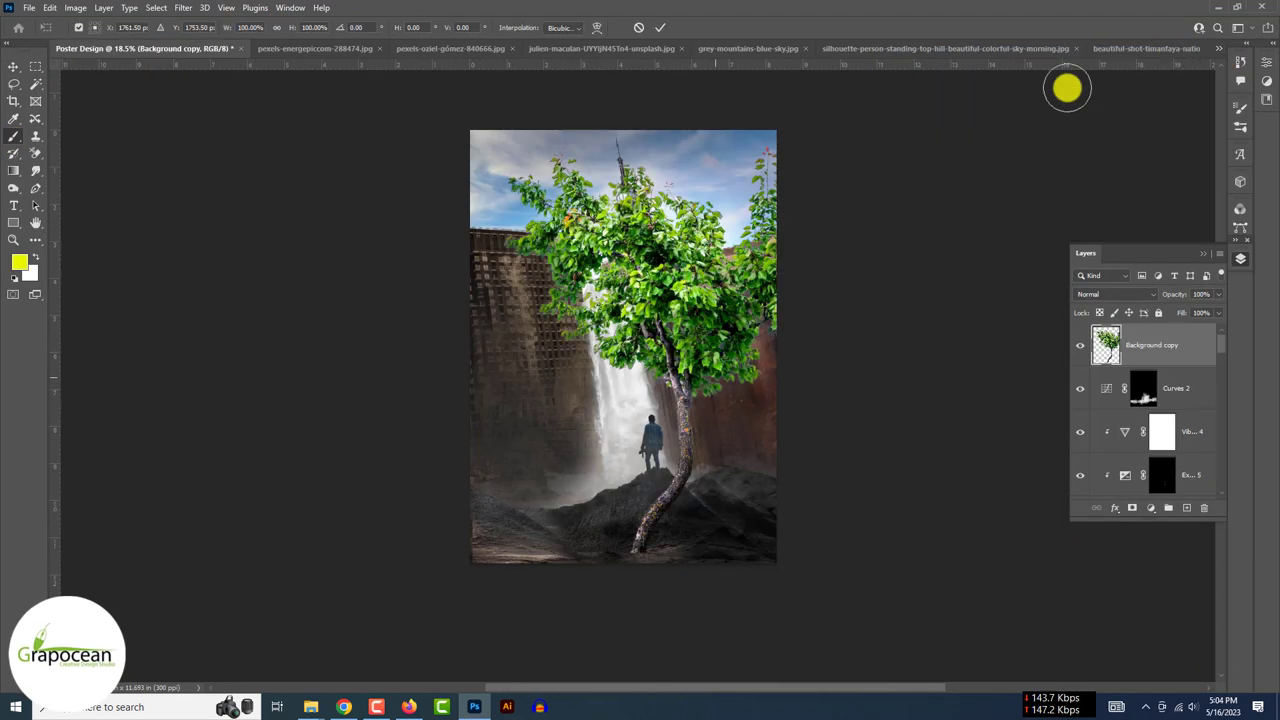
{"action": "left_click_drag", "start_coordinate": [905, 146], "coordinate": [601, 428]}
{"action": "left_click_drag", "start_coordinate": [549, 517], "coordinate": [697, 441]}
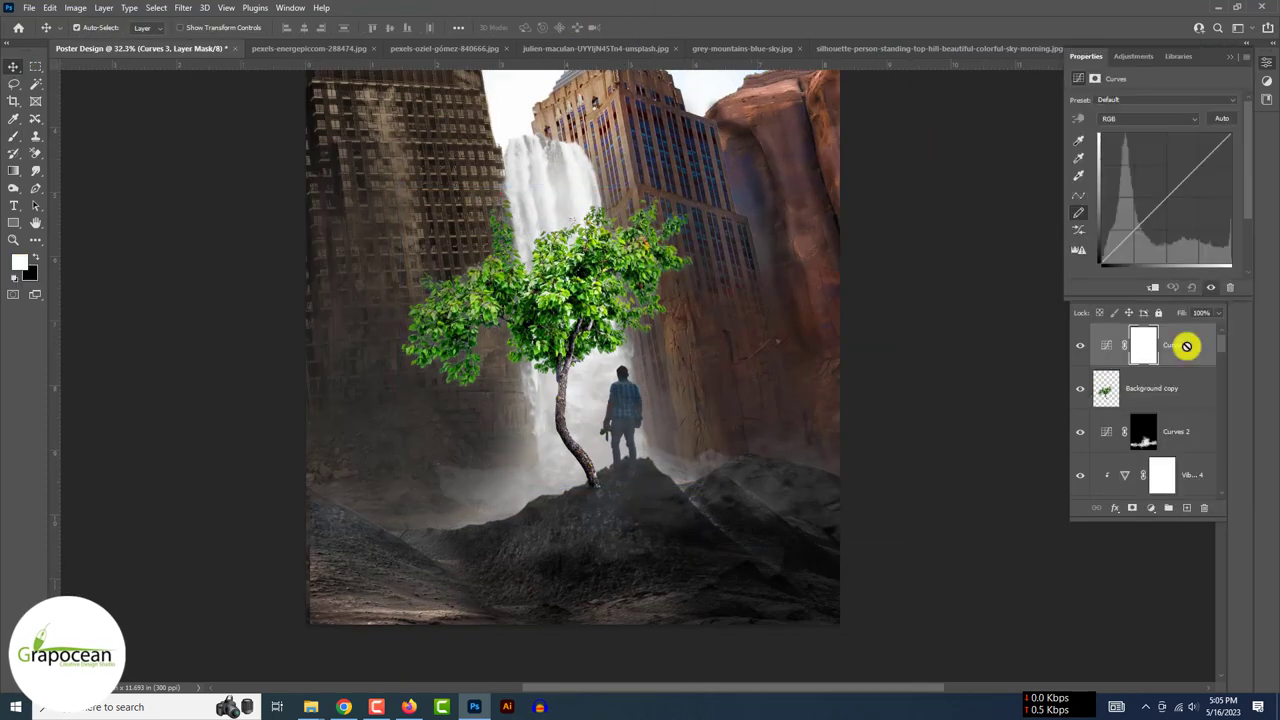
Step: Auto-correct the tree's colour with Find Dark & Light Colors and a darker shadow target
{"action": "left_click", "coordinate": [1222, 118], "text": "alt"}
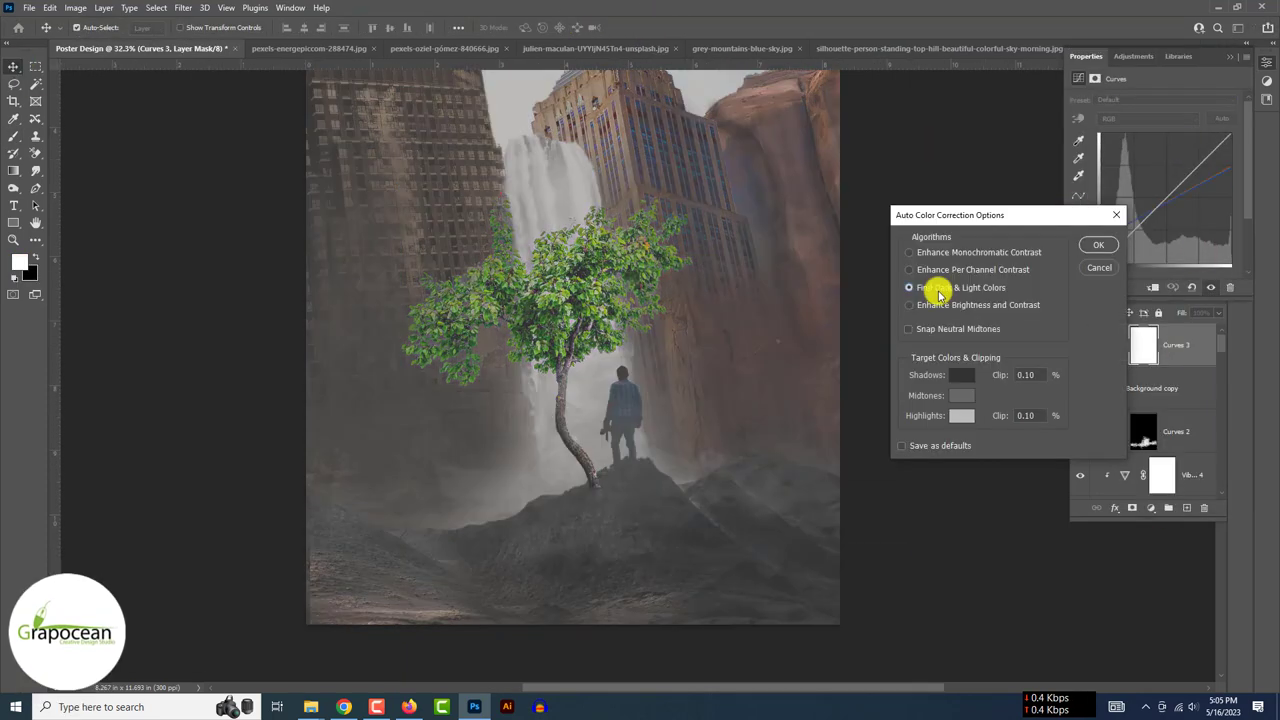
{"action": "left_click", "coordinate": [909, 287]}
{"action": "left_click", "coordinate": [961, 395]}
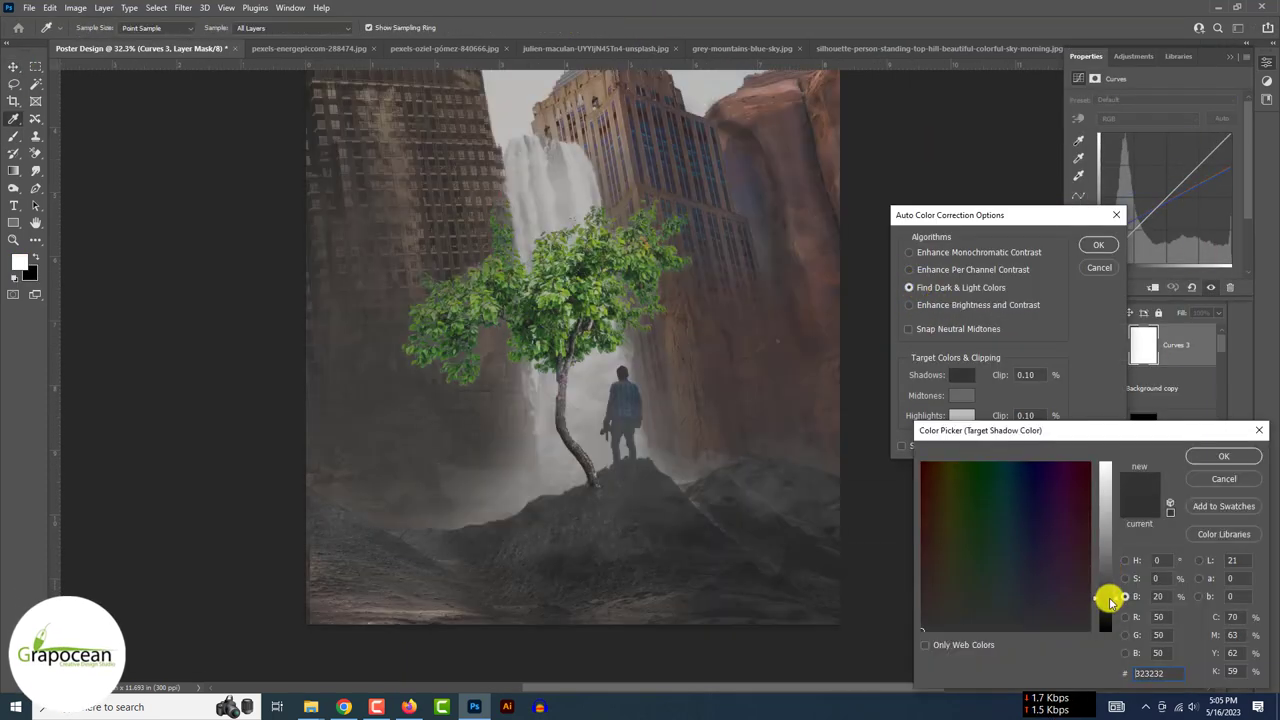
{"action": "left_click_drag", "start_coordinate": [1109, 597], "coordinate": [1102, 583]}
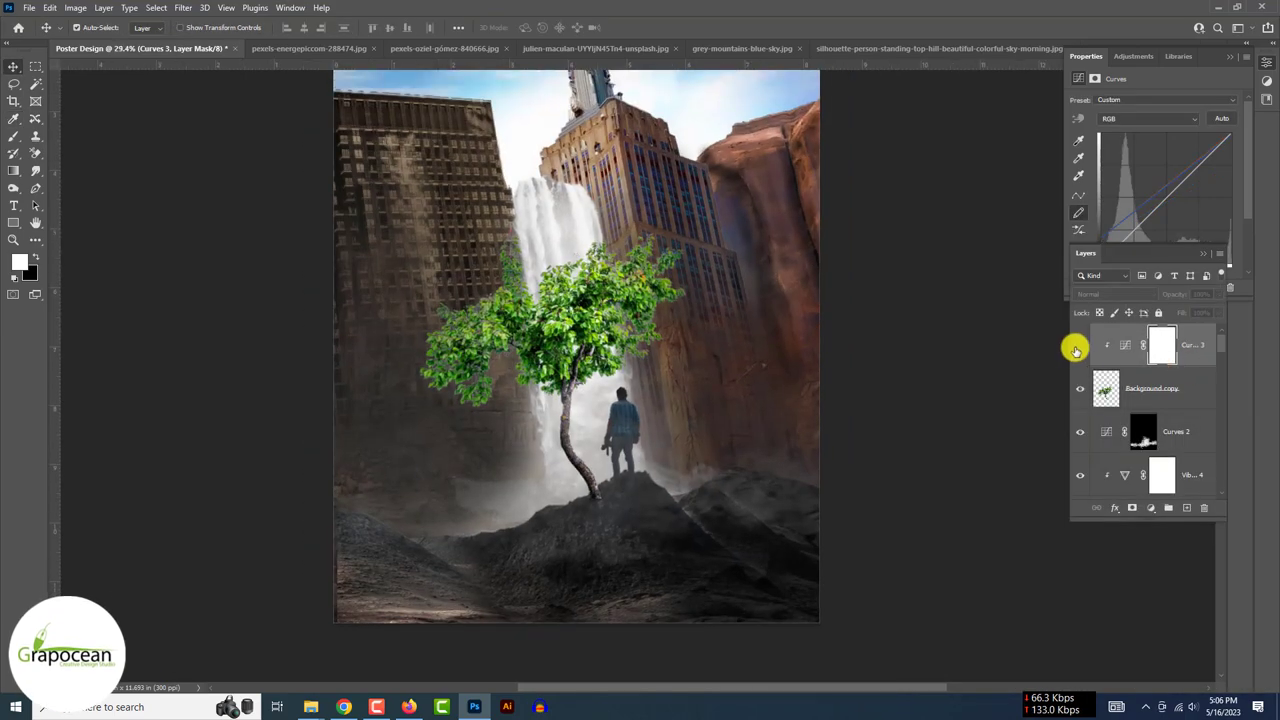
Step: Add a Brightness/Contrast adjustment to darken the tree into shadow
{"action": "left_click", "coordinate": [1150, 510]}
{"action": "left_click", "coordinate": [1192, 316]}
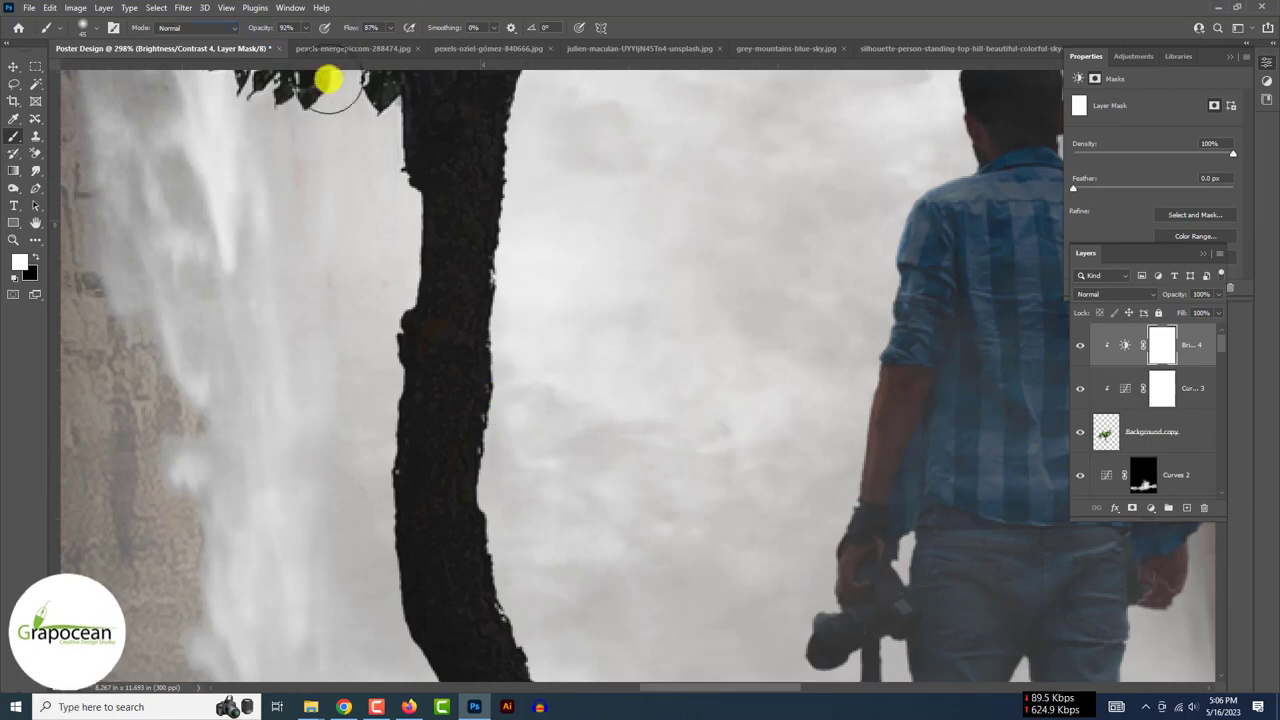
{"action": "scroll", "coordinate": [495, 425], "scroll_direction": "down", "scroll_amount": 5}
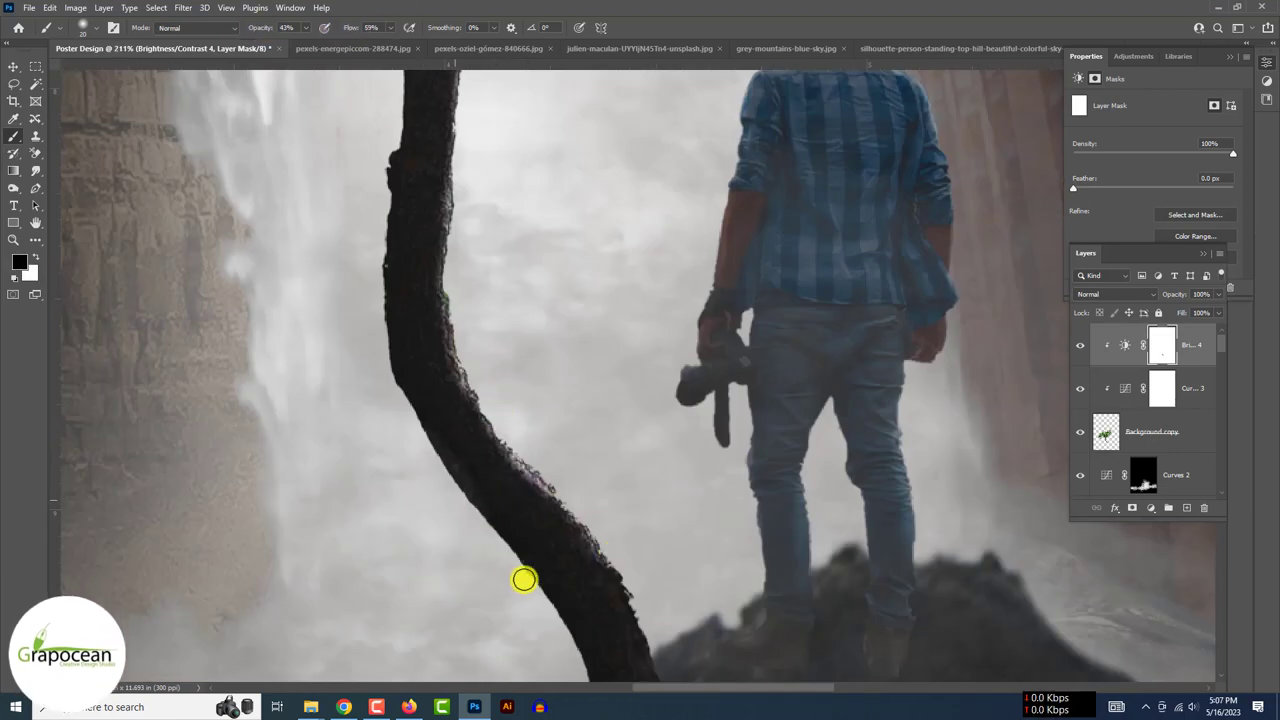
{"action": "scroll", "coordinate": [706, 429], "scroll_direction": "down", "scroll_amount": 1}
{"action": "scroll", "coordinate": [860, 400], "scroll_direction": "down", "scroll_amount": 2}
{"action": "scroll", "coordinate": [900, 423], "scroll_direction": "down", "scroll_amount": 2}
{"action": "scroll", "coordinate": [730, 243], "scroll_direction": "up", "scroll_amount": 3}
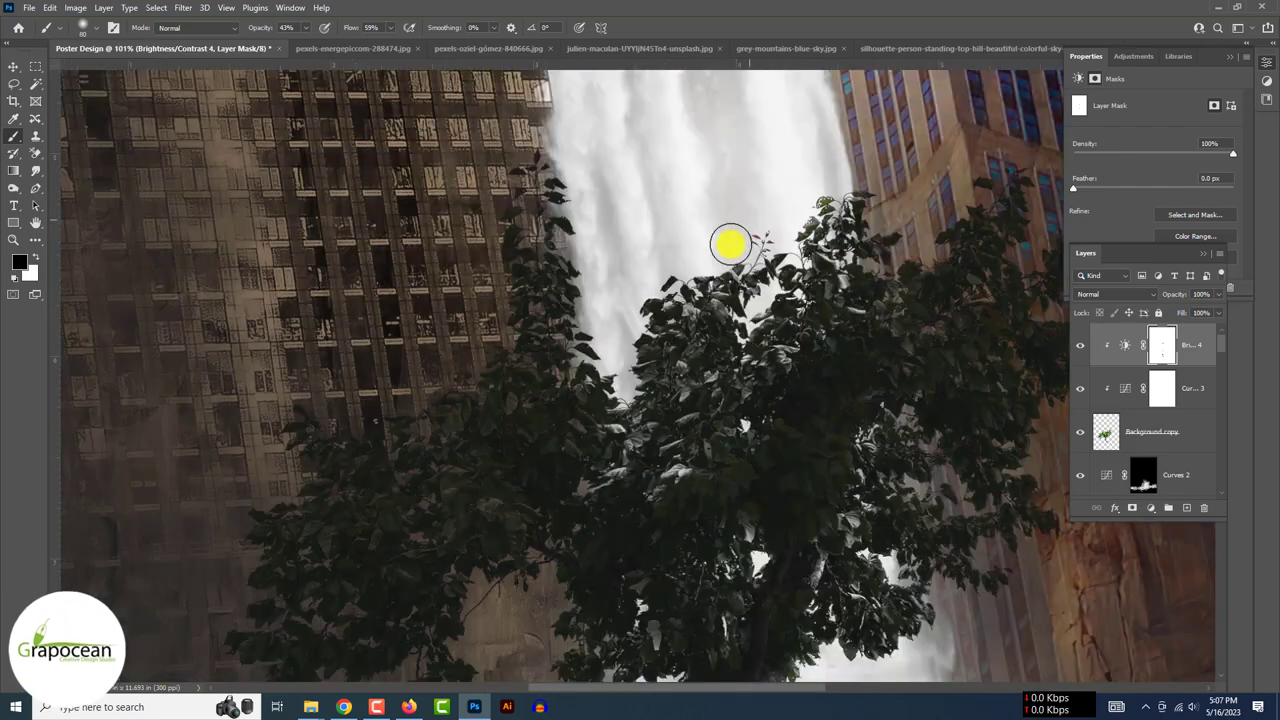
{"action": "scroll", "coordinate": [730, 243], "scroll_direction": "down", "scroll_amount": 3}
{"action": "scroll", "coordinate": [643, 575], "scroll_direction": "up", "scroll_amount": 4}
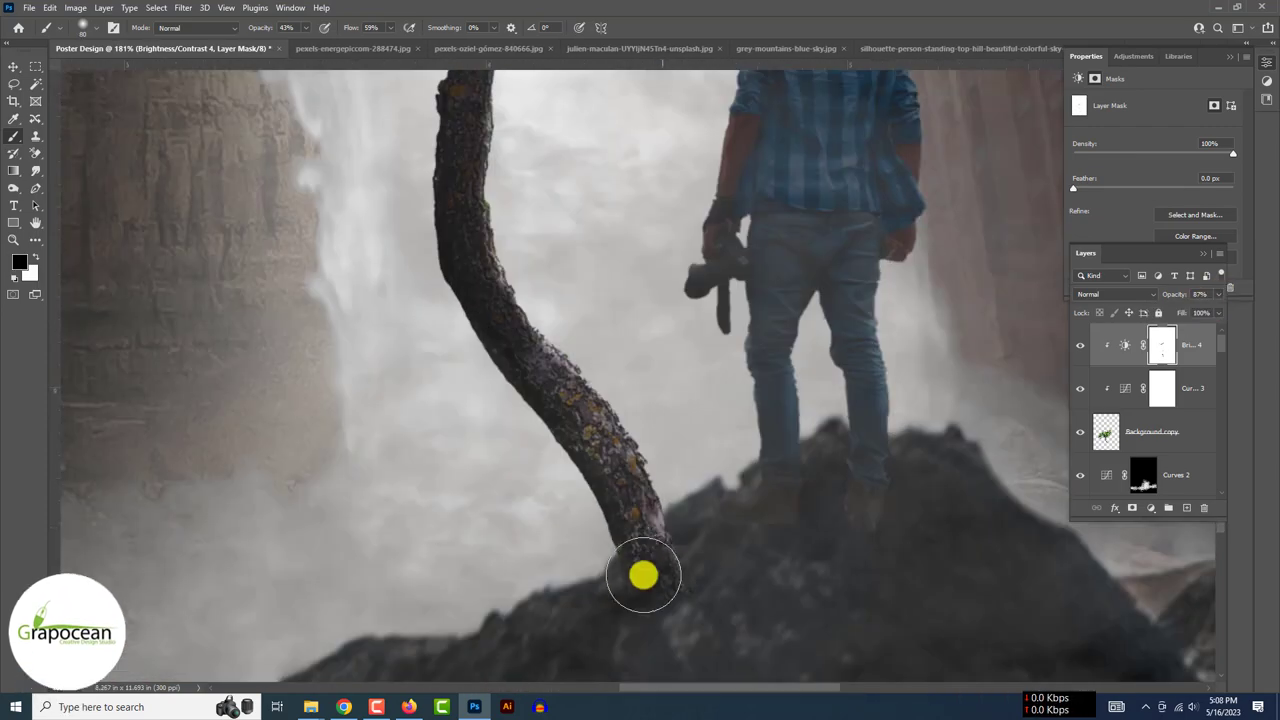
{"action": "scroll", "coordinate": [700, 600], "scroll_direction": "down", "scroll_amount": 5}
{"action": "scroll", "coordinate": [780, 620], "scroll_direction": "down", "scroll_amount": 1}
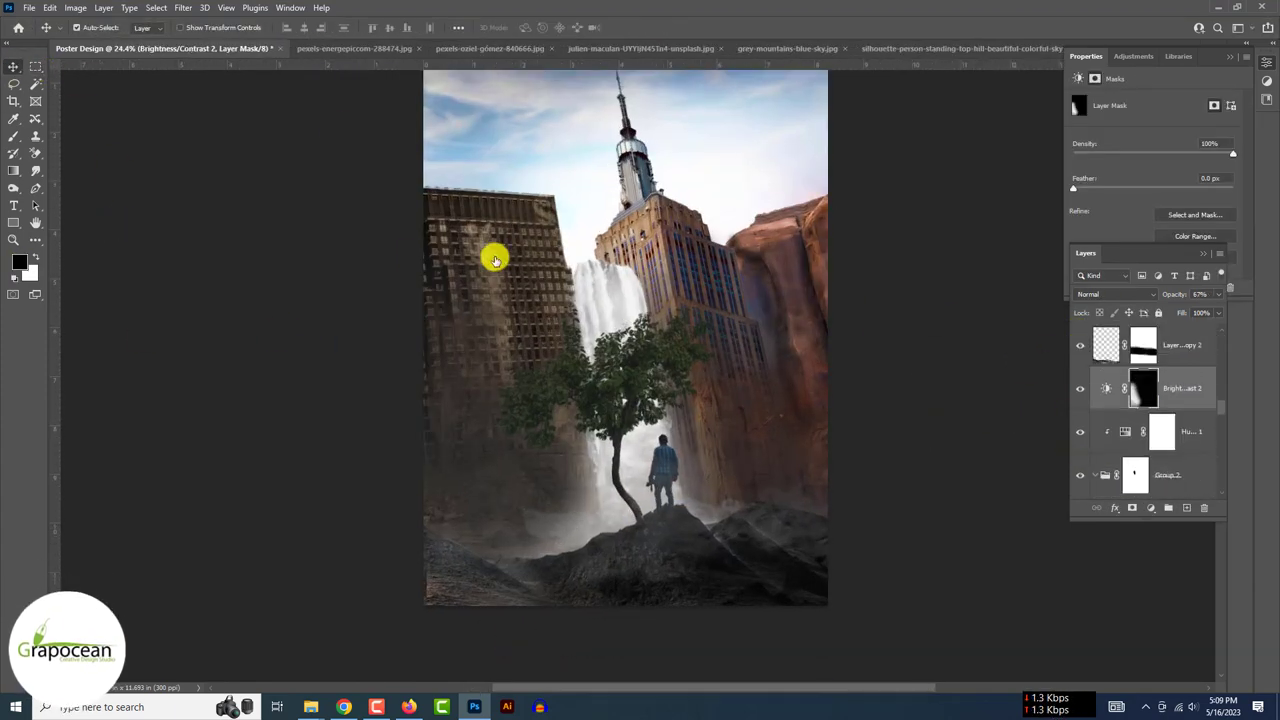
Step: Open and close the Brightness/Contrast 4 layer's blending options
{"action": "double_click", "coordinate": [1090, 346]}
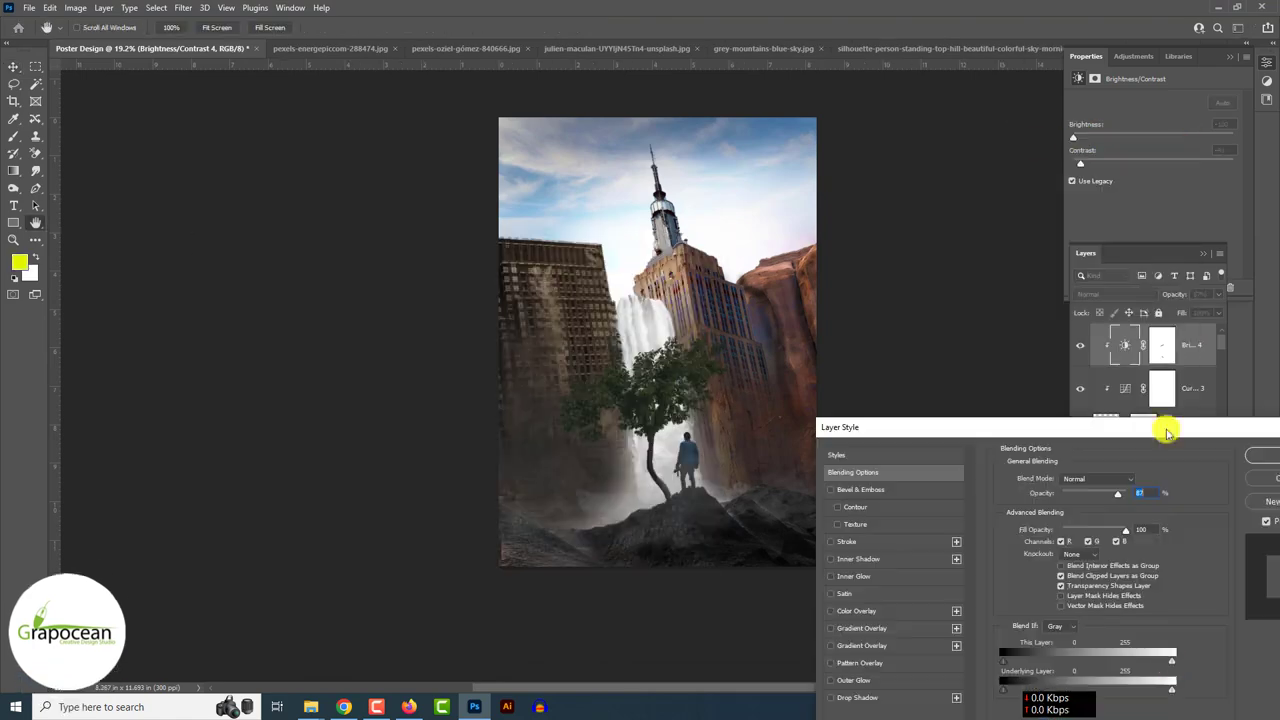
{"action": "key", "text": "Return"}
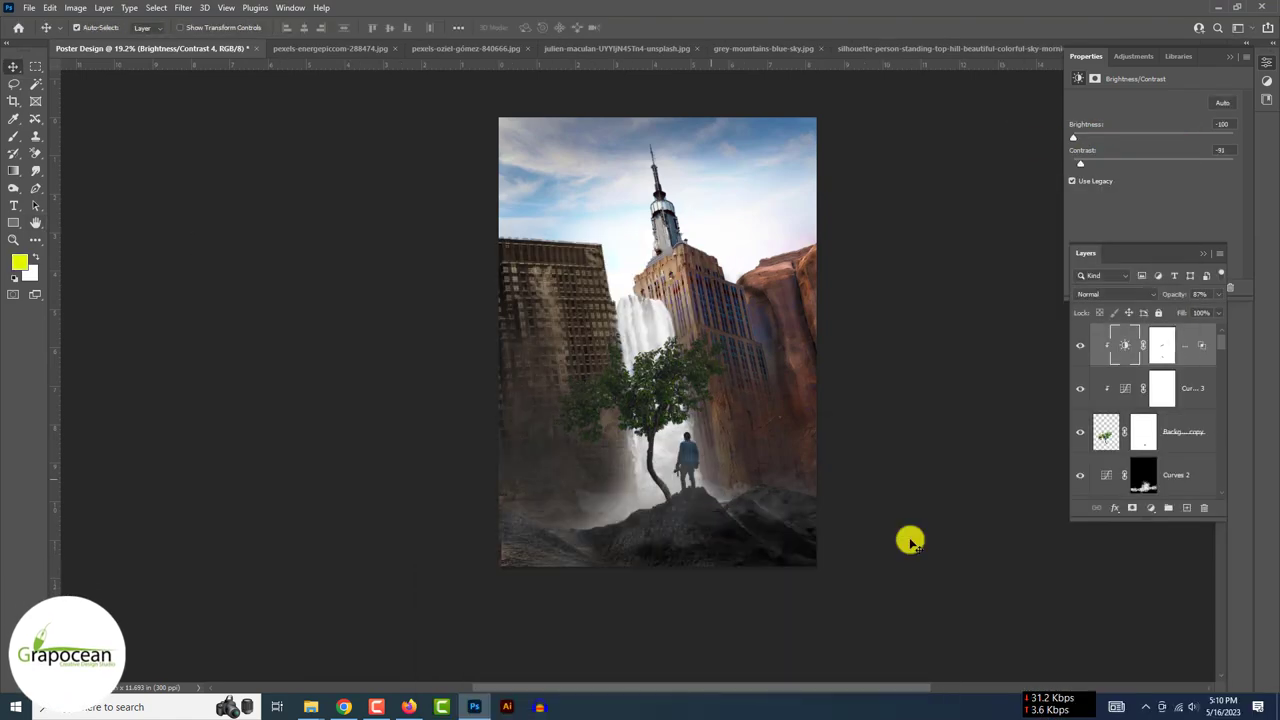